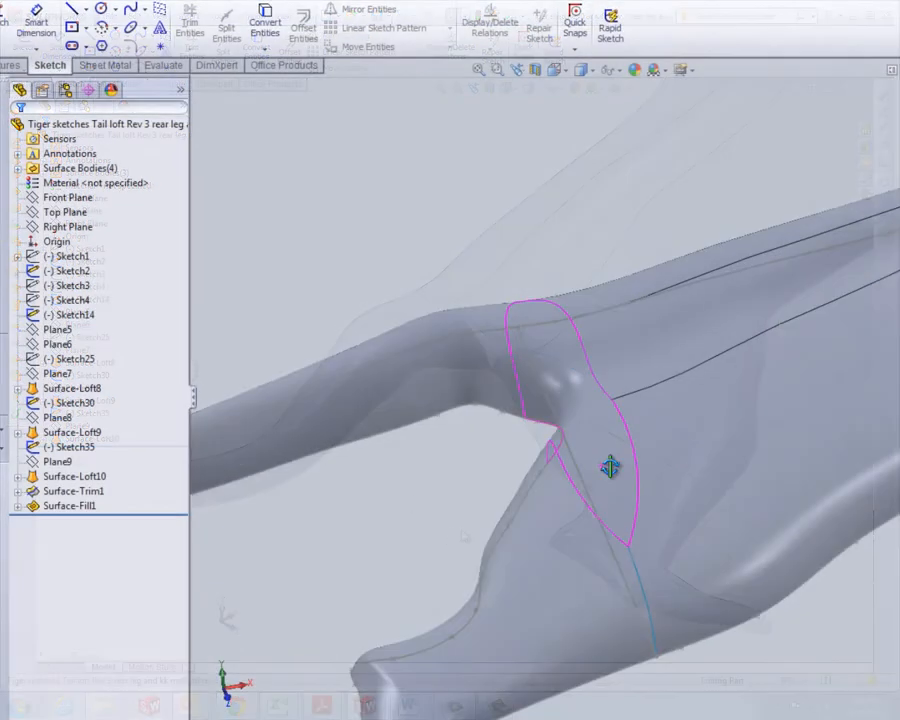
- Examine the gap where the tail, body and rear leg surfaces meet from several angles and zoom levels
{"action": "middle_click_drag", "start_coordinate": [430, 496], "coordinate": [548, 424]}
{"action": "scroll", "coordinate": [552, 420], "scroll_direction": "down", "scroll_amount": 5}
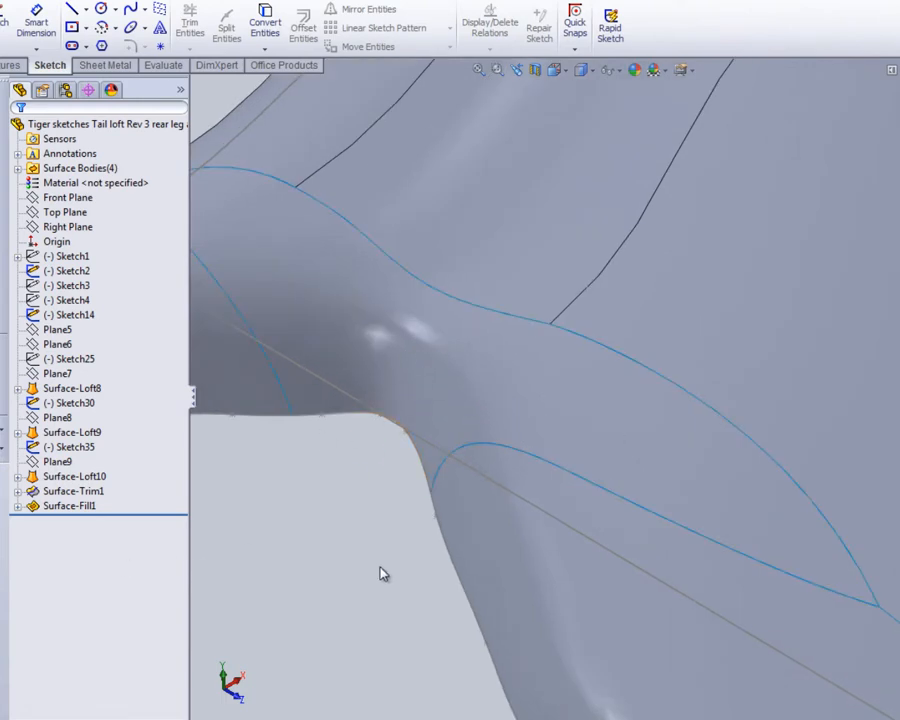
{"action": "middle_click_drag", "start_coordinate": [381, 573], "coordinate": [511, 527]}
{"action": "middle_click_drag", "start_coordinate": [372, 560], "coordinate": [366, 518]}
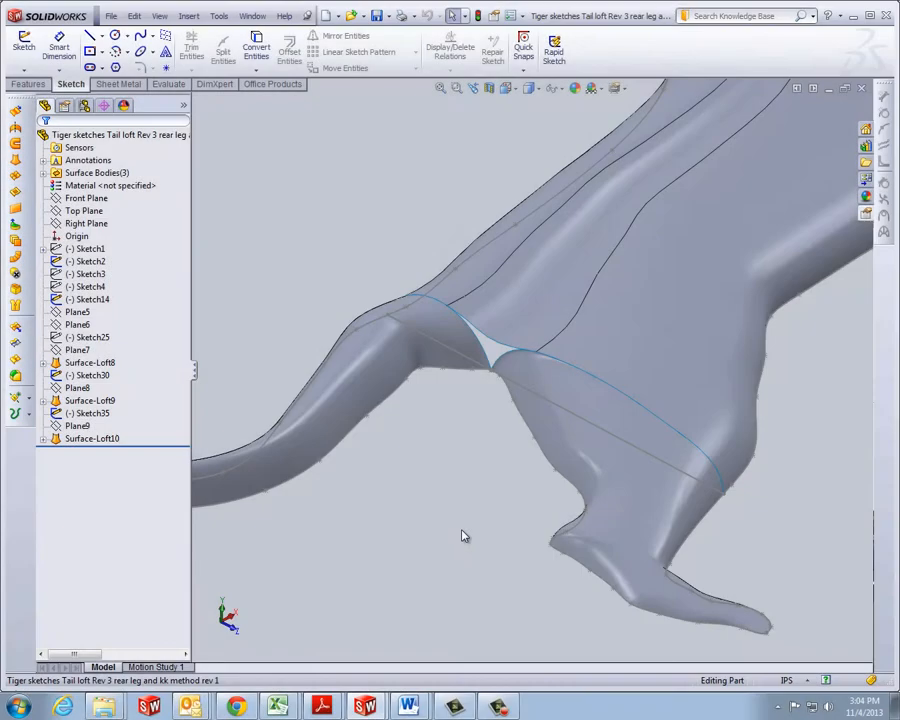
{"action": "middle_click_drag", "start_coordinate": [470, 538], "coordinate": [500, 575]}
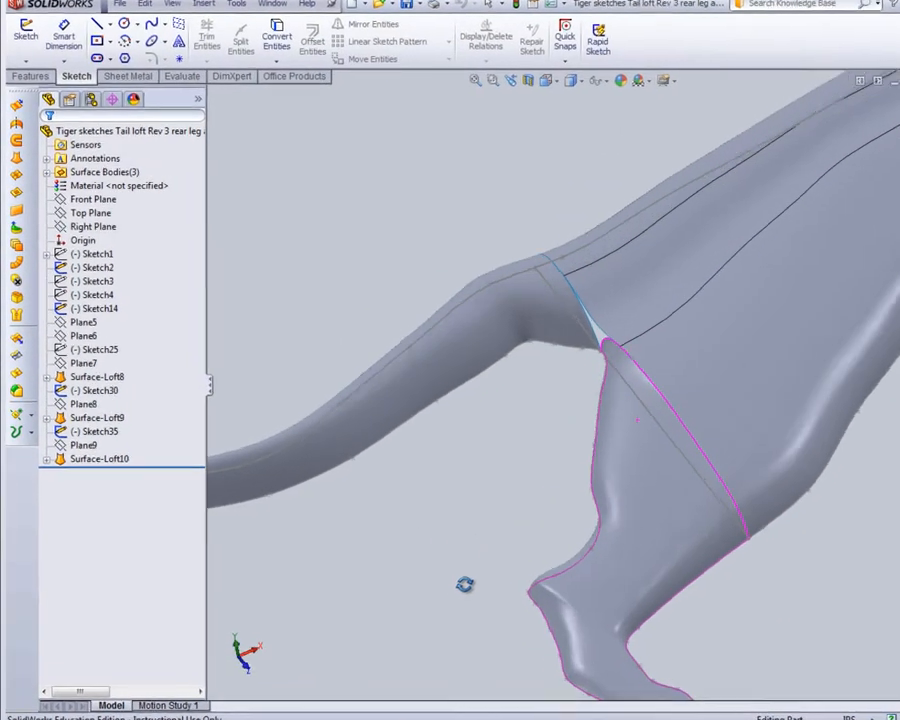
{"action": "scroll", "coordinate": [505, 427], "scroll_direction": "down", "scroll_amount": 3}
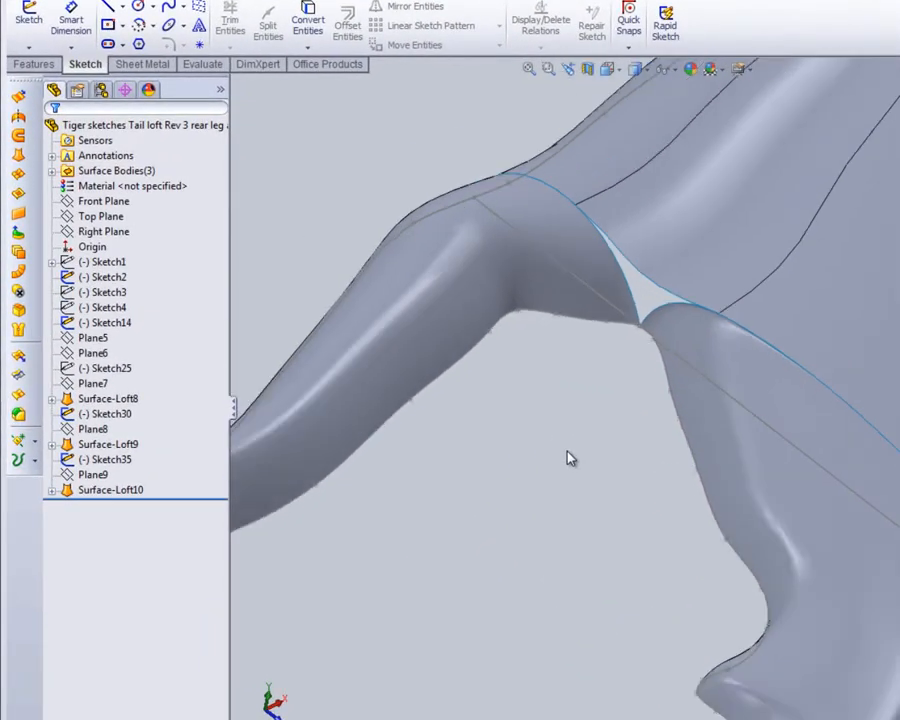
{"action": "scroll", "coordinate": [508, 426], "scroll_direction": "up", "scroll_amount": 2}
{"action": "scroll", "coordinate": [567, 453], "scroll_direction": "up", "scroll_amount": 1}
{"action": "middle_click_drag", "start_coordinate": [593, 551], "coordinate": [560, 556]}
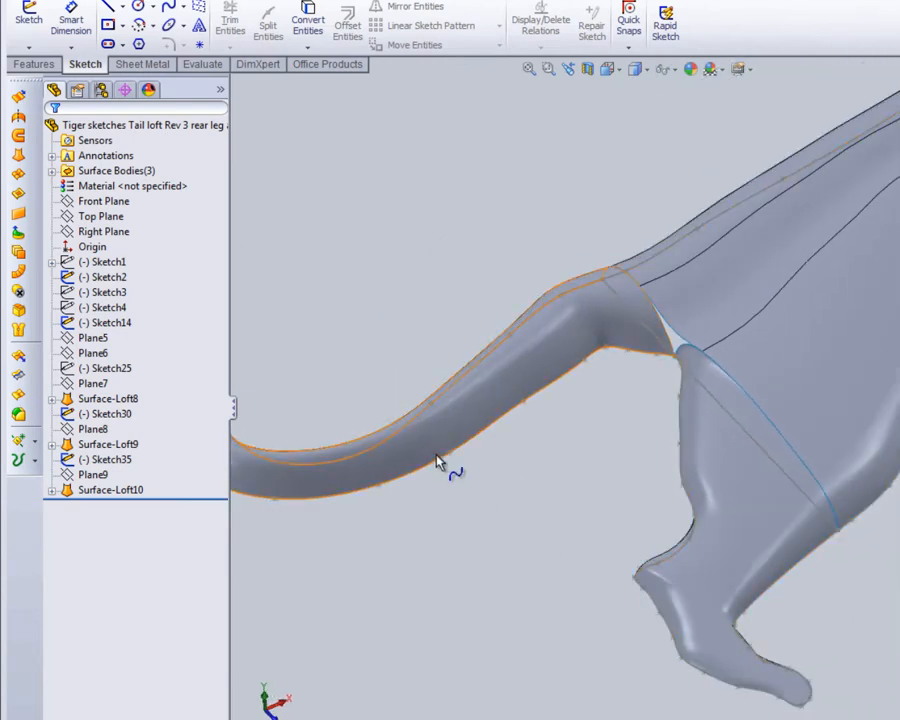
- Start a sketch on the Top Plane and convert the body loft's rear edge near the gap into a sketch line
{"action": "left_click", "coordinate": [100, 218]}
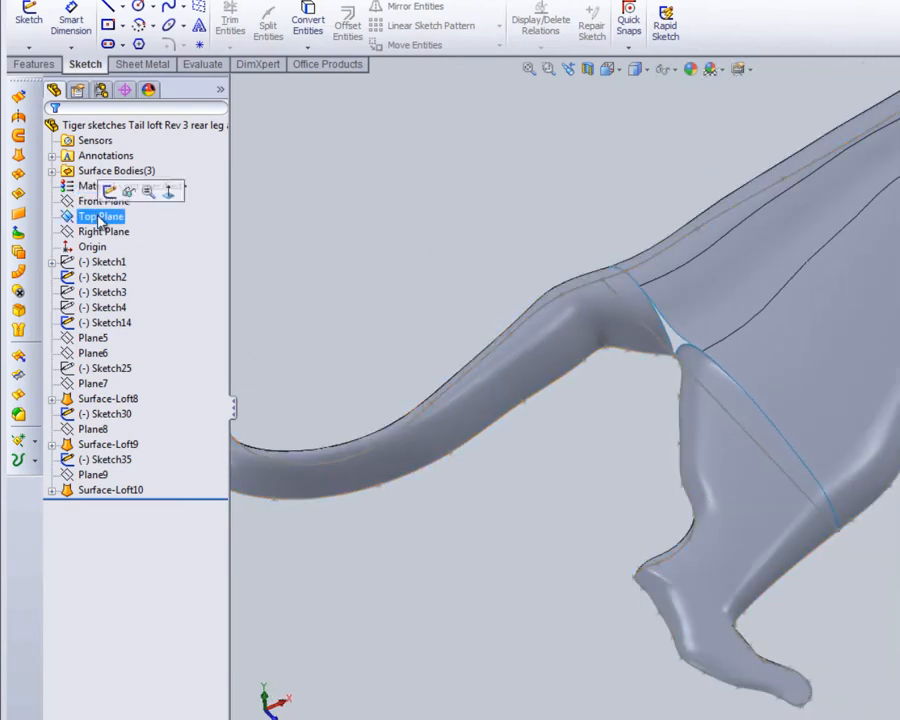
{"action": "left_click", "coordinate": [110, 190]}
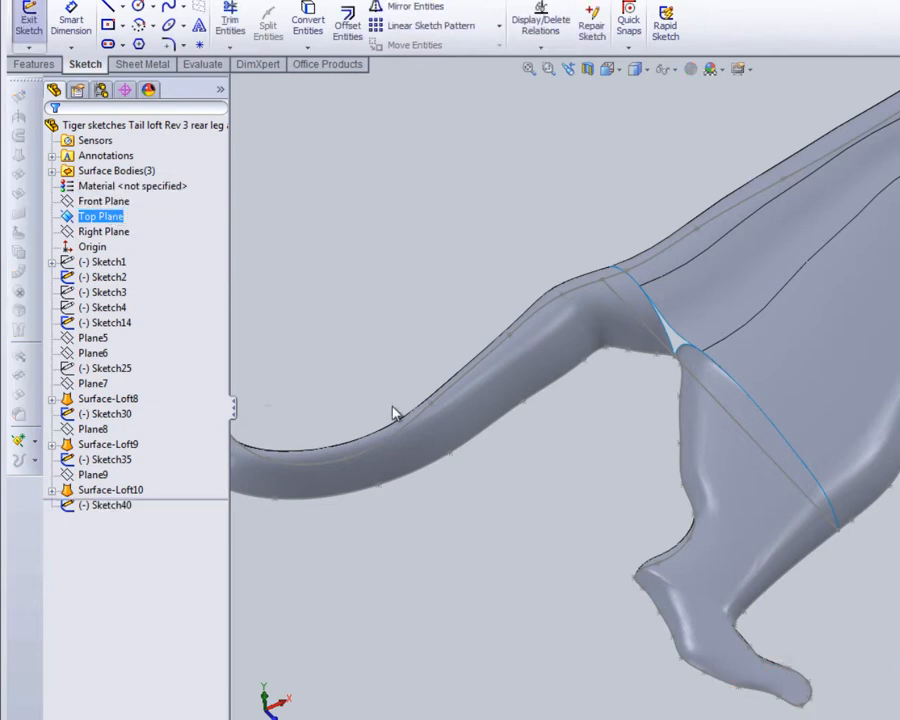
{"action": "left_click", "coordinate": [686, 346]}
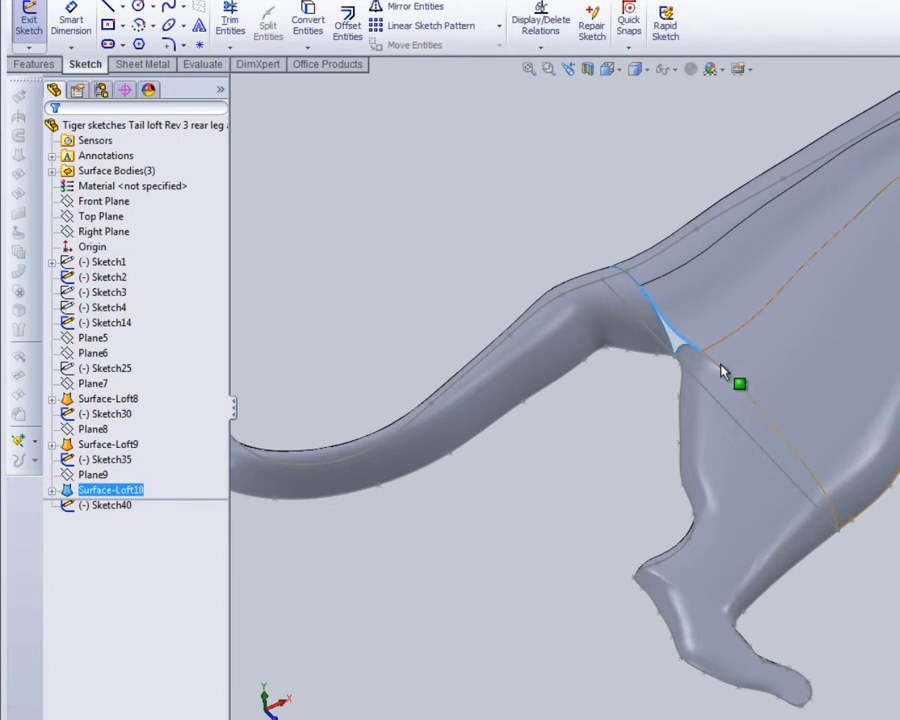
{"action": "left_click", "coordinate": [315, 30]}
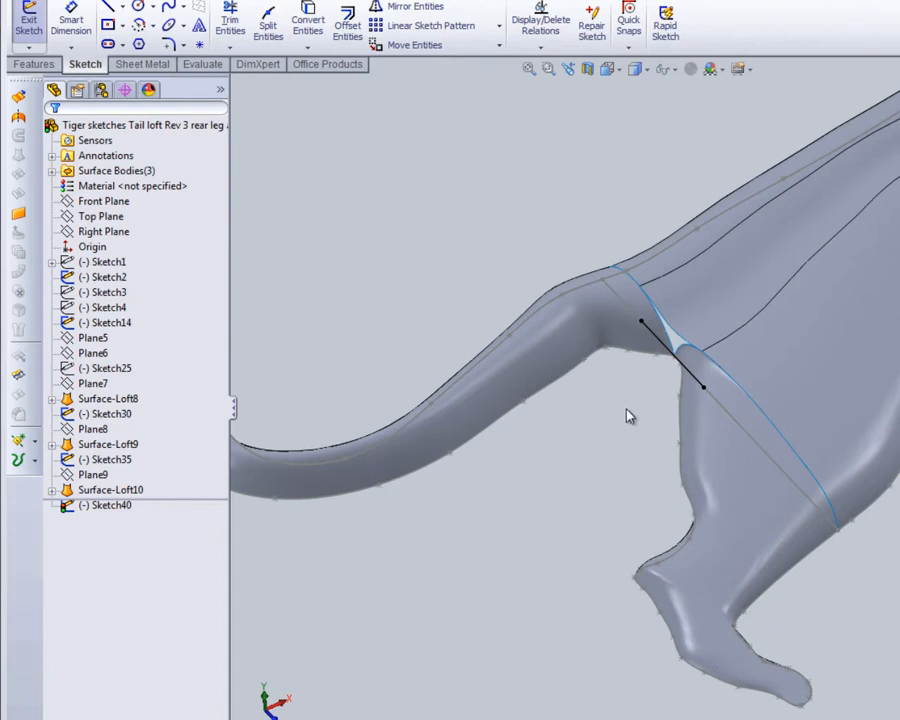
- Extend both ends of the converted line past the body outline and make it a construction line
{"action": "mouse_move", "coordinate": [642, 327]}
{"action": "left_mouse_down"}
{"action": "mouse_move", "coordinate": [575, 263]}
{"action": "mouse_move", "coordinate": [571, 247]}
{"action": "left_mouse_up"}
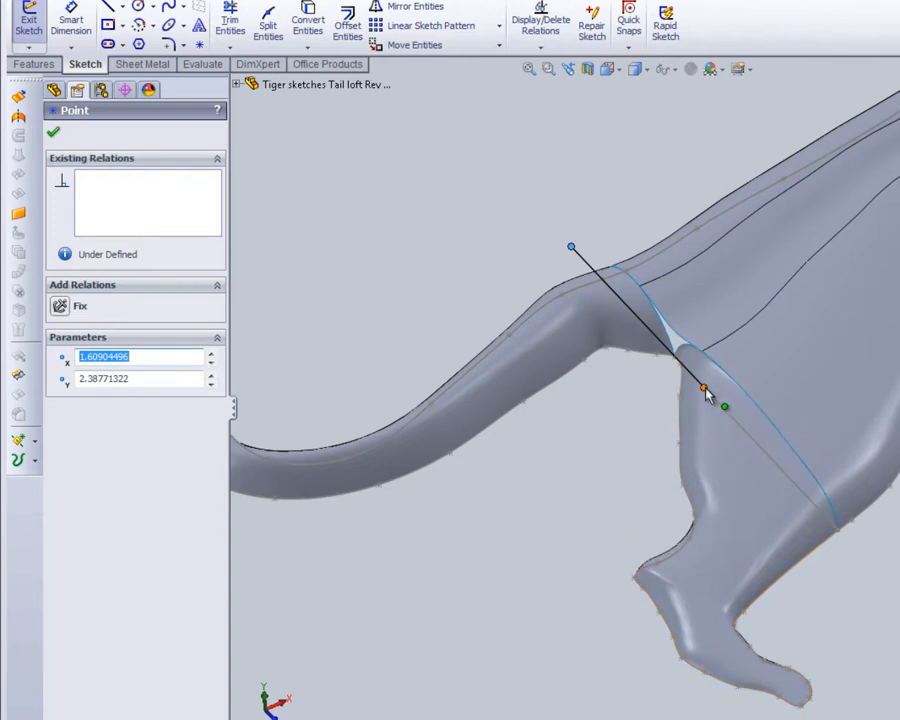
{"action": "left_click_drag", "start_coordinate": [703, 387], "coordinate": [895, 582]}
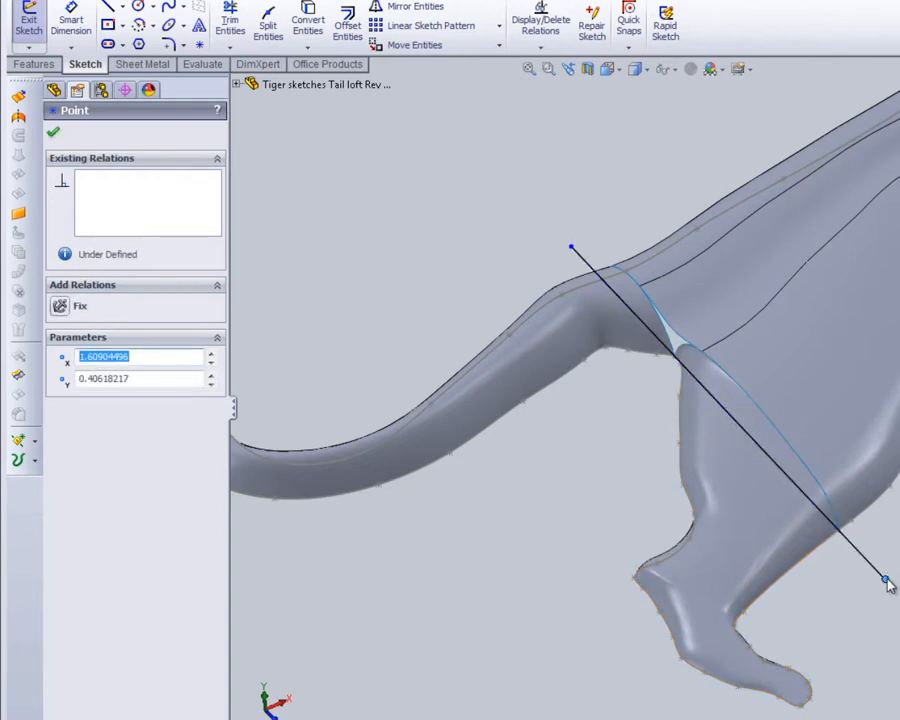
{"action": "left_click", "coordinate": [583, 266]}
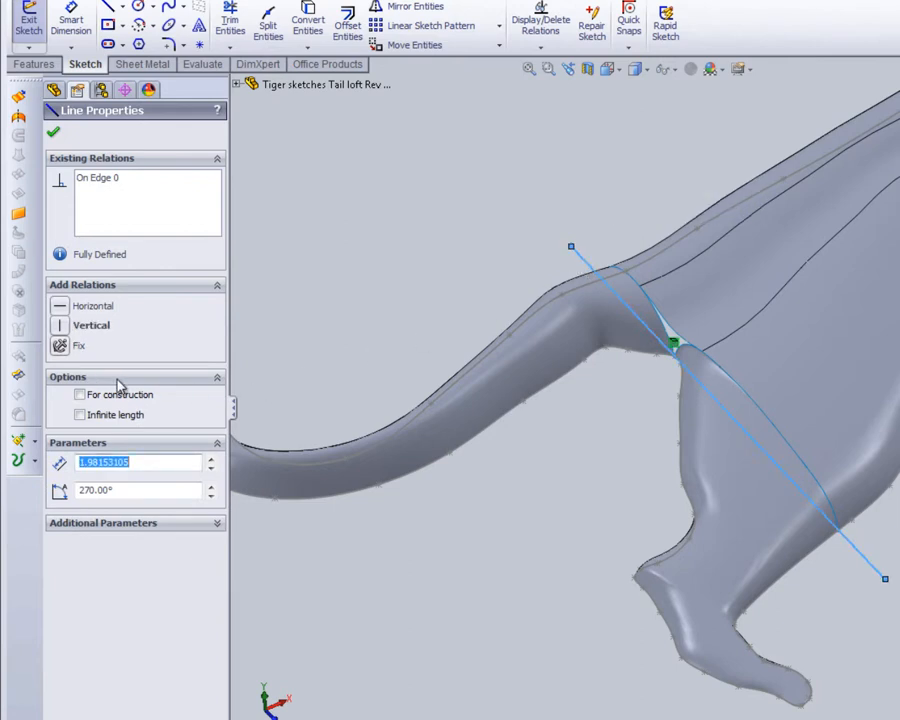
{"action": "left_click", "coordinate": [80, 395]}
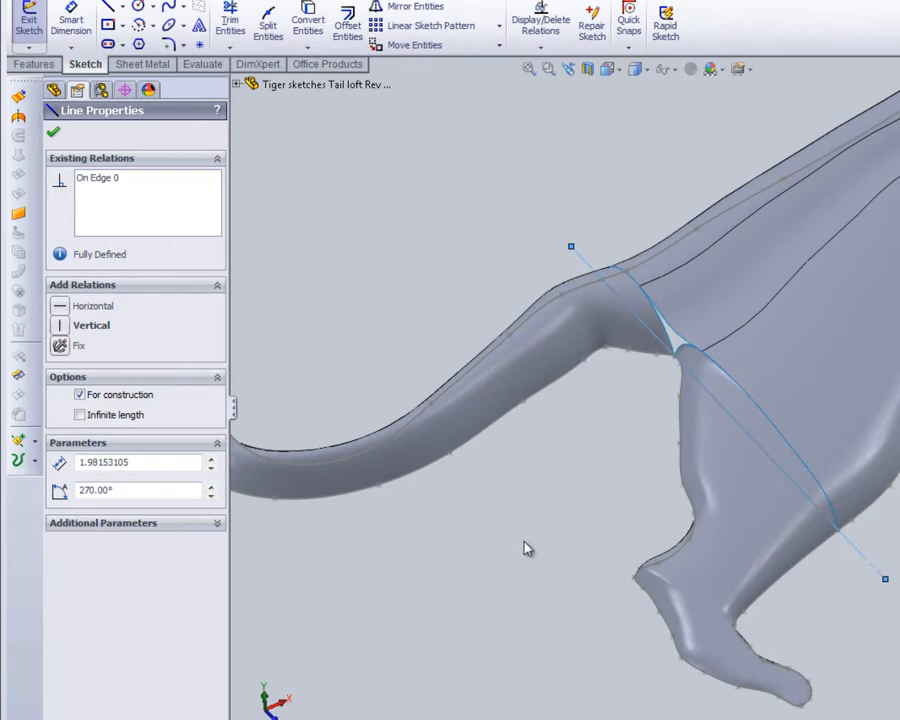
- In the top view, sketch a five-point spline bulging toward the tail and leg, with both ends on the construction line
{"action": "left_click", "coordinate": [610, 68]}
{"action": "left_click", "coordinate": [628, 91]}
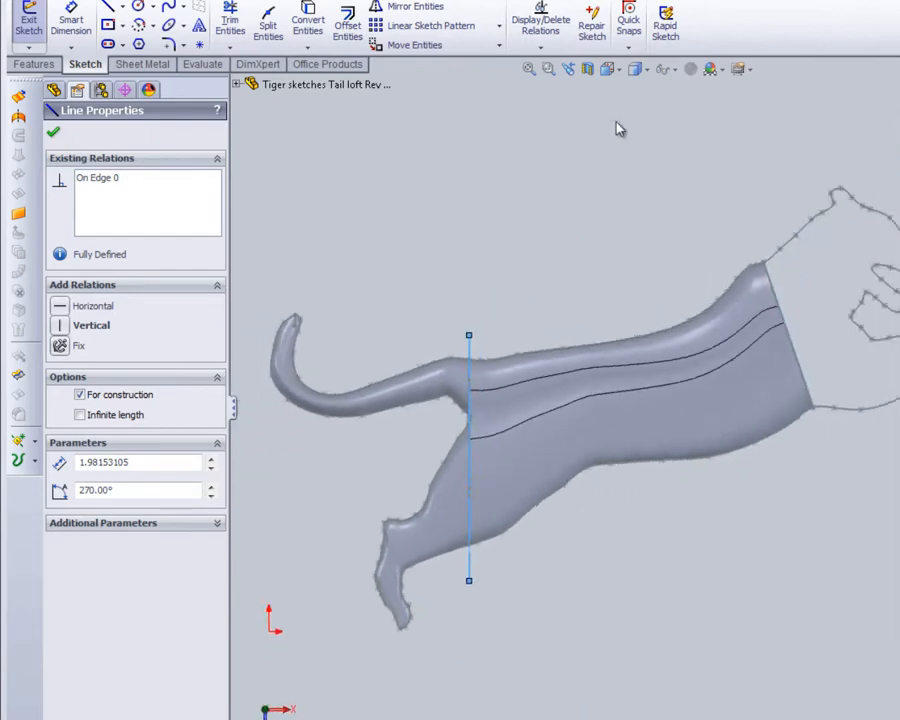
{"action": "scroll", "coordinate": [366, 430], "scroll_direction": "down", "scroll_amount": 5}
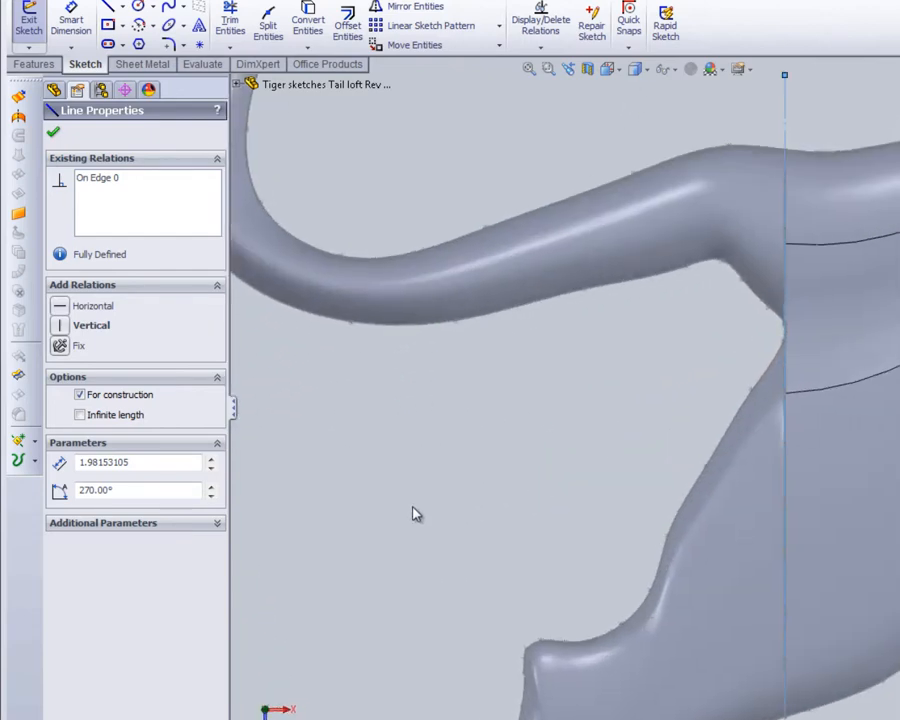
{"action": "scroll", "coordinate": [803, 459], "scroll_direction": "down", "scroll_amount": 2}
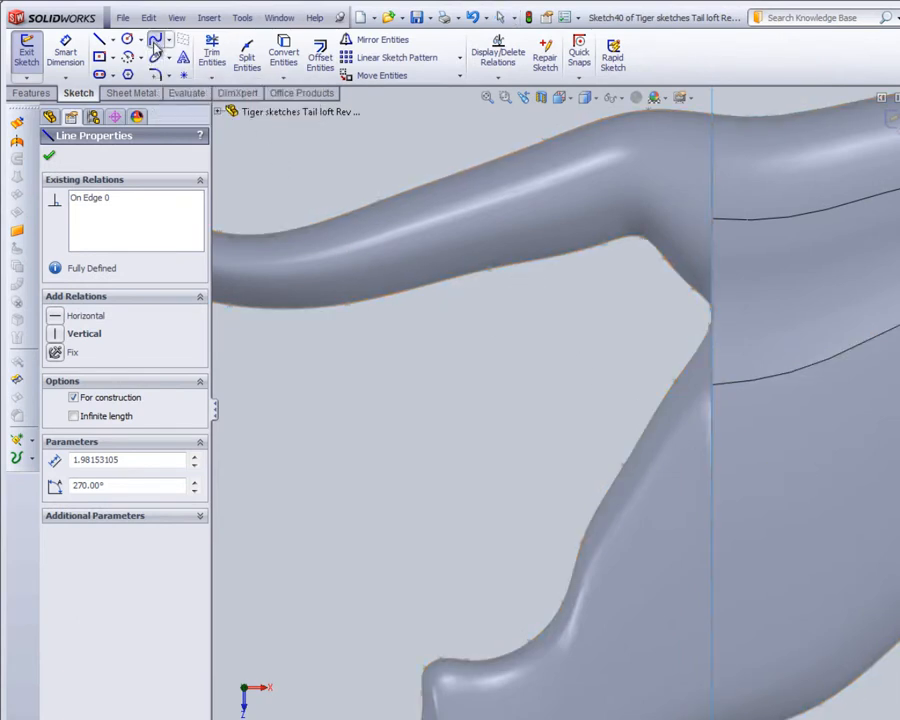
{"action": "left_click", "coordinate": [155, 42]}
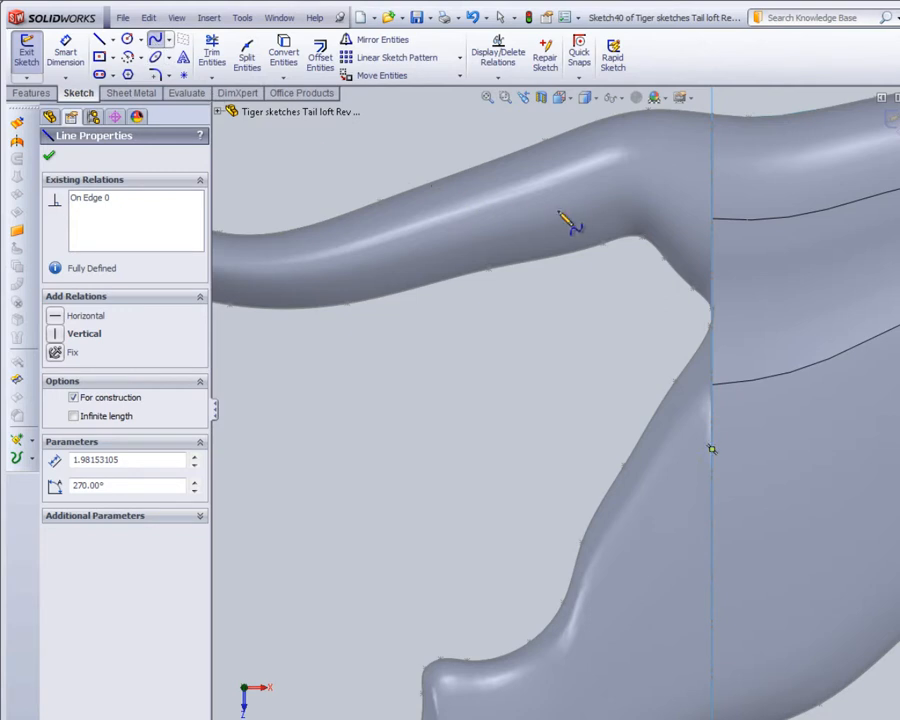
{"action": "left_click", "coordinate": [712, 150]}
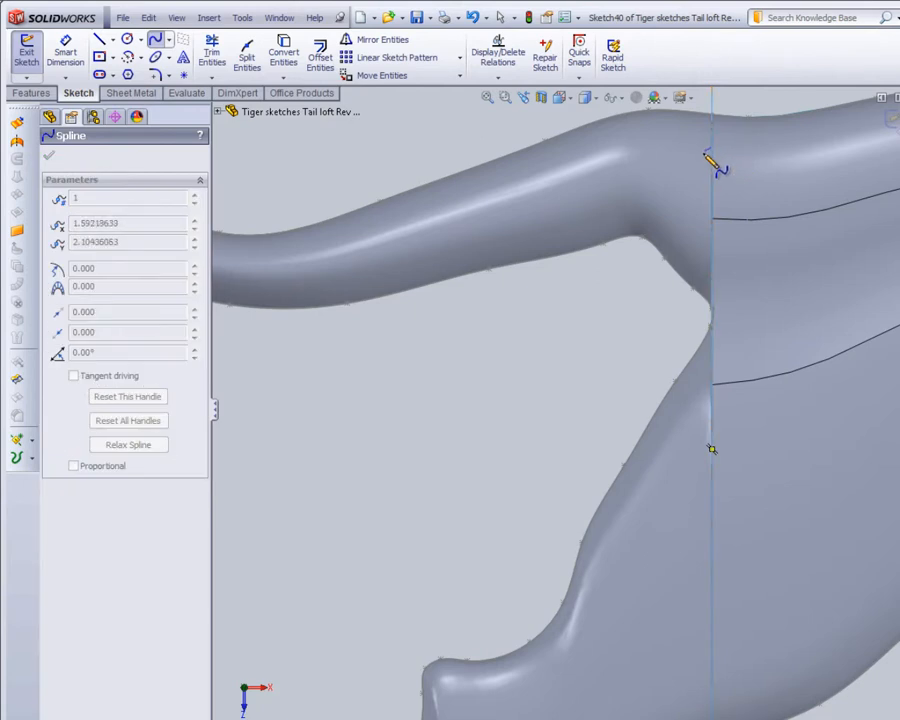
{"action": "left_click", "coordinate": [685, 212]}
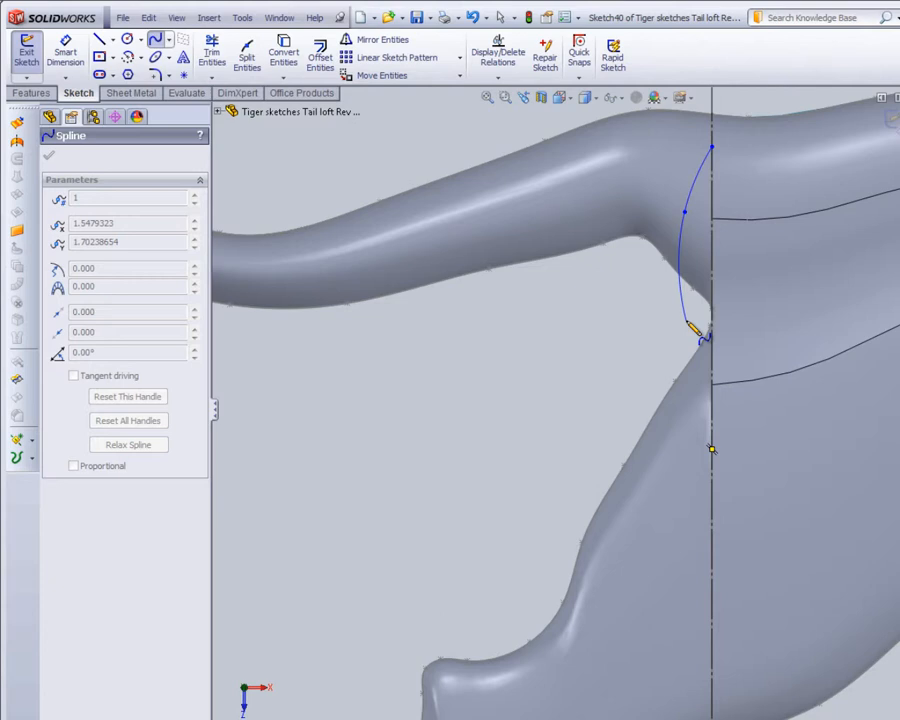
{"action": "left_click", "coordinate": [687, 320]}
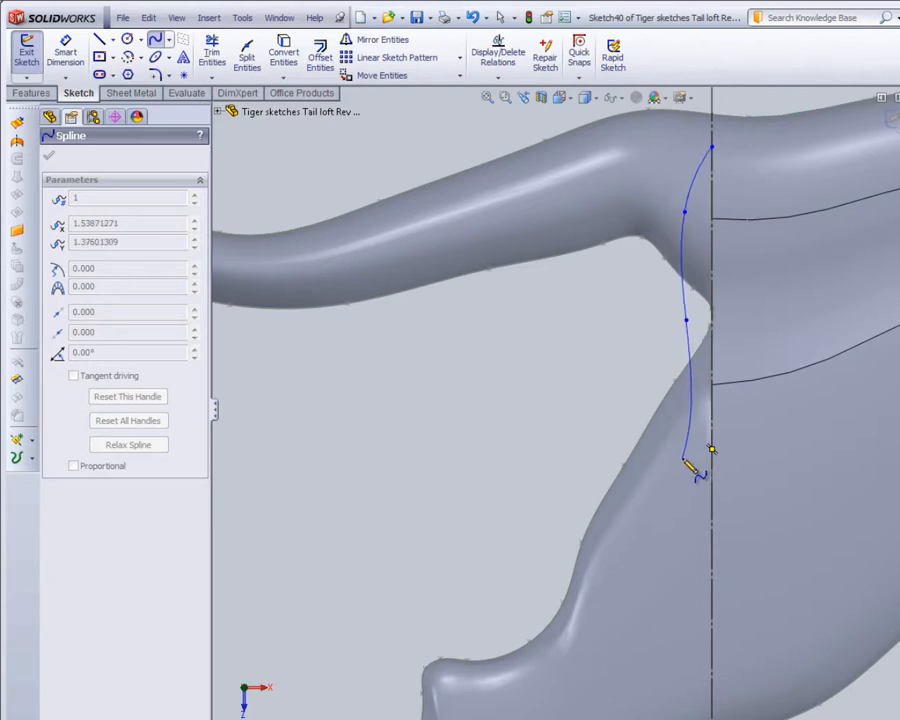
{"action": "left_click", "coordinate": [682, 458]}
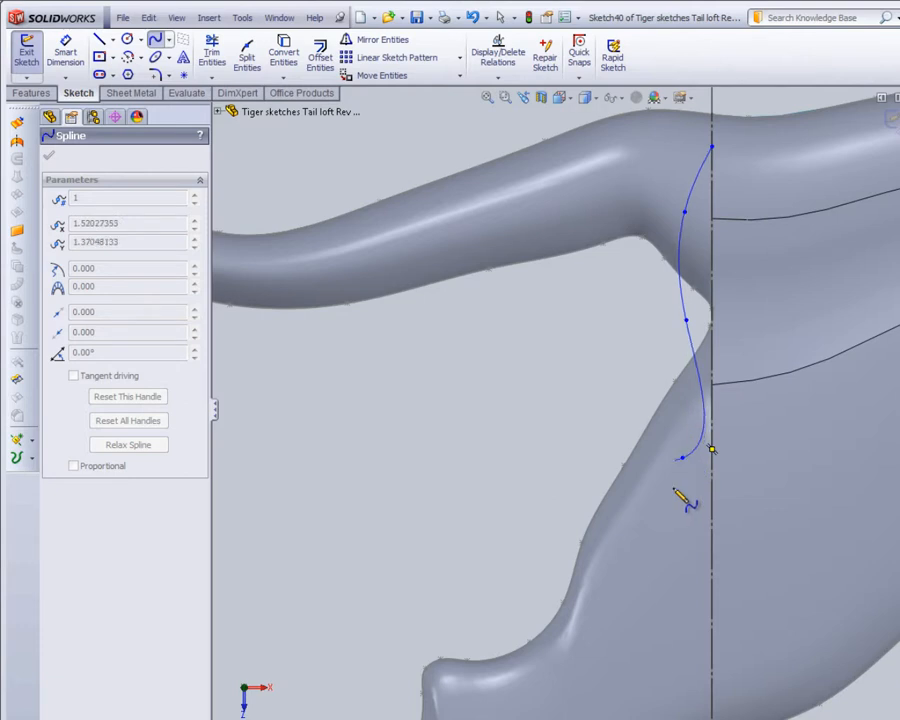
{"action": "left_click", "coordinate": [713, 638]}
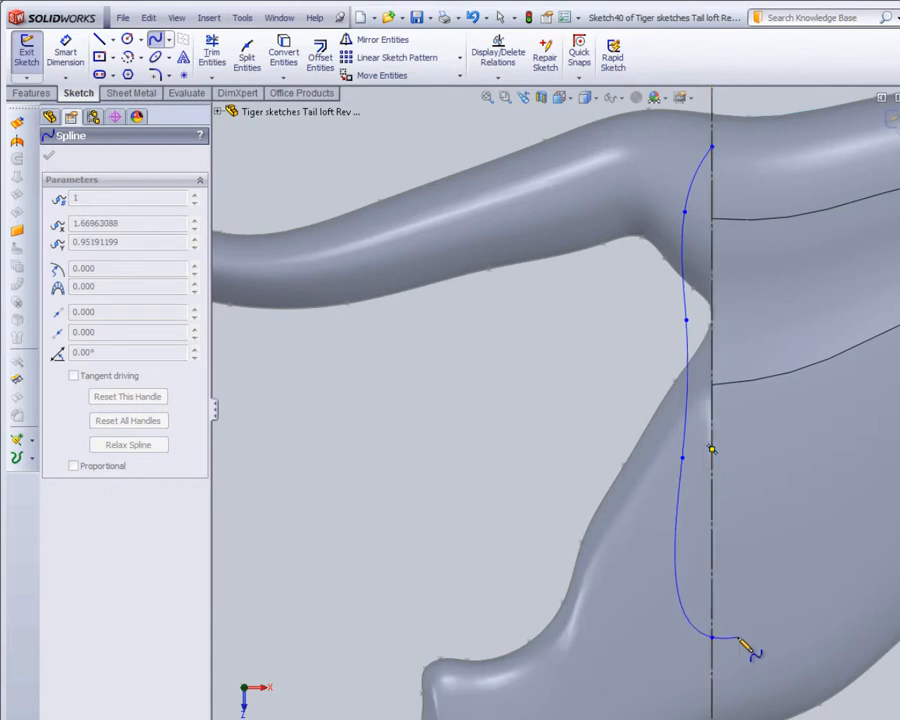
{"action": "right_click", "coordinate": [725, 405]}
{"action": "left_click", "coordinate": [776, 416]}
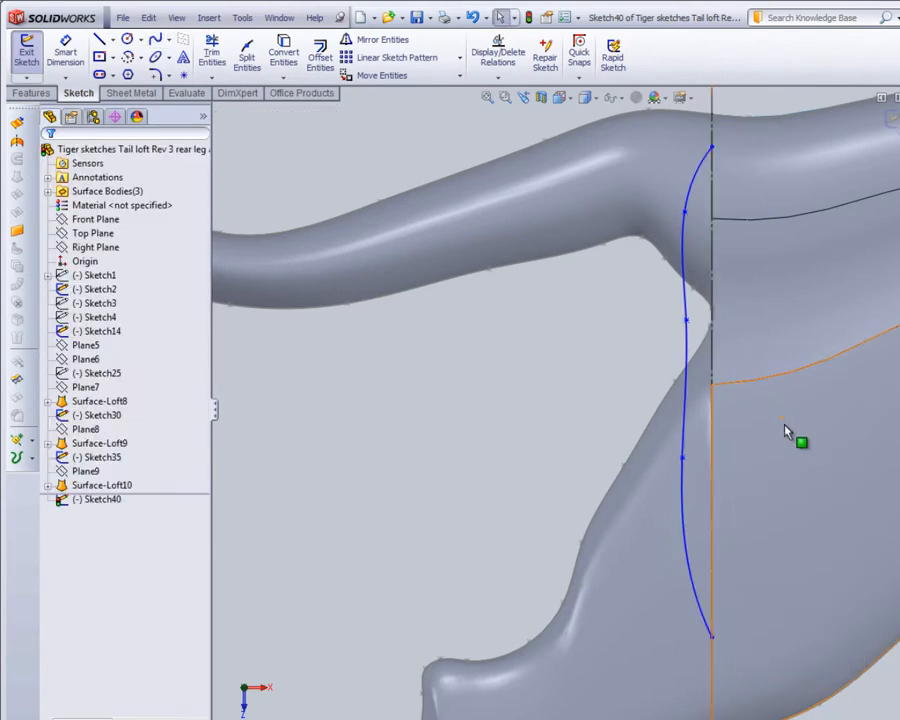
- Check the spline's lower end against the body and leg surfaces from an angle, and return to the top view
{"action": "key", "text": "z"}
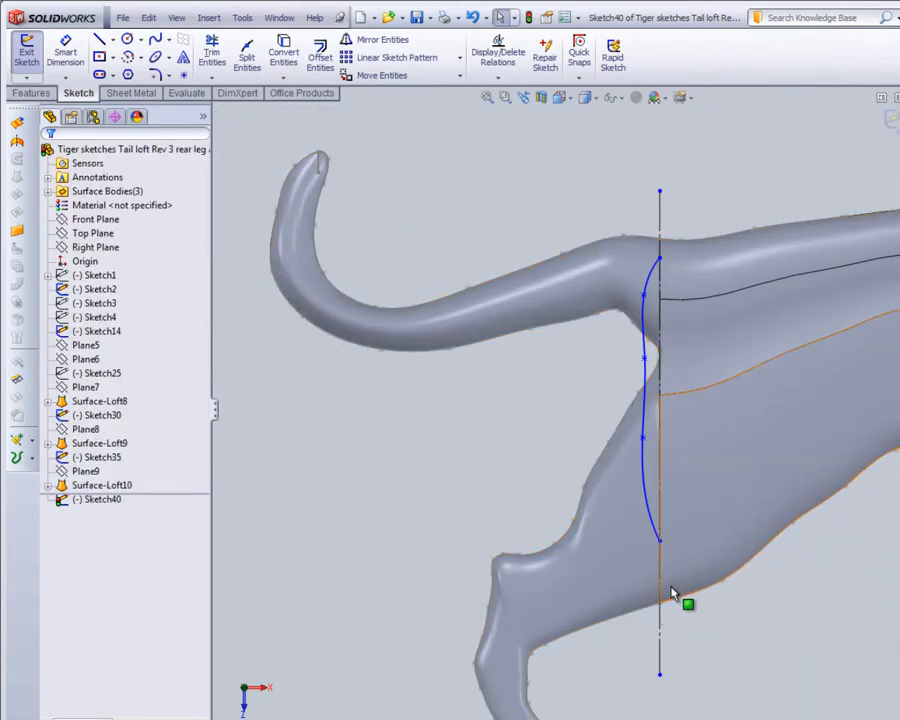
{"action": "scroll", "coordinate": [666, 584], "scroll_direction": "down", "scroll_amount": 5}
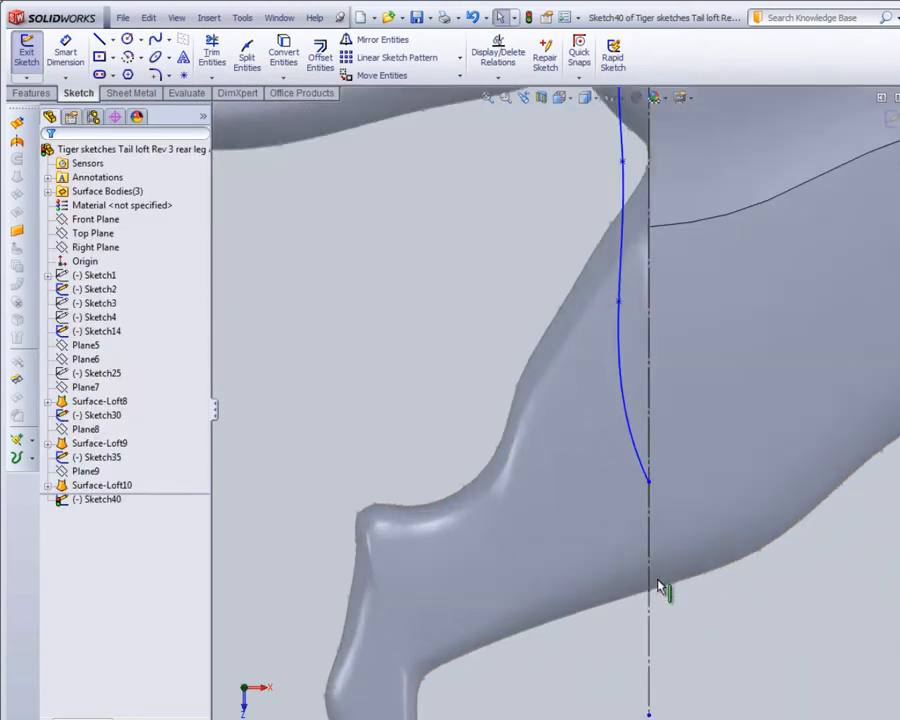
{"action": "middle_click_drag", "start_coordinate": [646, 521], "coordinate": [609, 436]}
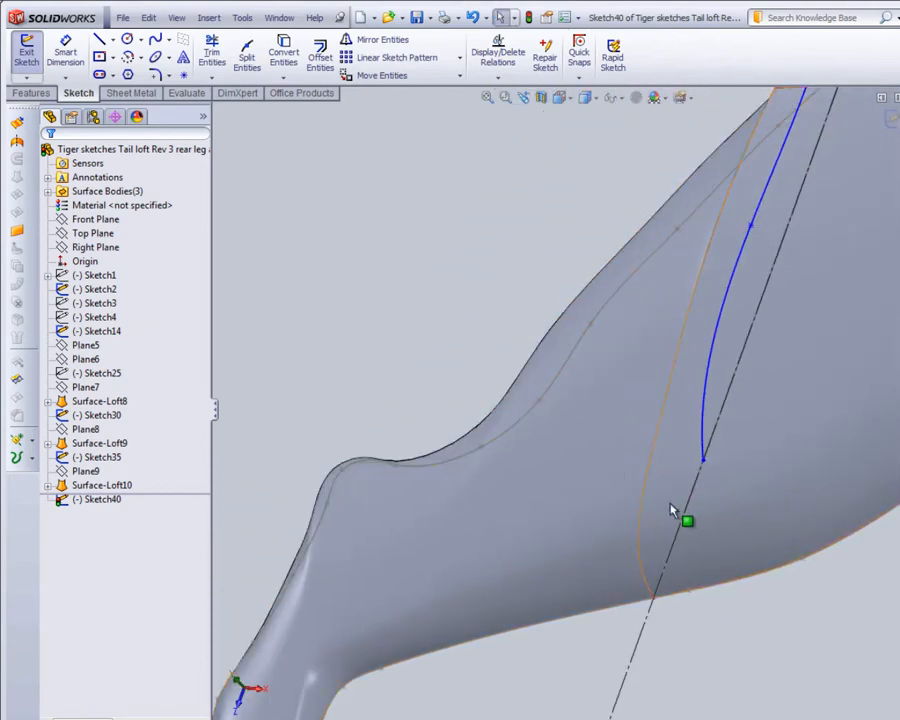
{"action": "scroll", "coordinate": [702, 505], "scroll_direction": "up", "scroll_amount": 2}
{"action": "middle_click_drag", "start_coordinate": [703, 506], "coordinate": [755, 447]}
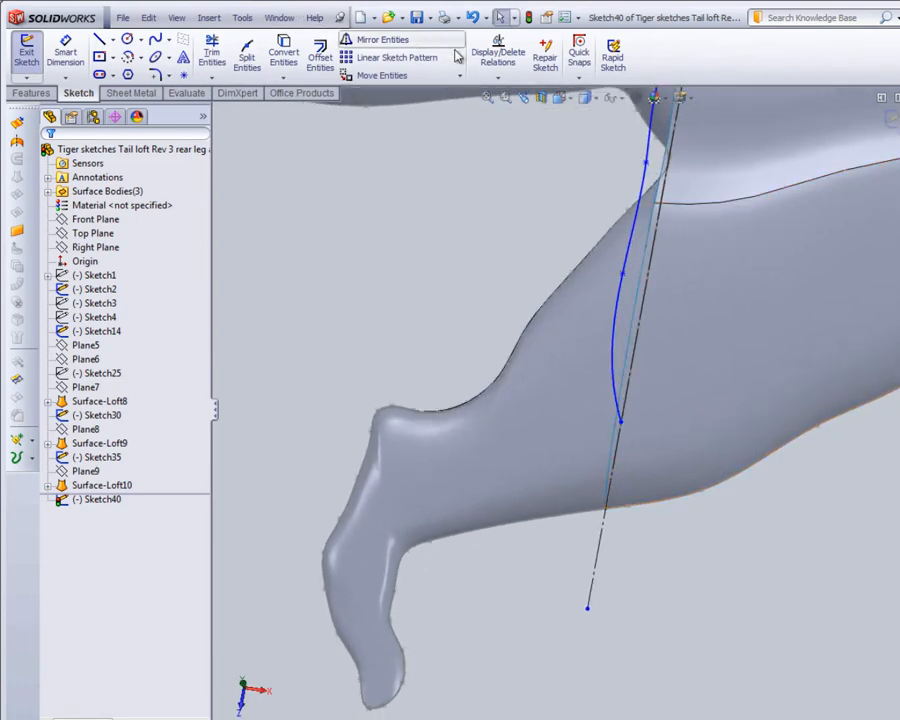
{"action": "left_click", "coordinate": [571, 99]}
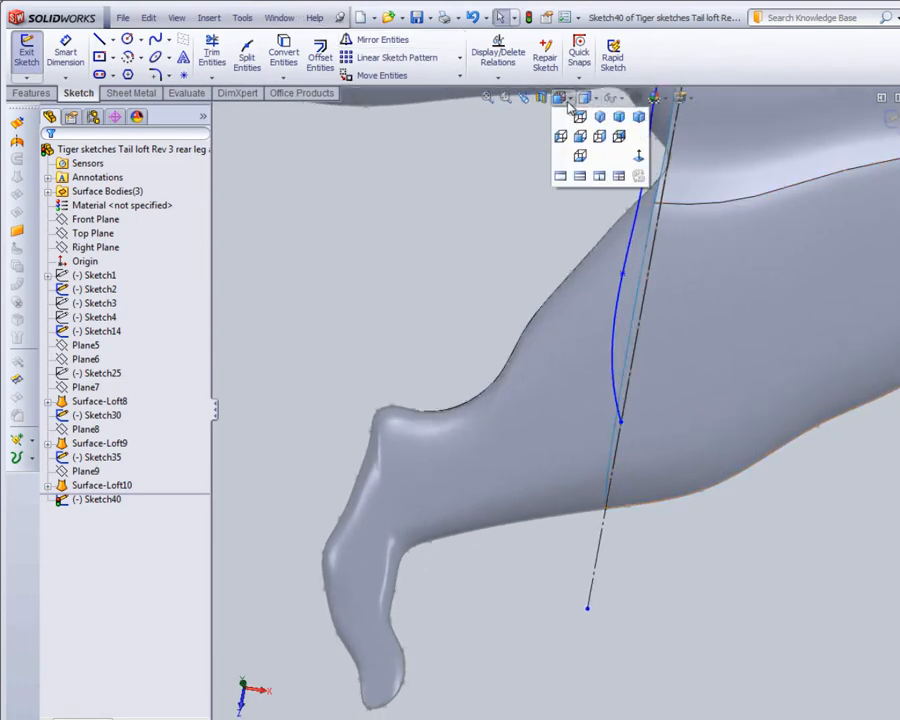
{"action": "left_click", "coordinate": [576, 134]}
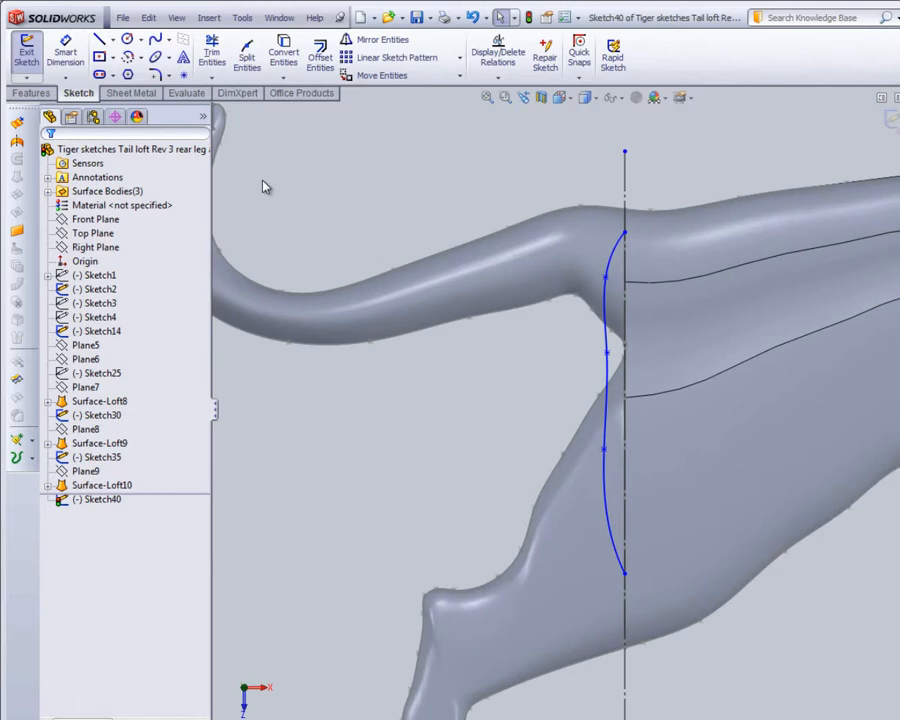
- Sketch a second five-point spline bulging into the body, joining the first spline's two endpoints to close the outline
{"action": "left_click", "coordinate": [156, 40]}
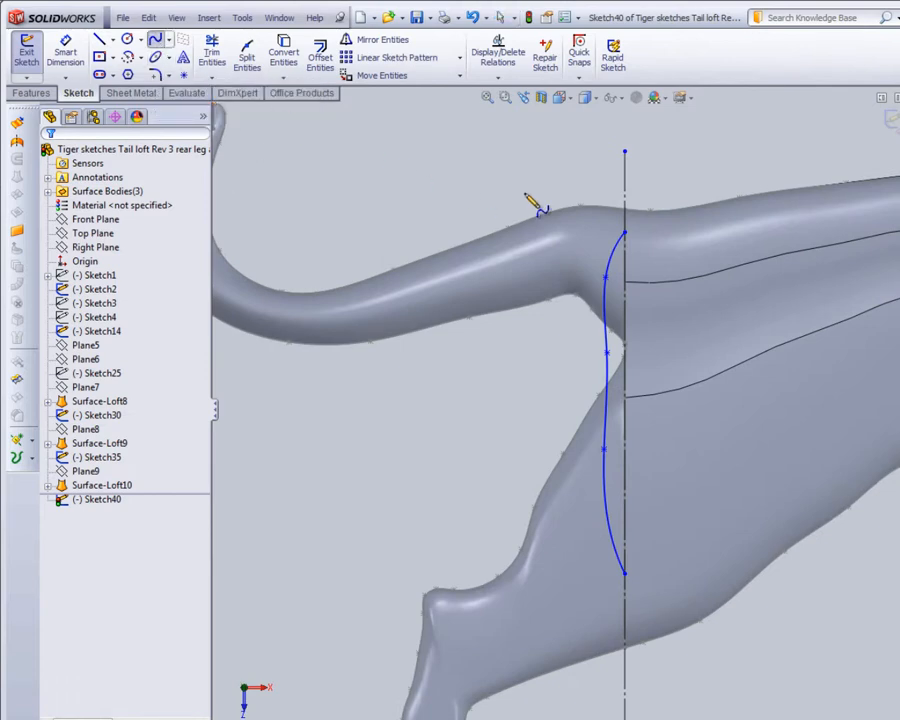
{"action": "left_click", "coordinate": [625, 232]}
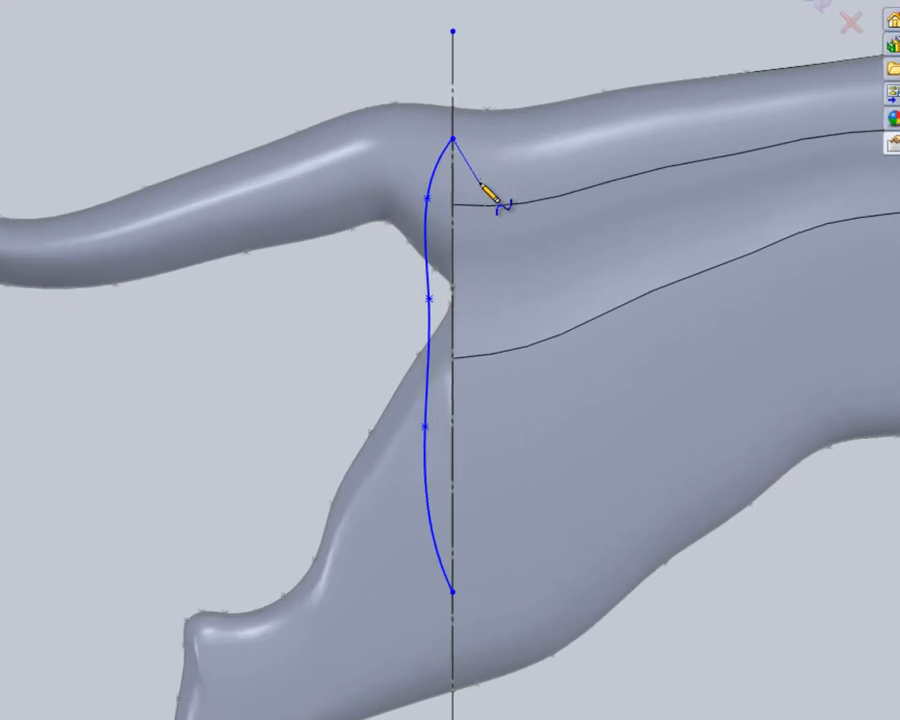
{"action": "left_click", "coordinate": [480, 182]}
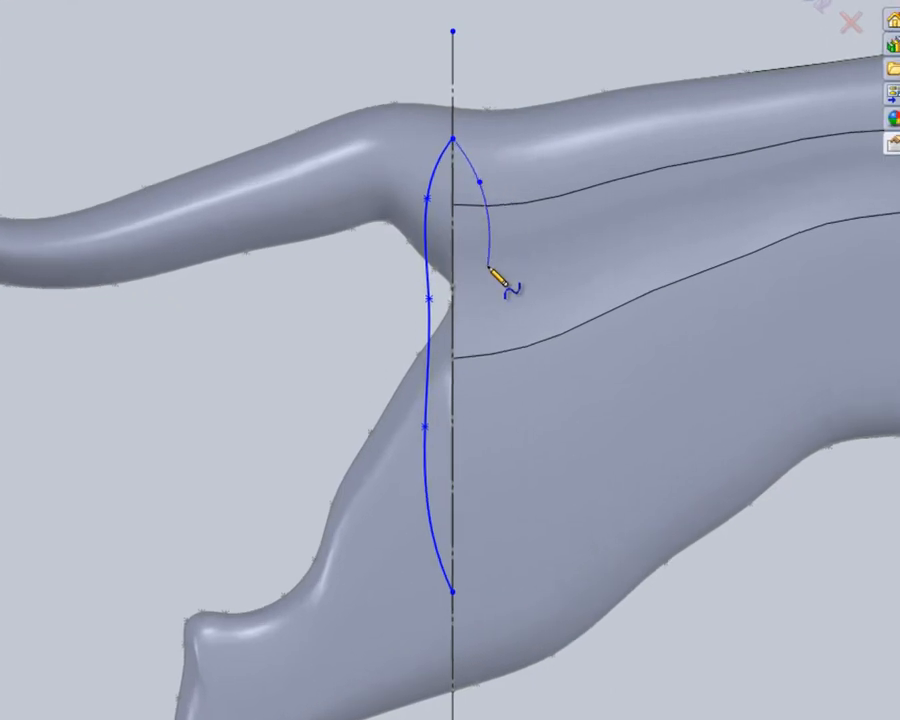
{"action": "left_click", "coordinate": [488, 266]}
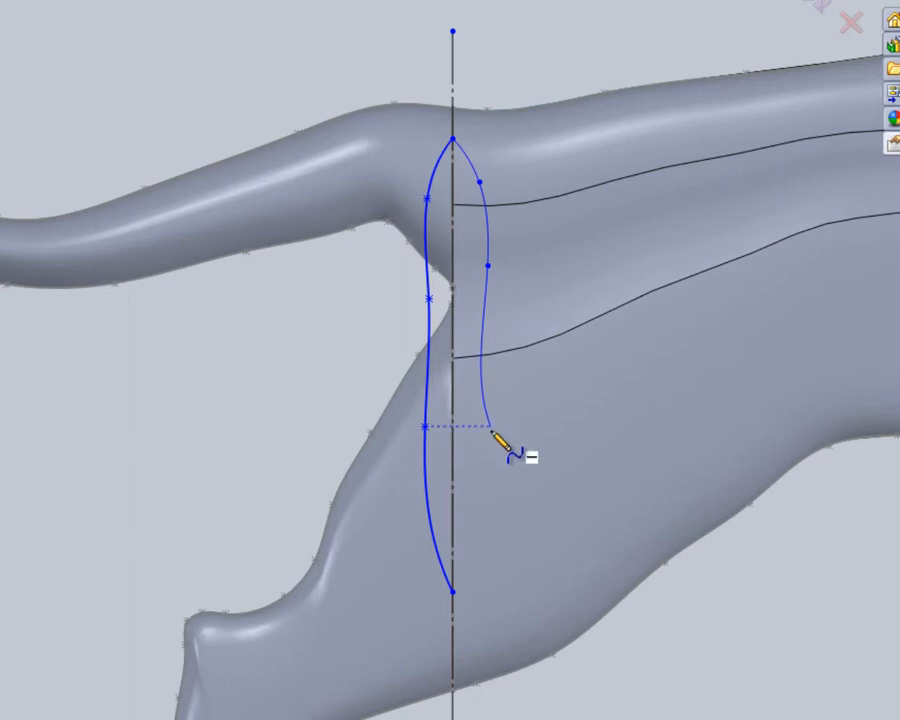
{"action": "left_click", "coordinate": [490, 428]}
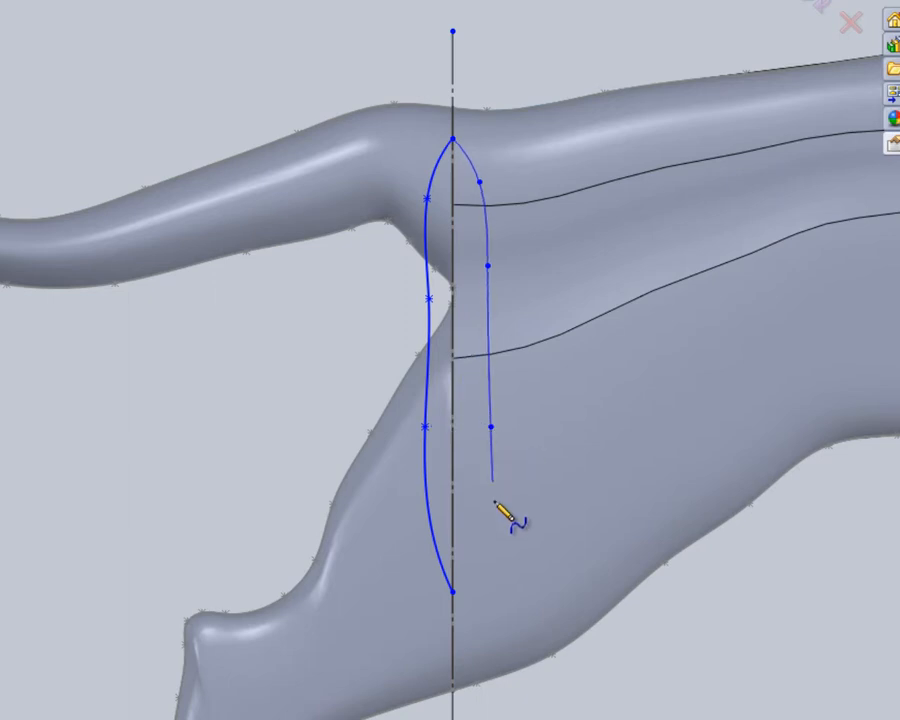
{"action": "left_click", "coordinate": [453, 592]}
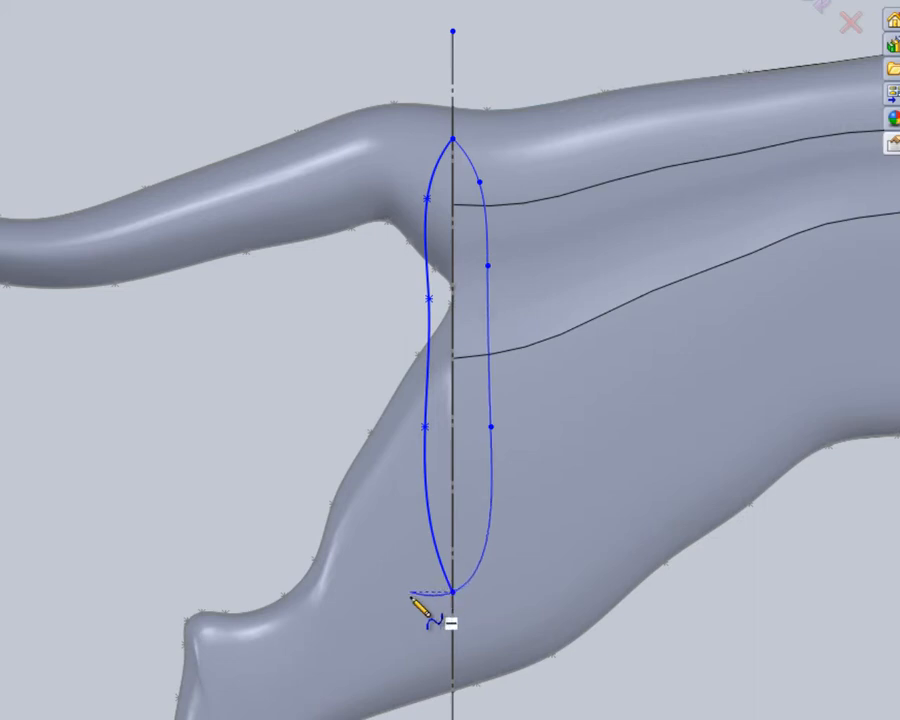
- End the spline, check both tips of the closed outline against the tail and leg surfaces, and exit the sketch
{"action": "right_click", "coordinate": [412, 598]}
{"action": "left_click", "coordinate": [466, 393]}
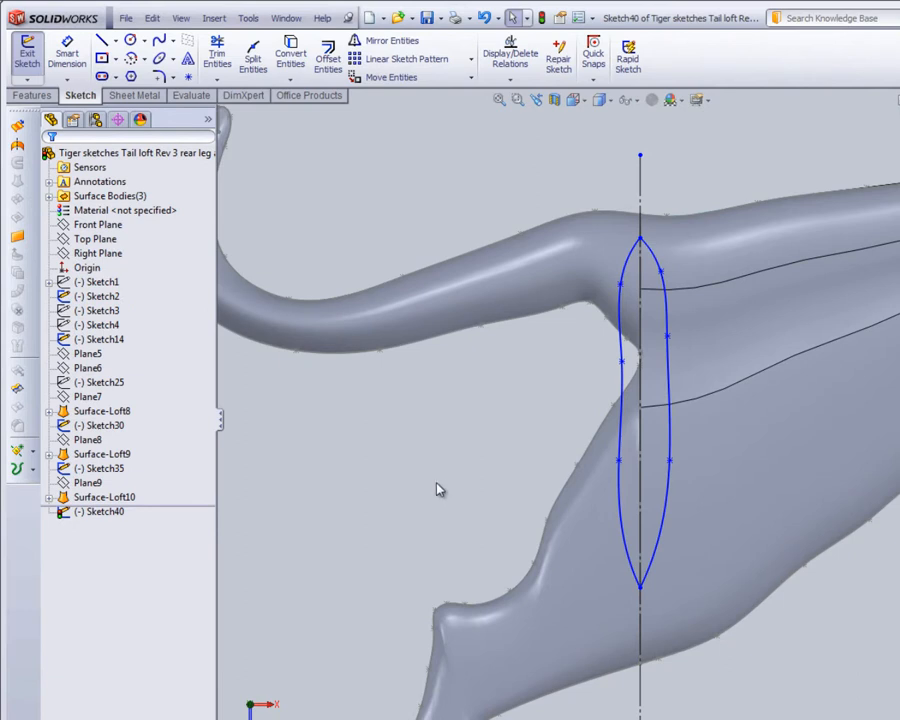
{"action": "mouse_move", "coordinate": [424, 474]}
{"action": "middle_mouse_down"}
{"action": "mouse_move", "coordinate": [494, 402]}
{"action": "mouse_move", "coordinate": [520, 442]}
{"action": "mouse_move", "coordinate": [524, 487]}
{"action": "mouse_move", "coordinate": [442, 458]}
{"action": "mouse_move", "coordinate": [428, 426]}
{"action": "mouse_move", "coordinate": [451, 376]}
{"action": "mouse_move", "coordinate": [482, 358]}
{"action": "mouse_move", "coordinate": [488, 370]}
{"action": "mouse_move", "coordinate": [452, 362]}
{"action": "mouse_move", "coordinate": [474, 364]}
{"action": "mouse_move", "coordinate": [476, 436]}
{"action": "middle_mouse_up"}
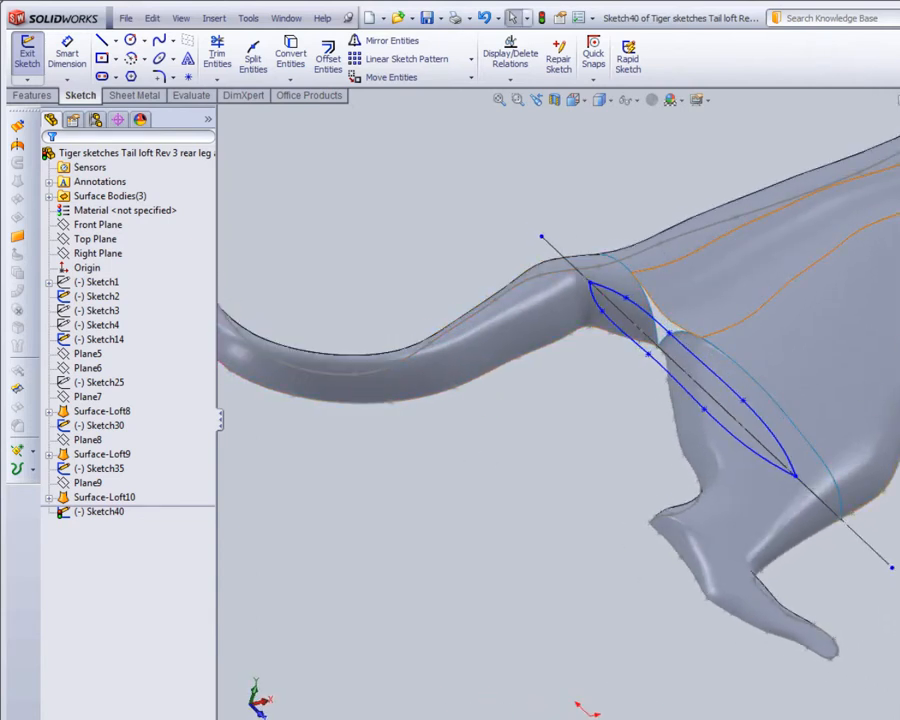
{"action": "scroll", "coordinate": [864, 414], "scroll_direction": "down", "scroll_amount": 6}
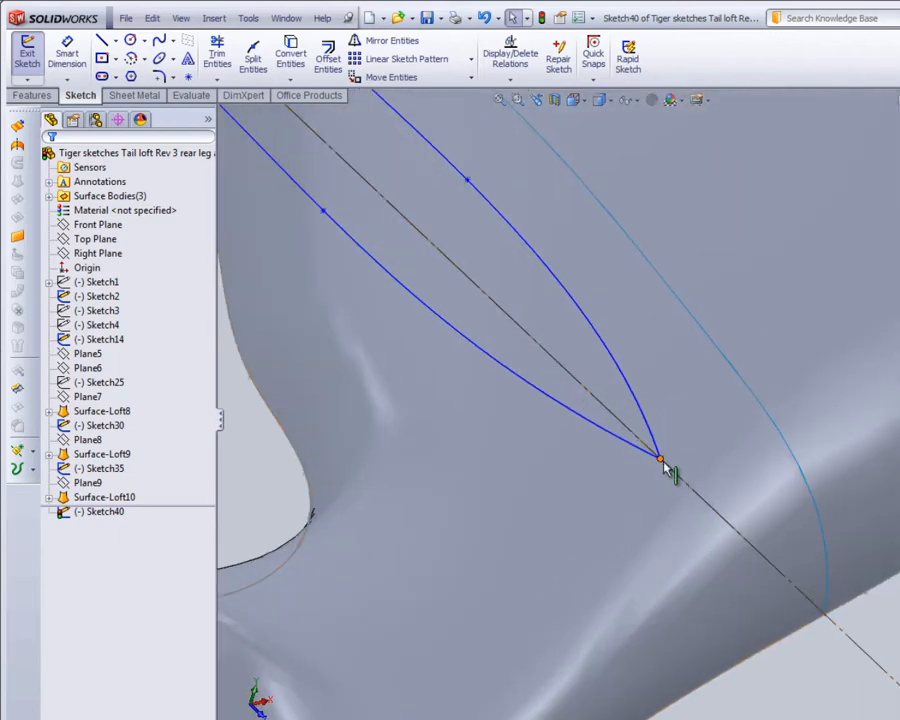
{"action": "scroll", "coordinate": [662, 462], "scroll_direction": "up", "scroll_amount": 5}
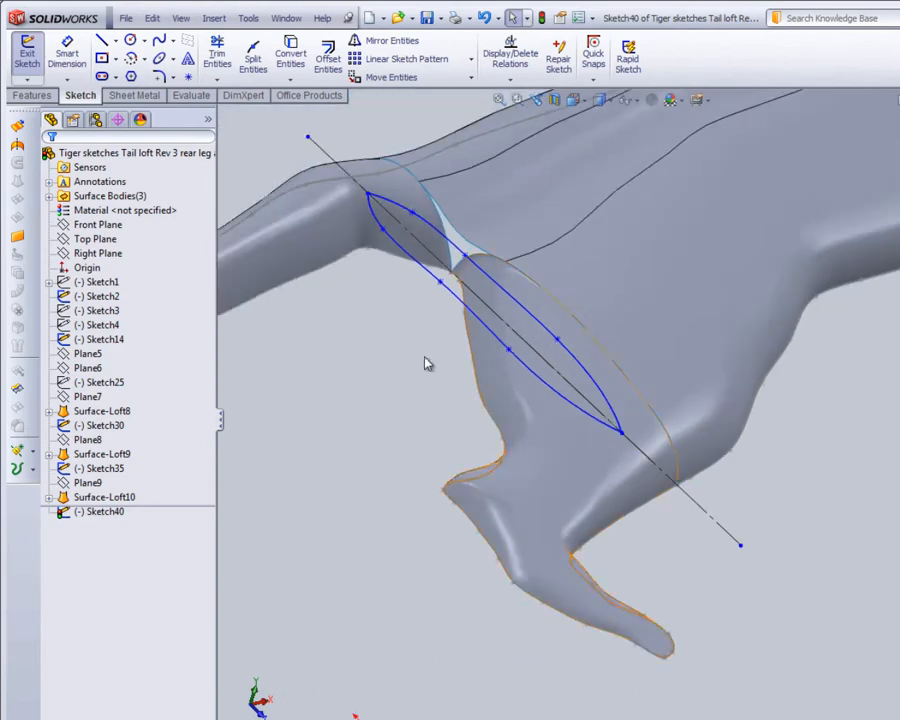
{"action": "scroll", "coordinate": [322, 204], "scroll_direction": "down", "scroll_amount": 4}
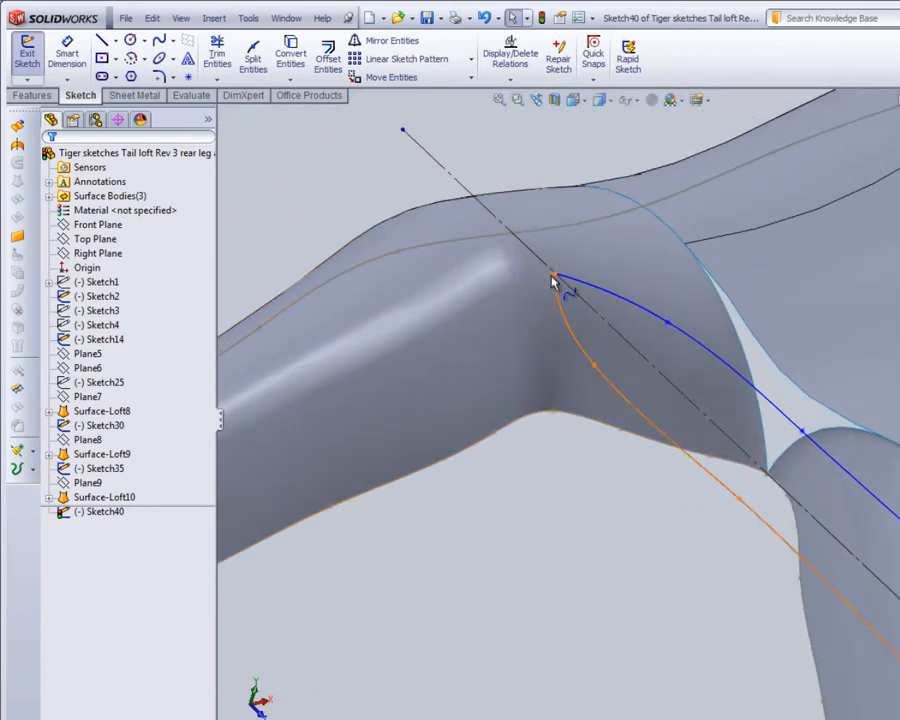
{"action": "scroll", "coordinate": [552, 426], "scroll_direction": "up", "scroll_amount": 5}
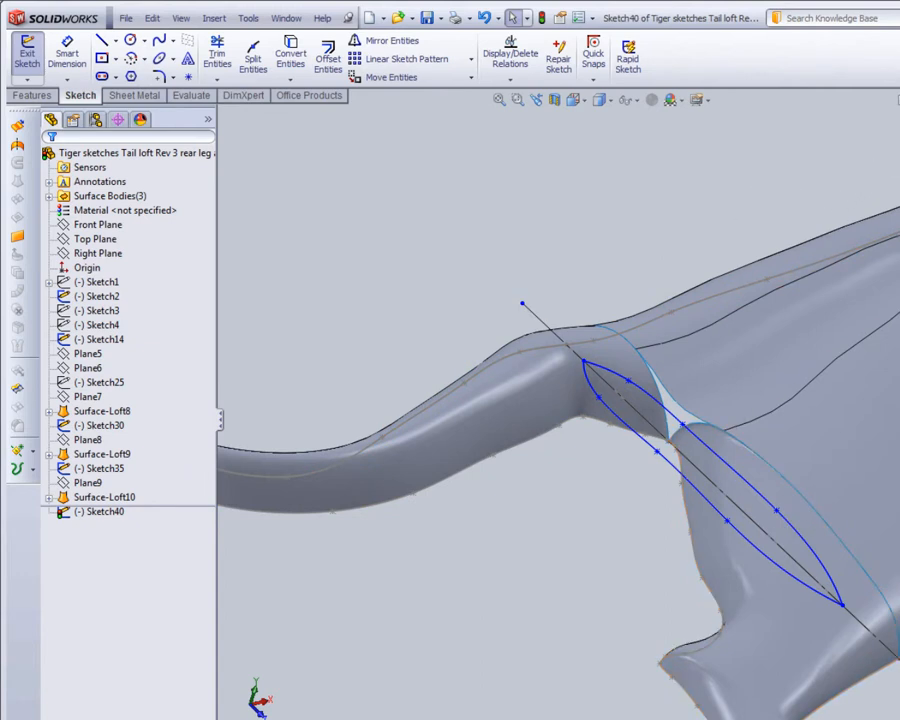
{"action": "left_click", "coordinate": [898, 128]}
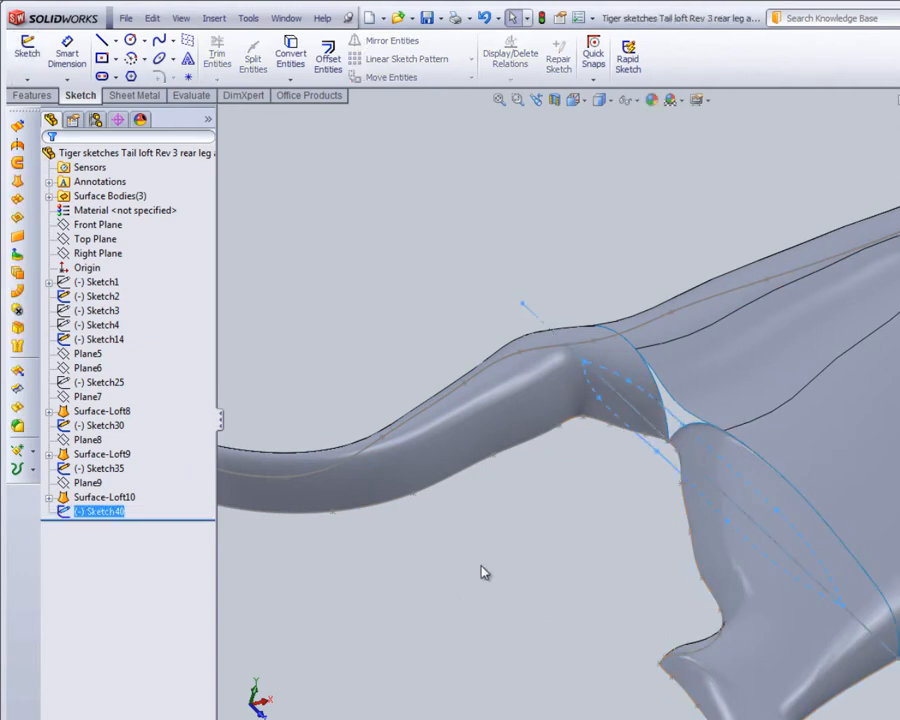
- Start a standard surface trim with the spline outline sketch as trim tool, keeping the tail portion outside the outline
{"action": "middle_click_drag", "start_coordinate": [484, 572], "coordinate": [406, 594]}
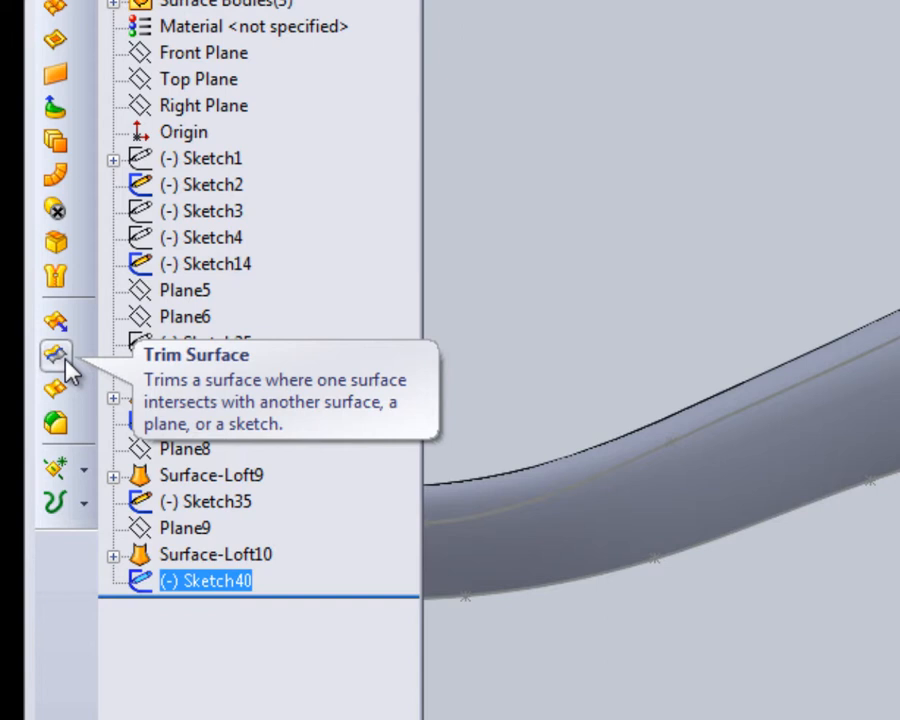
{"action": "left_click", "coordinate": [66, 363]}
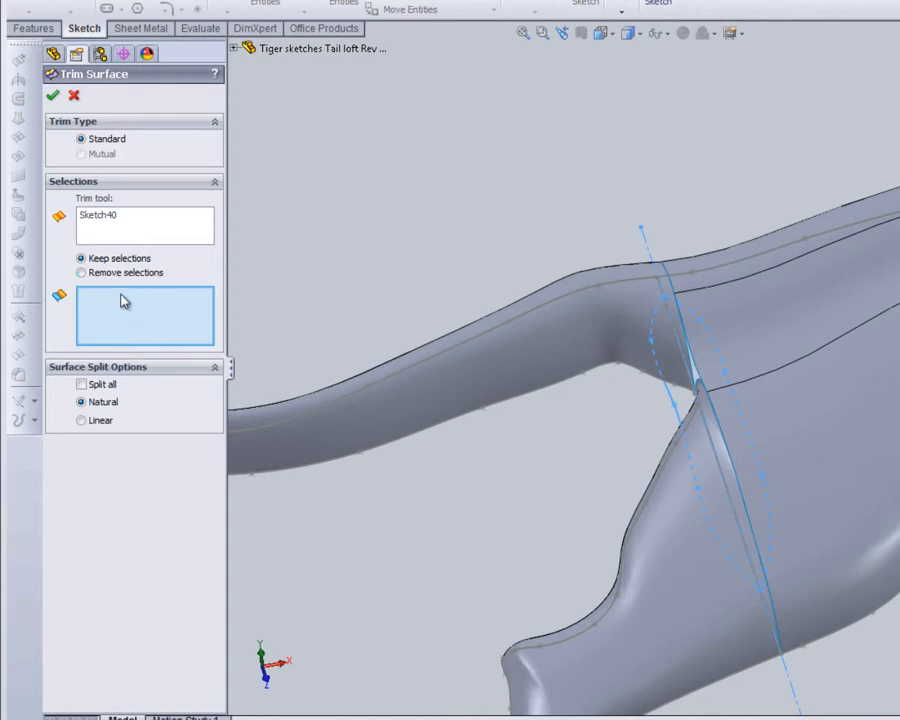
{"action": "left_click", "coordinate": [510, 358]}
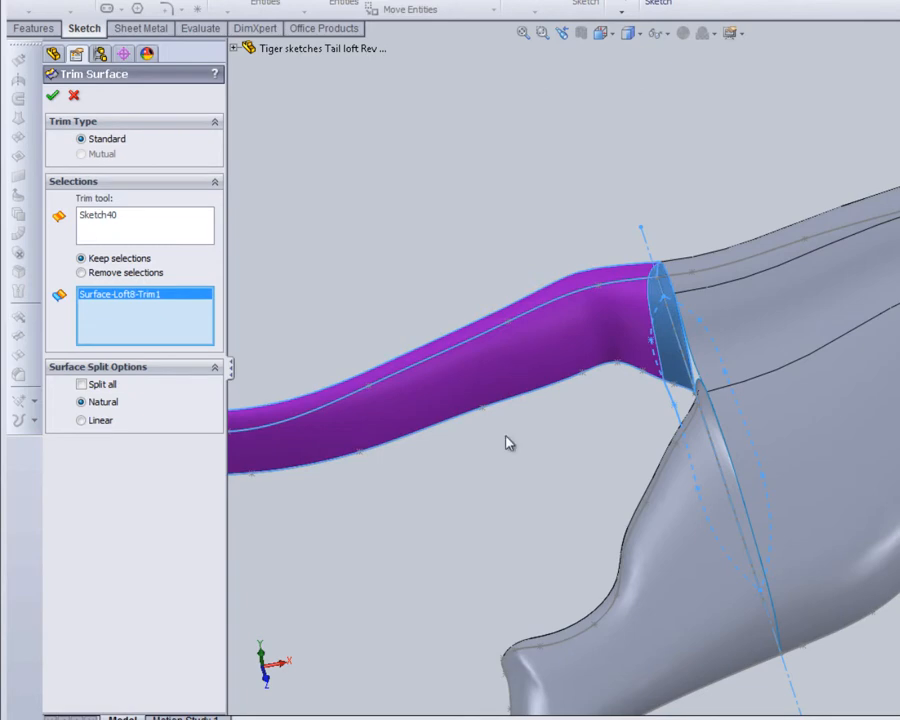
{"action": "middle_click_drag", "start_coordinate": [504, 441], "coordinate": [520, 539]}
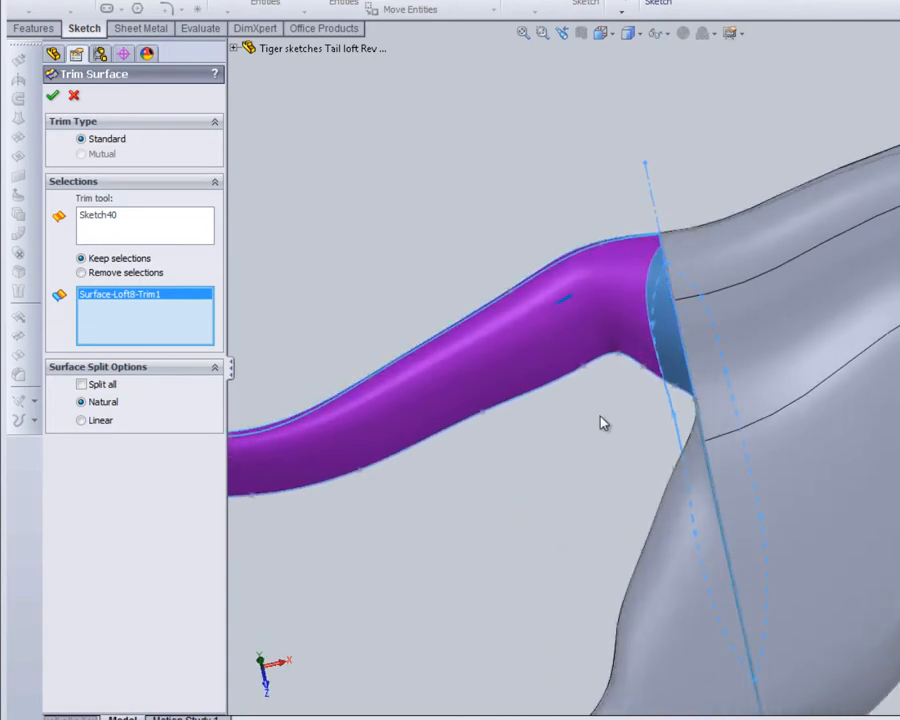
{"action": "scroll", "coordinate": [656, 380], "scroll_direction": "down", "scroll_amount": 4}
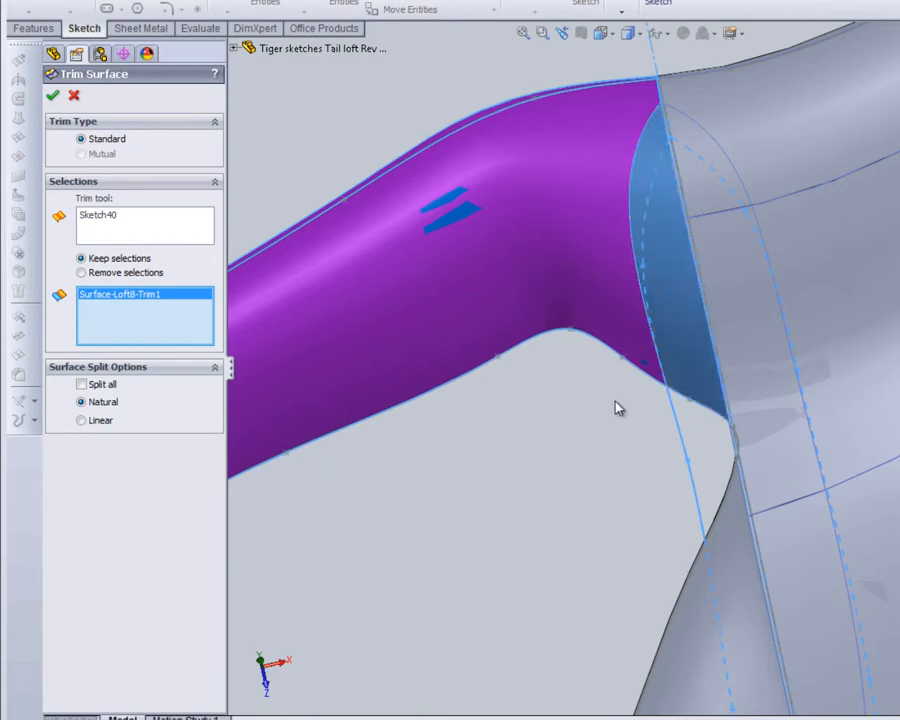
{"action": "scroll", "coordinate": [568, 475], "scroll_direction": "up", "scroll_amount": 3}
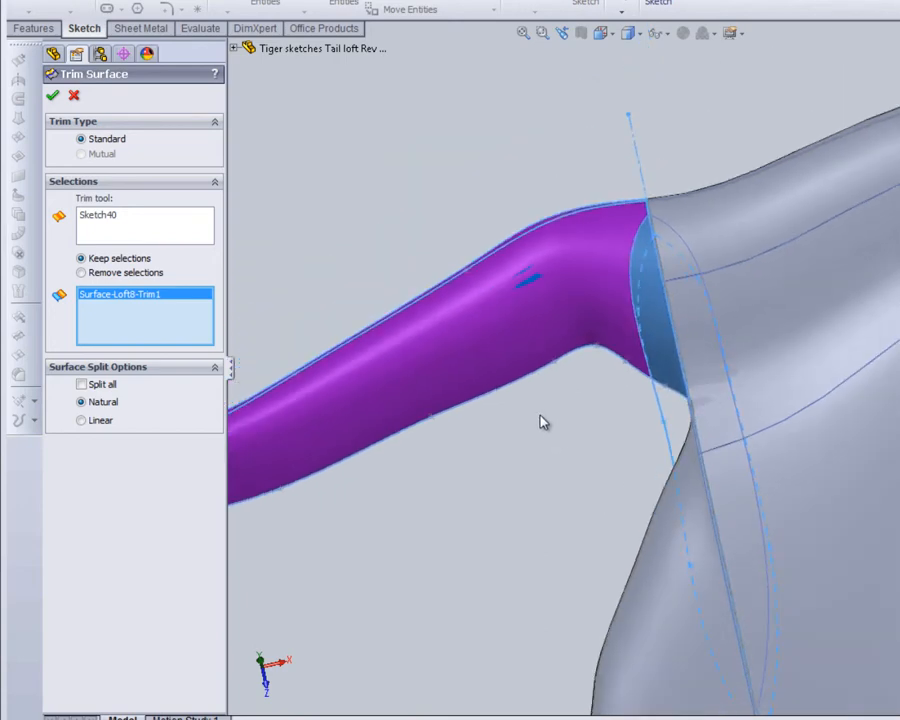
{"action": "scroll", "coordinate": [541, 422], "scroll_direction": "up", "scroll_amount": 2}
{"action": "scroll", "coordinate": [541, 458], "scroll_direction": "up", "scroll_amount": 1}
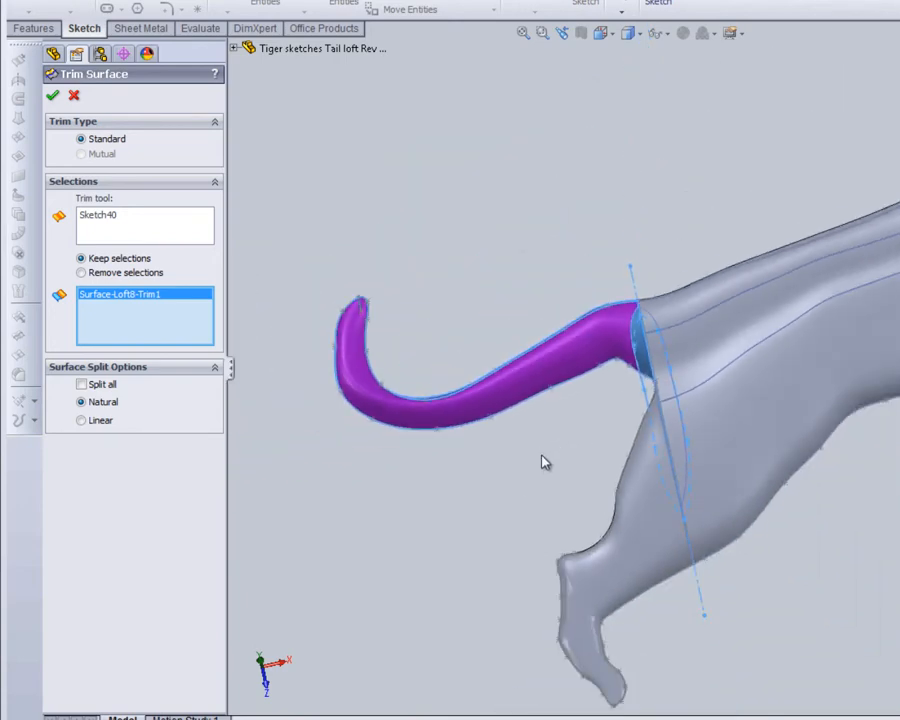
- Add the rear leg and body portions outside the outline to the kept pieces and apply the trim
{"action": "scroll", "coordinate": [625, 494], "scroll_direction": "down", "scroll_amount": 5}
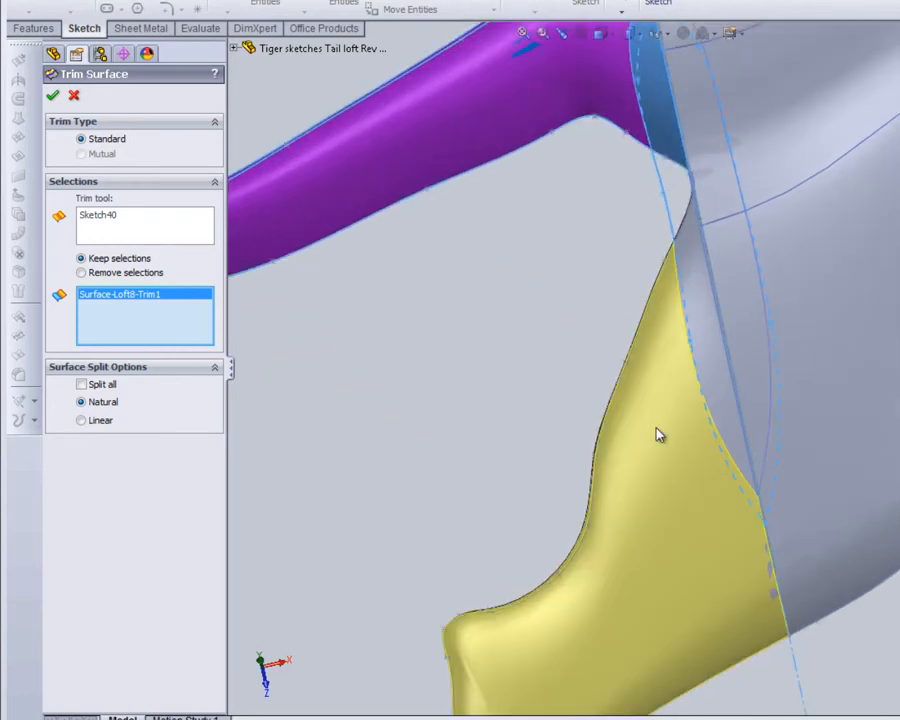
{"action": "left_click", "coordinate": [659, 435]}
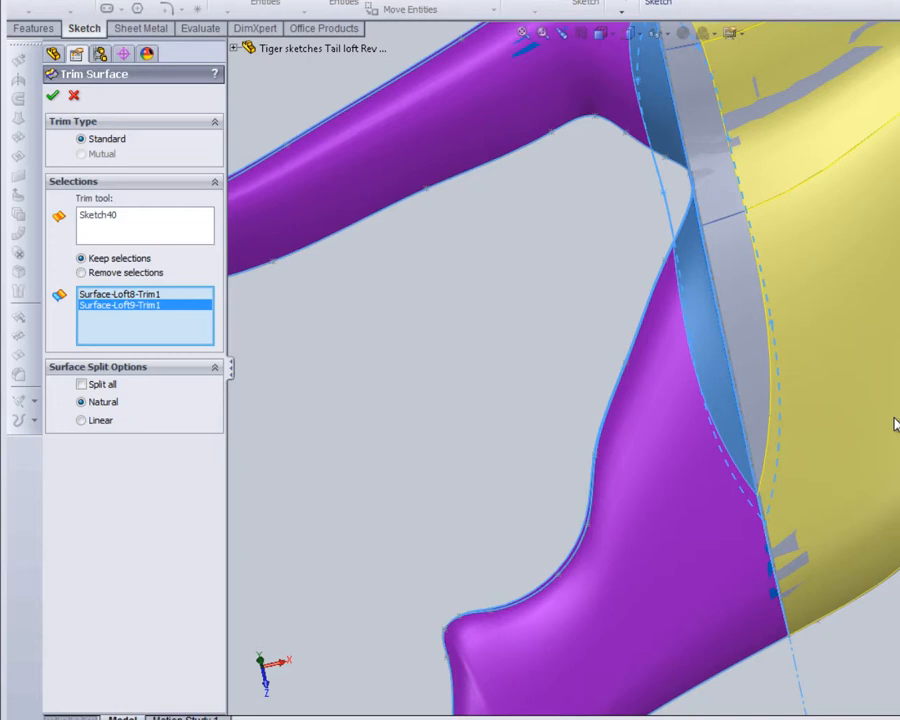
{"action": "left_click", "coordinate": [895, 424]}
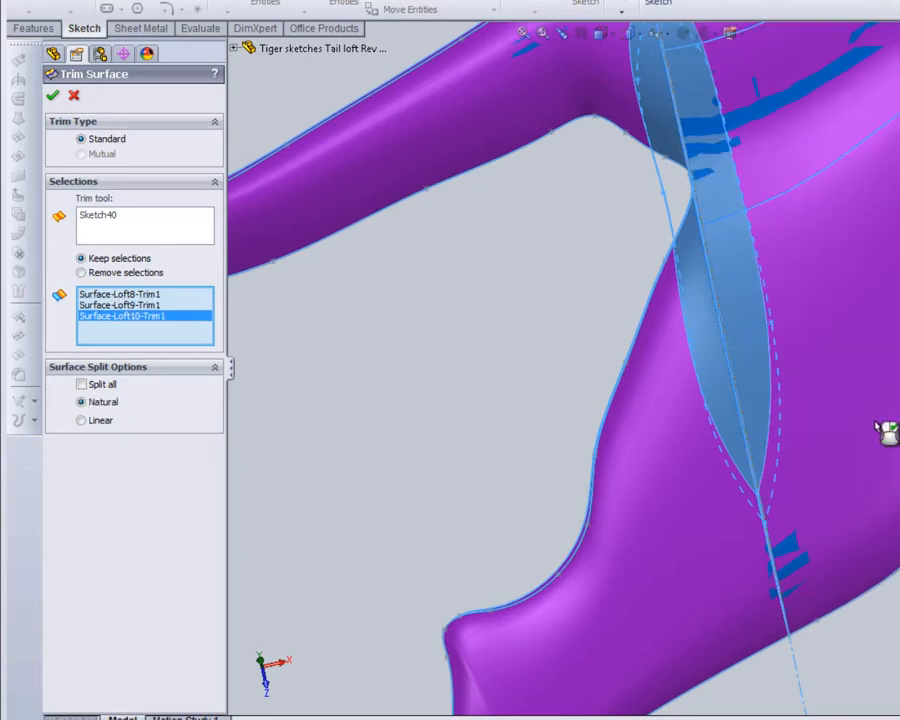
{"action": "scroll", "coordinate": [483, 447], "scroll_direction": "up", "scroll_amount": 3}
{"action": "scroll", "coordinate": [484, 442], "scroll_direction": "up", "scroll_amount": 2}
{"action": "middle_click_drag", "start_coordinate": [484, 440], "coordinate": [546, 353]}
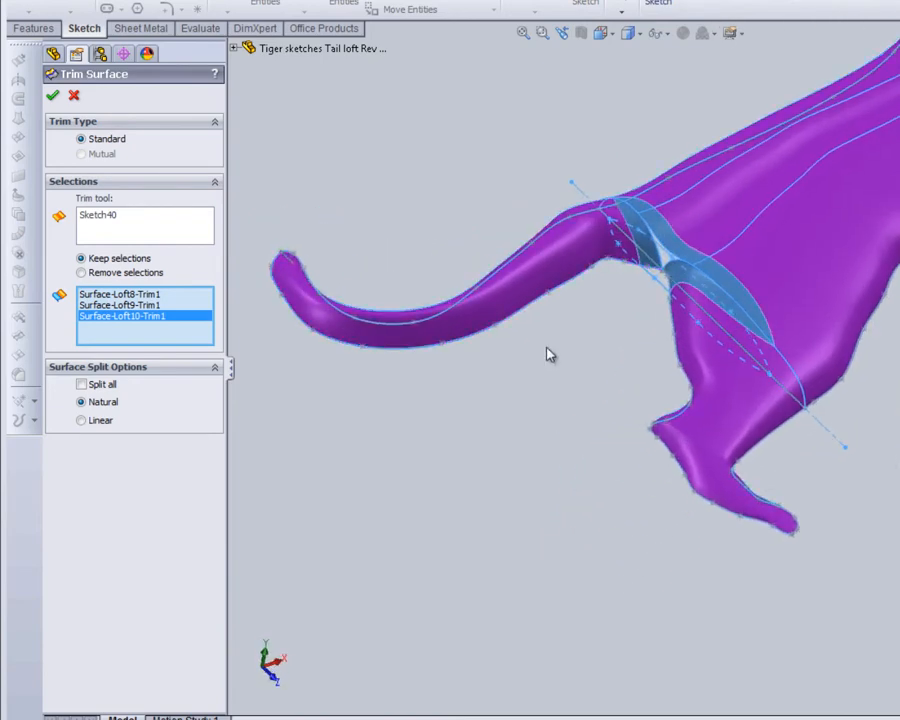
{"action": "scroll", "coordinate": [647, 277], "scroll_direction": "down", "scroll_amount": 5}
{"action": "scroll", "coordinate": [727, 236], "scroll_direction": "down", "scroll_amount": 5}
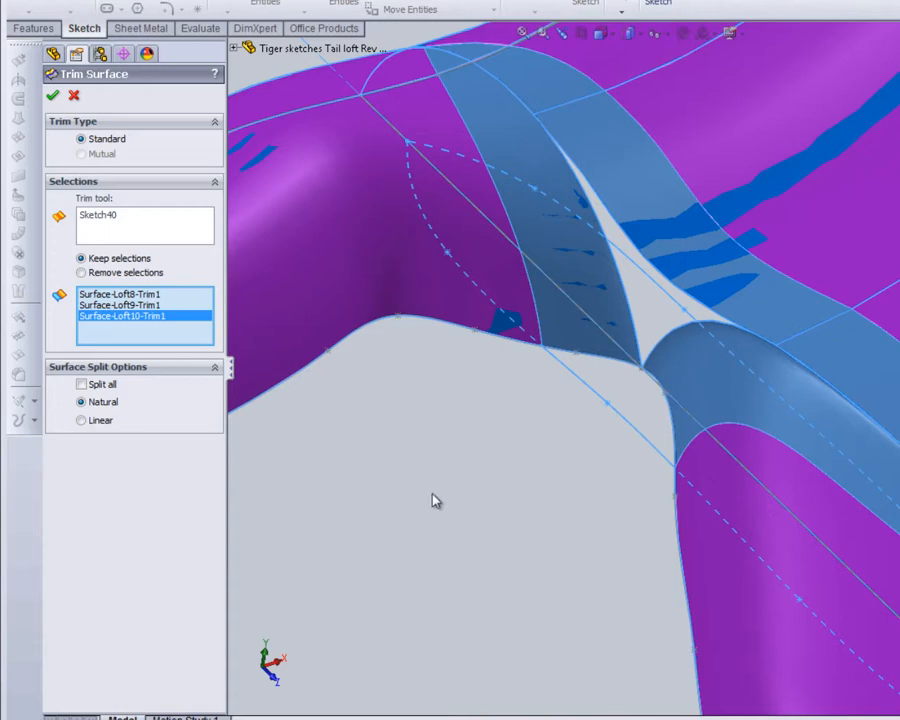
{"action": "left_click", "coordinate": [53, 97]}
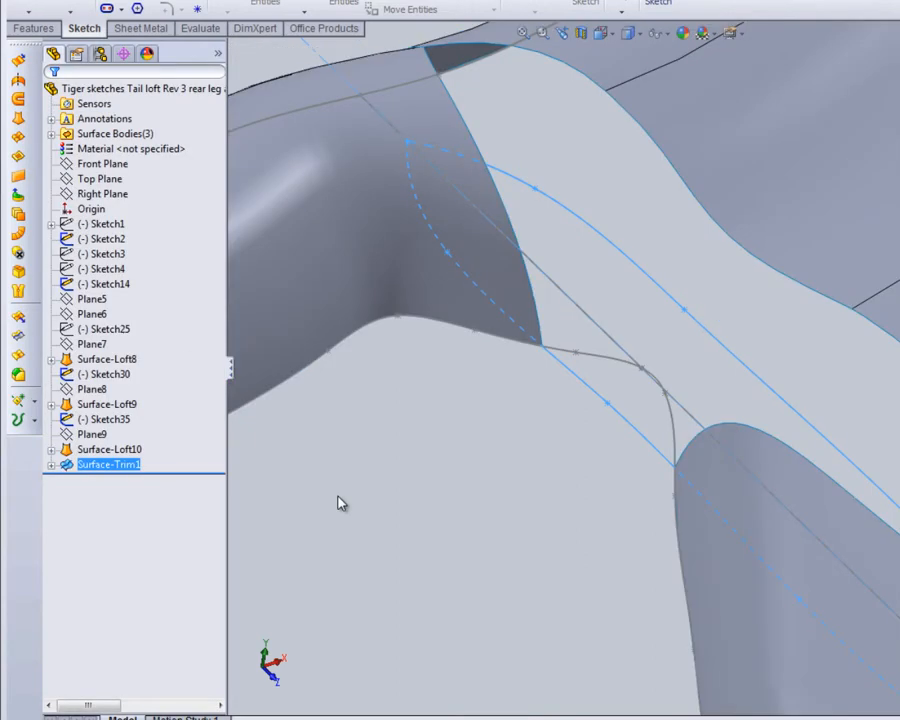
- Start a sketch on the Top Plane and convert the tiger's outline spline that runs through the trimmed gap
{"action": "scroll", "coordinate": [406, 517], "scroll_direction": "up", "scroll_amount": 4}
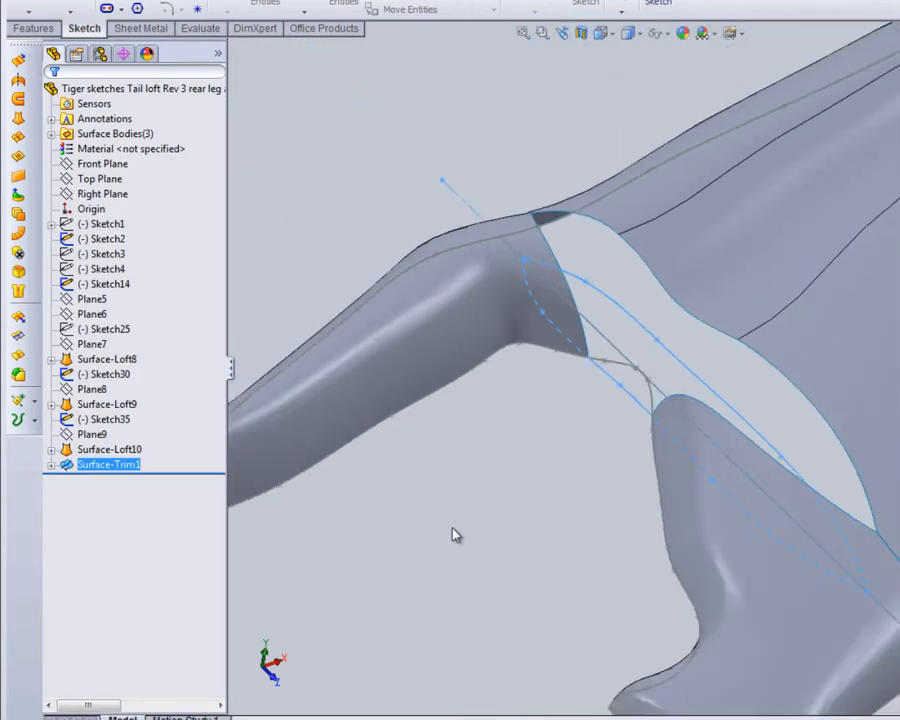
{"action": "mouse_move", "coordinate": [533, 545]}
{"action": "middle_mouse_down"}
{"action": "mouse_move", "coordinate": [468, 574]}
{"action": "mouse_move", "coordinate": [554, 543]}
{"action": "mouse_move", "coordinate": [514, 555]}
{"action": "mouse_move", "coordinate": [531, 558]}
{"action": "middle_mouse_up"}
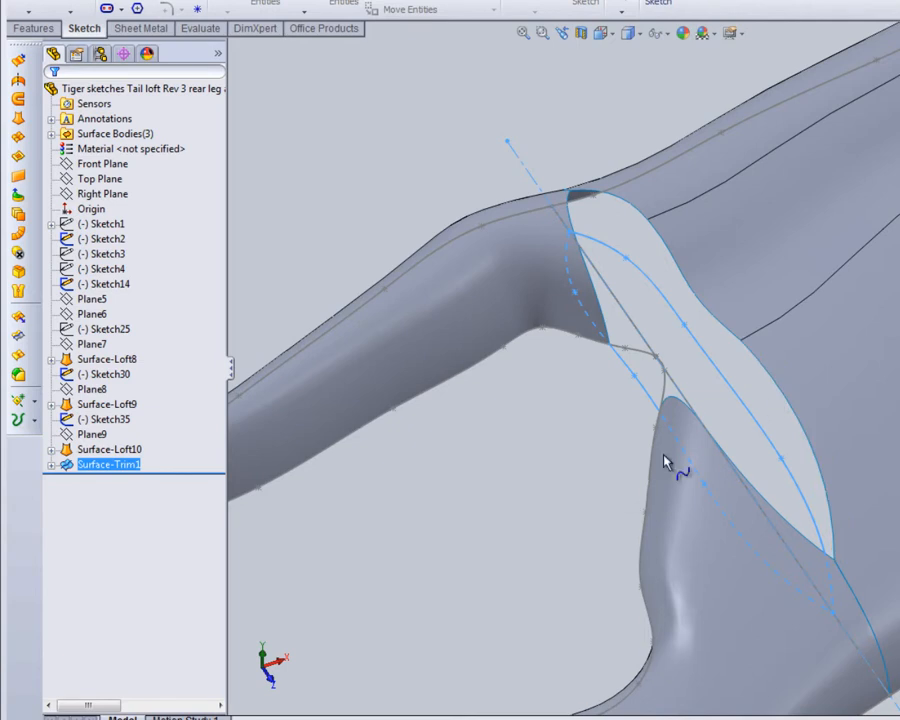
{"action": "scroll", "coordinate": [667, 462], "scroll_direction": "down", "scroll_amount": 5}
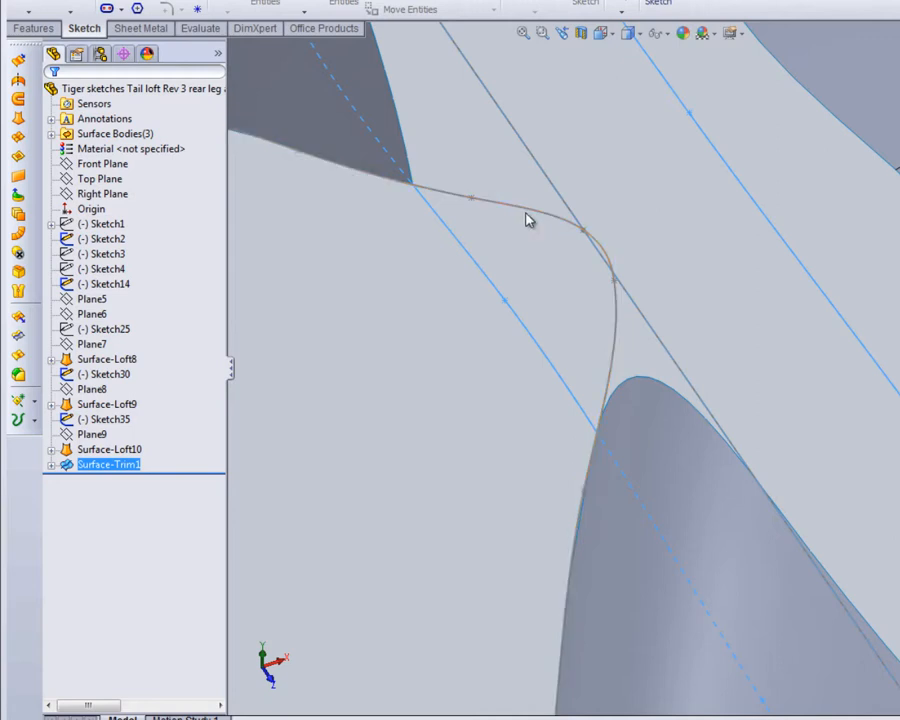
{"action": "scroll", "coordinate": [428, 392], "scroll_direction": "up", "scroll_amount": 5}
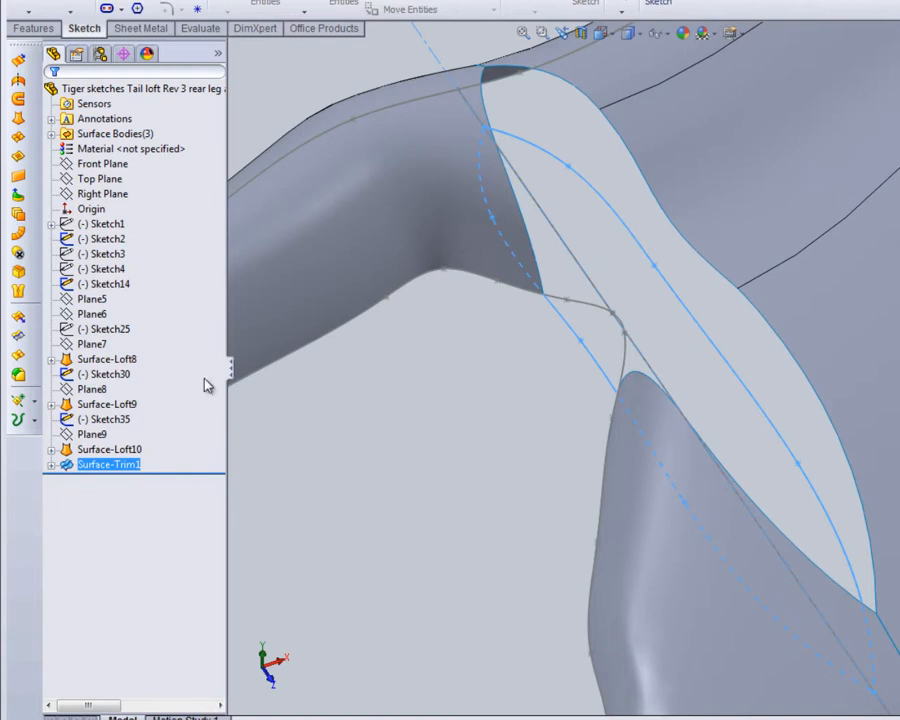
{"action": "left_click", "coordinate": [112, 180]}
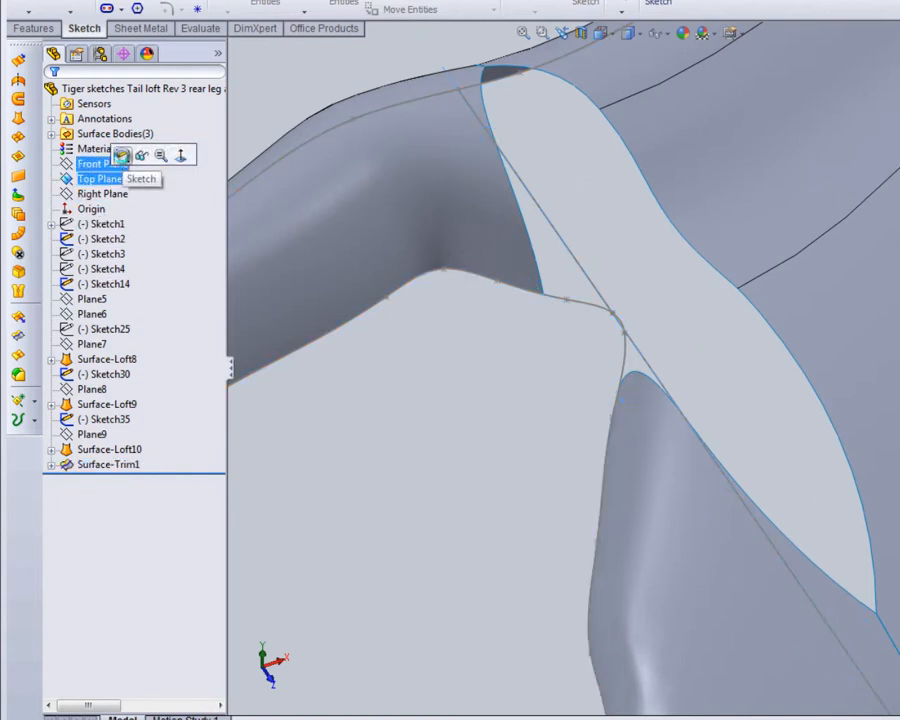
{"action": "left_click", "coordinate": [122, 157]}
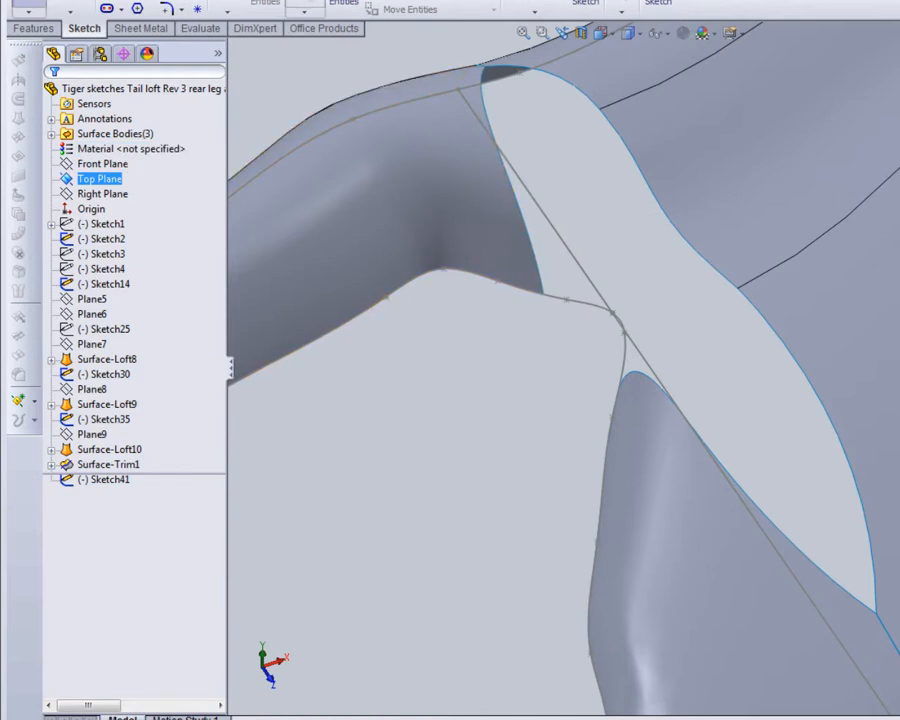
{"action": "left_click", "coordinate": [300, 6]}
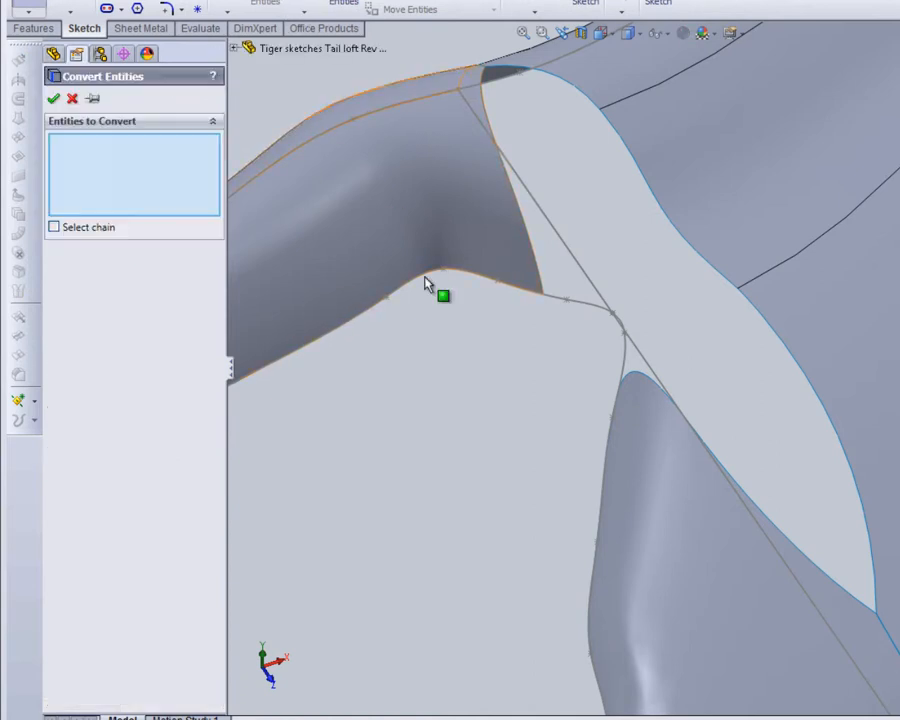
{"action": "left_click", "coordinate": [590, 314]}
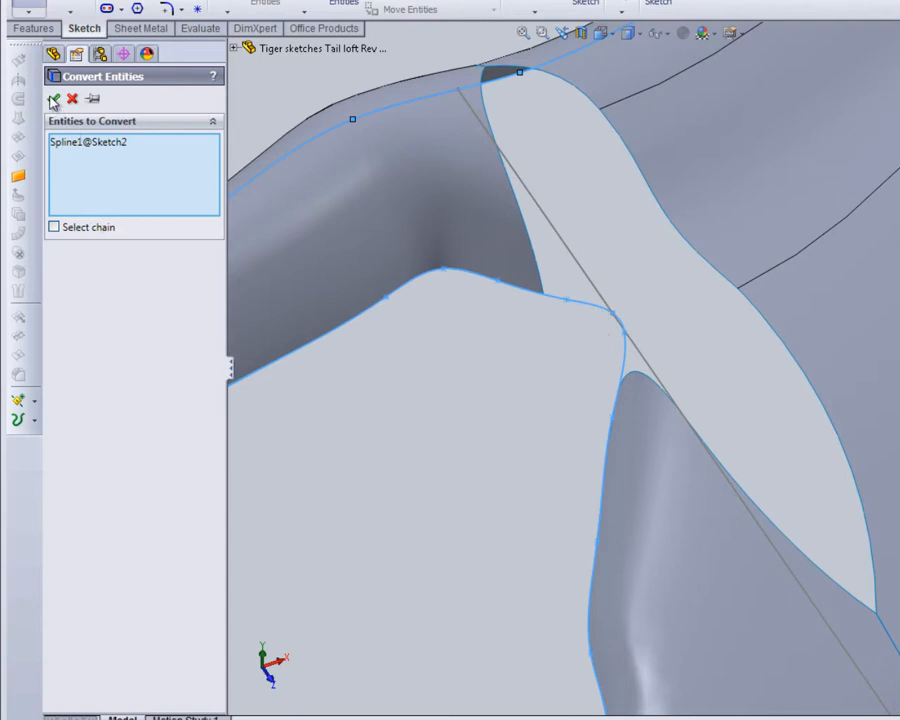
{"action": "left_click", "coordinate": [53, 98]}
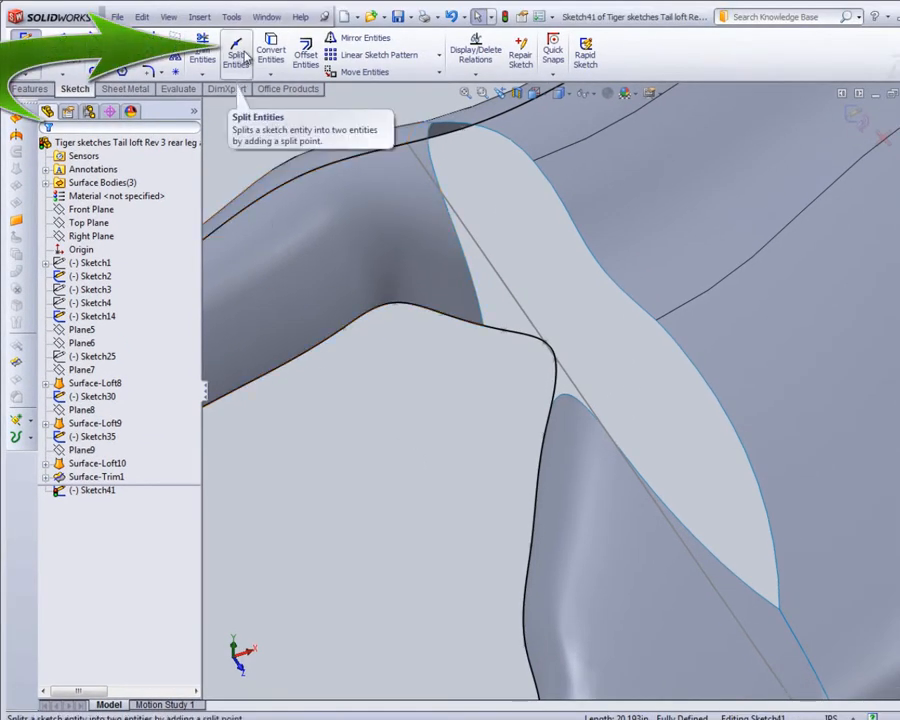
- Split the converted spline where it meets the trimmed tail edge and the trimmed leg edge, and check both split points
{"action": "left_click", "coordinate": [244, 57]}
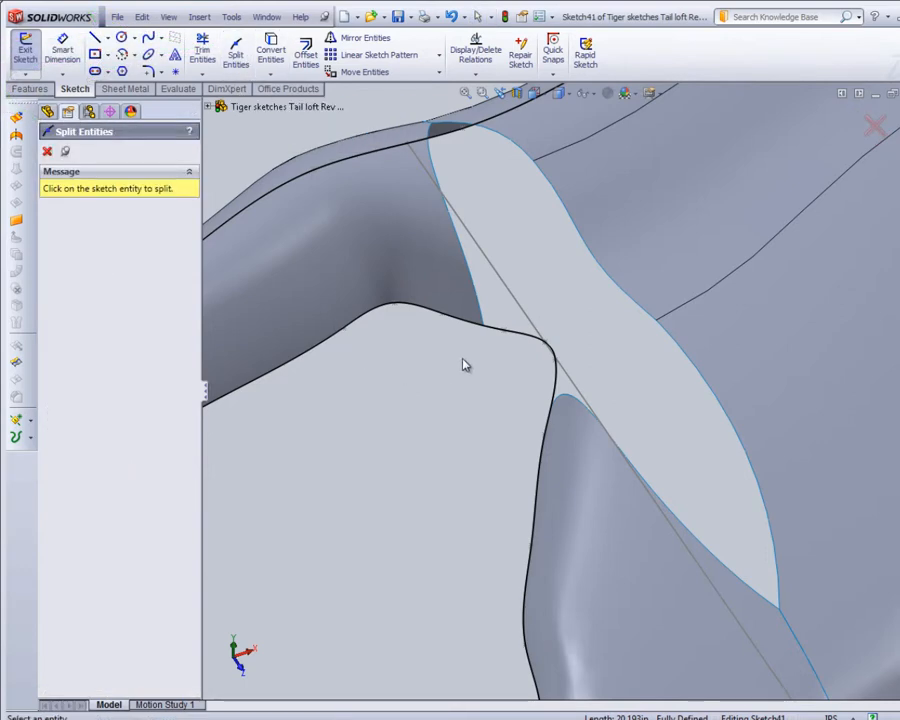
{"action": "scroll", "coordinate": [463, 365], "scroll_direction": "down", "scroll_amount": 3}
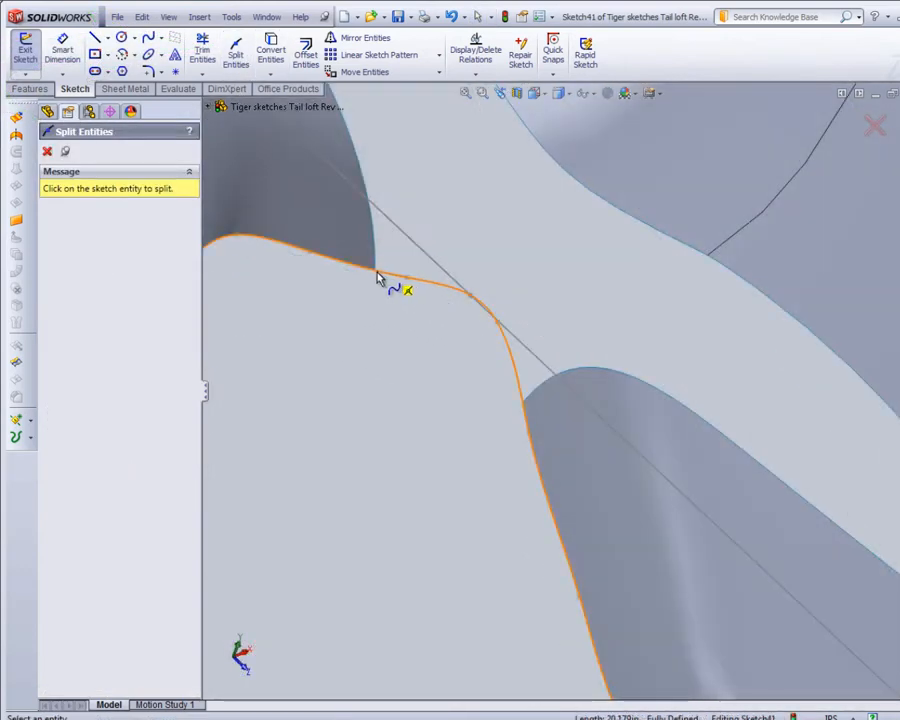
{"action": "left_click", "coordinate": [377, 273]}
{"action": "left_click", "coordinate": [376, 273]}
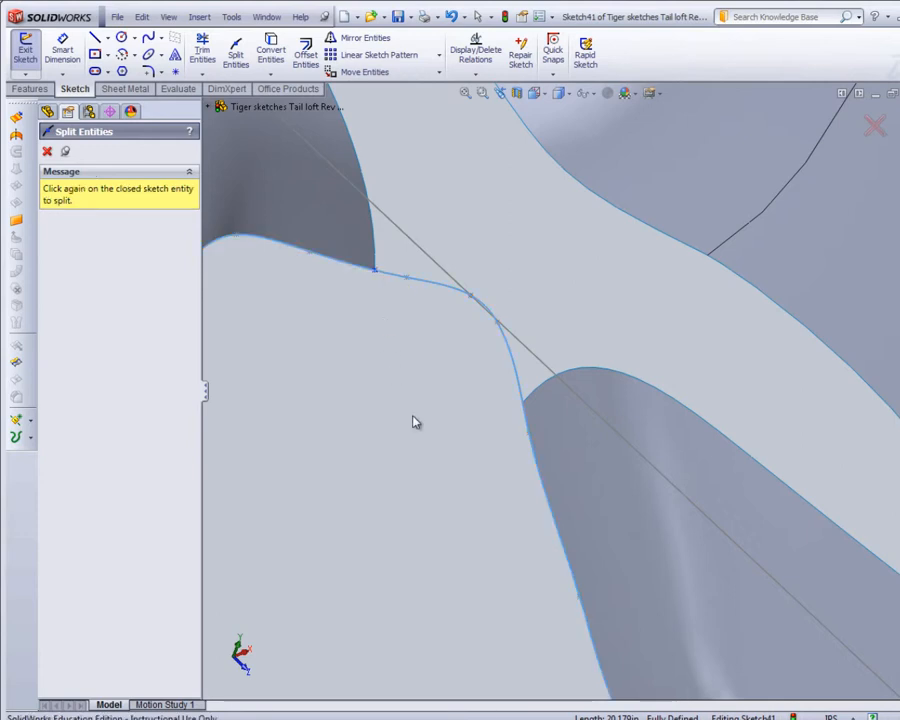
{"action": "left_click", "coordinate": [523, 404]}
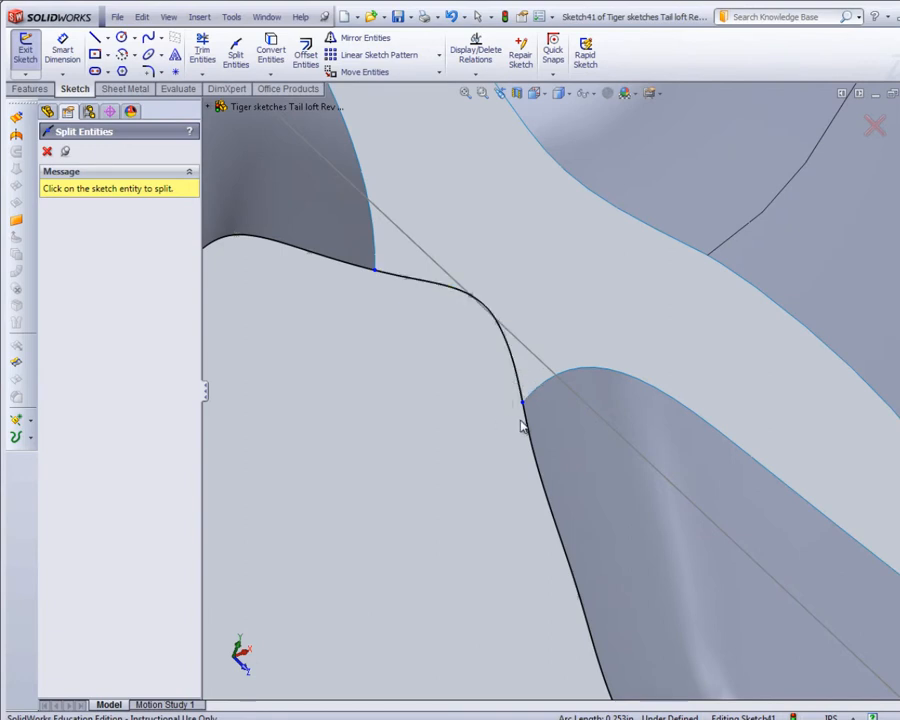
{"action": "scroll", "coordinate": [520, 418], "scroll_direction": "down", "scroll_amount": 5}
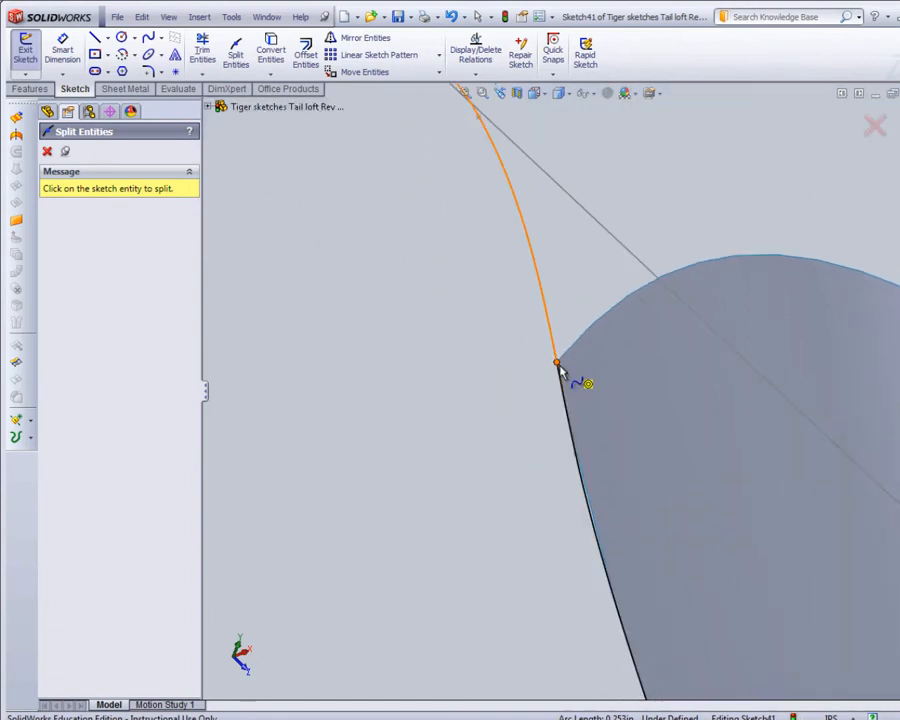
{"action": "scroll", "coordinate": [444, 344], "scroll_direction": "up", "scroll_amount": 5}
{"action": "scroll", "coordinate": [400, 255], "scroll_direction": "down", "scroll_amount": 4}
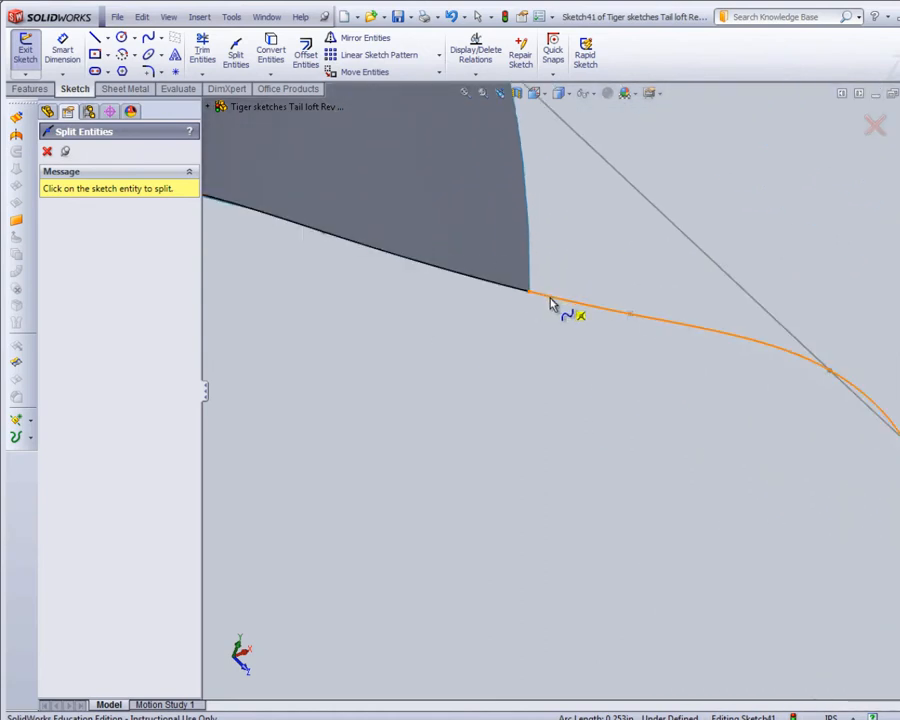
- Close the split command, delete the outer portion of the converted spline so only the segment across the gap remains, and exit the sketch
{"action": "scroll", "coordinate": [440, 466], "scroll_direction": "up", "scroll_amount": 4}
{"action": "scroll", "coordinate": [440, 466], "scroll_direction": "up", "scroll_amount": 2}
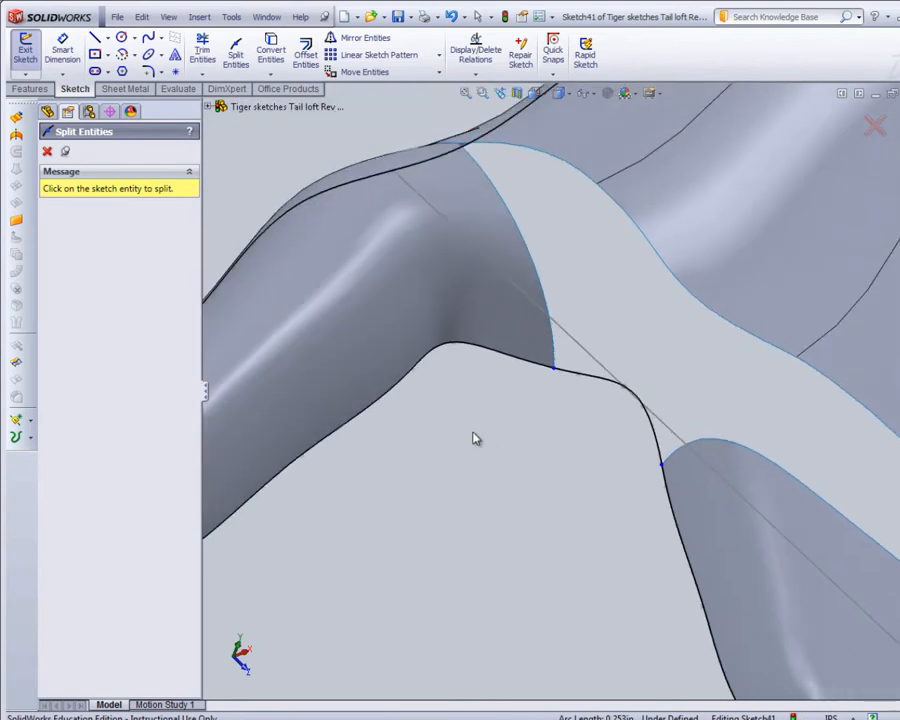
{"action": "left_click", "coordinate": [47, 151]}
{"action": "left_click", "coordinate": [47, 151]}
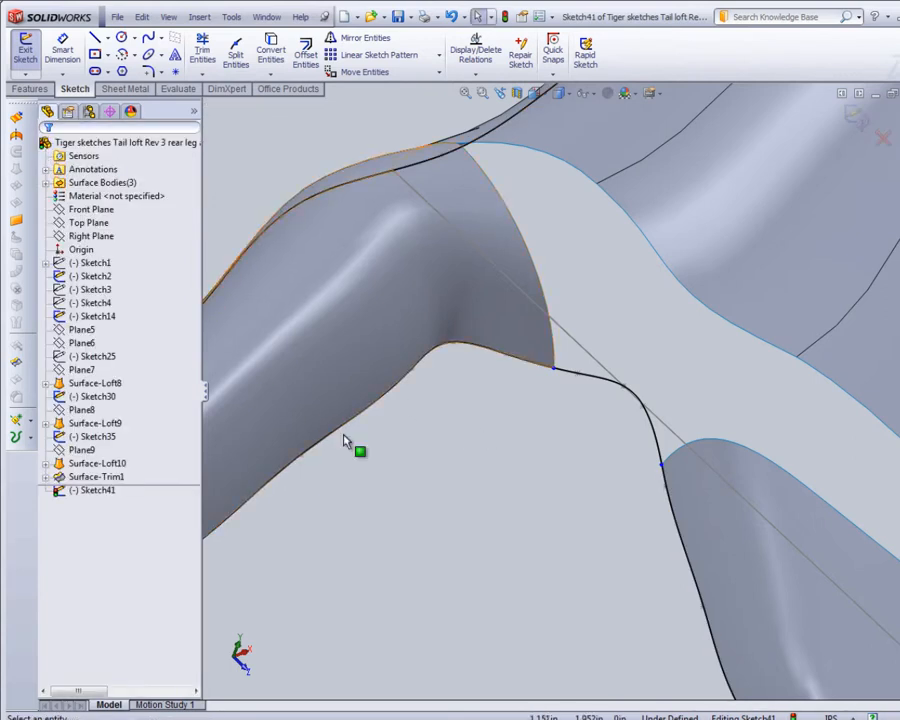
{"action": "left_click", "coordinate": [533, 367]}
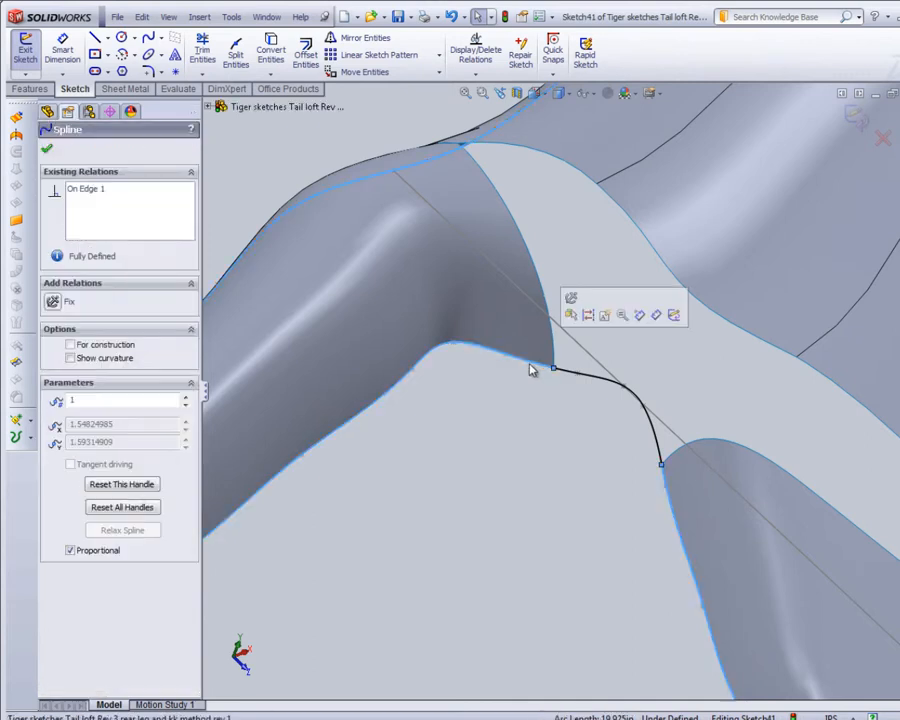
{"action": "key", "text": "Escape"}
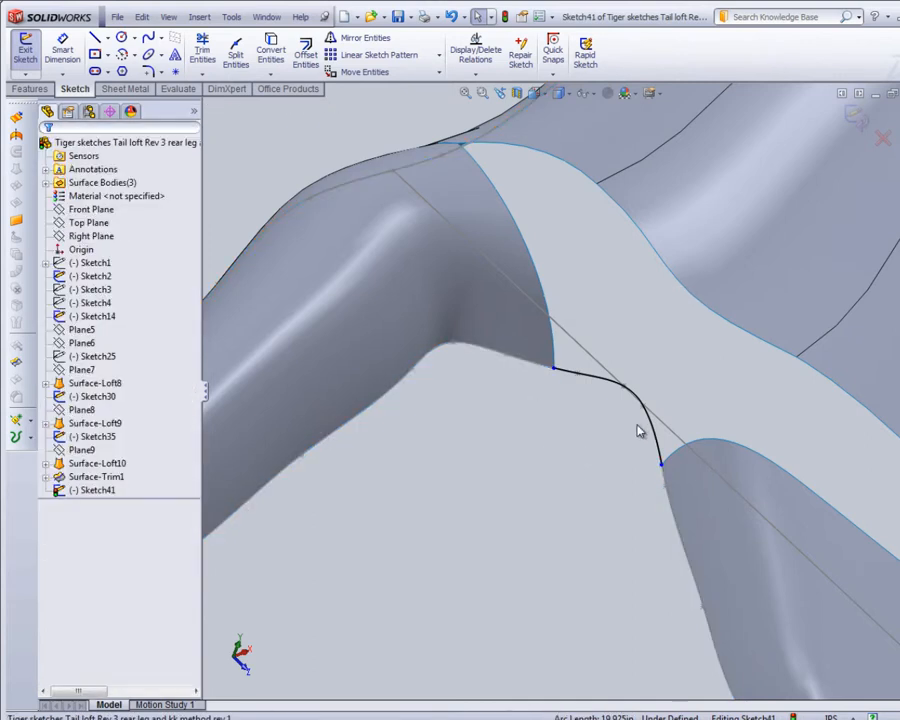
{"action": "left_click", "coordinate": [853, 116]}
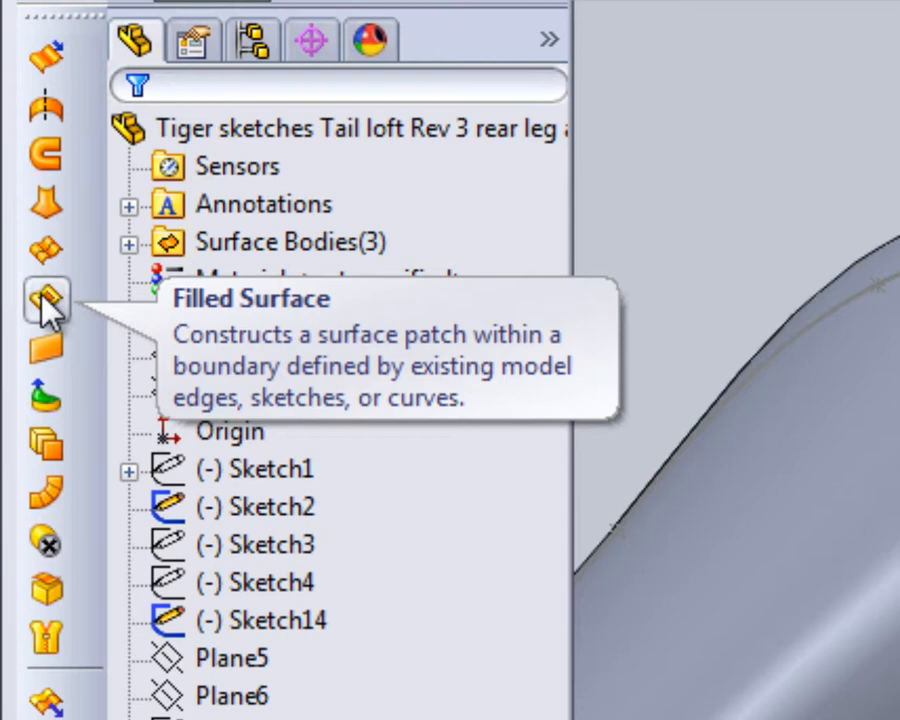
- Start a filled surface with the gap spline sketch as a Contact boundary and the trimmed tail and rear leg edges as Tangent boundaries
{"action": "left_click", "coordinate": [44, 299]}
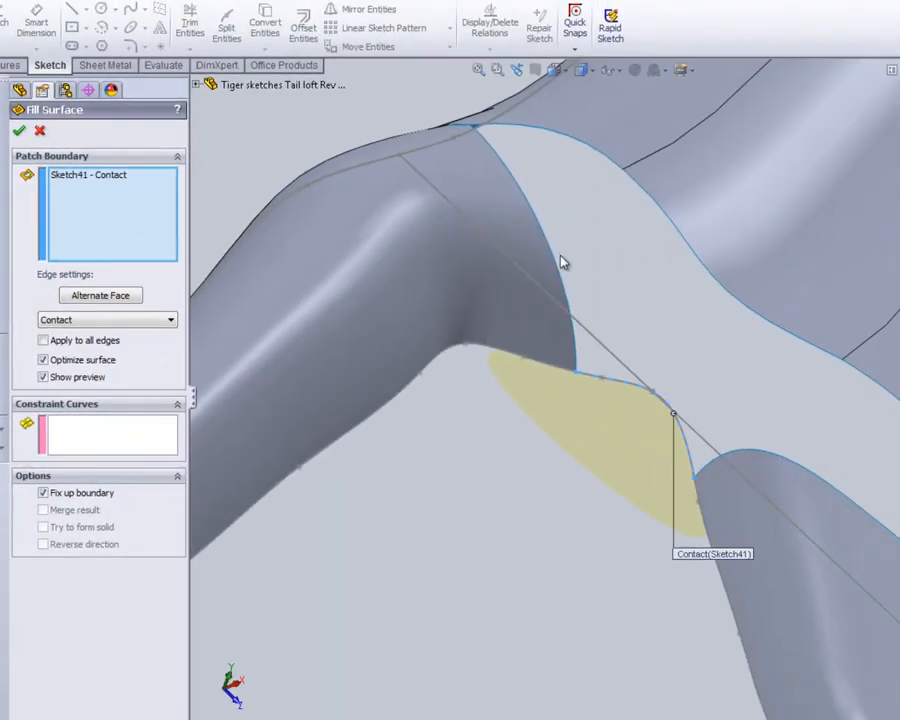
{"action": "left_click", "coordinate": [558, 266]}
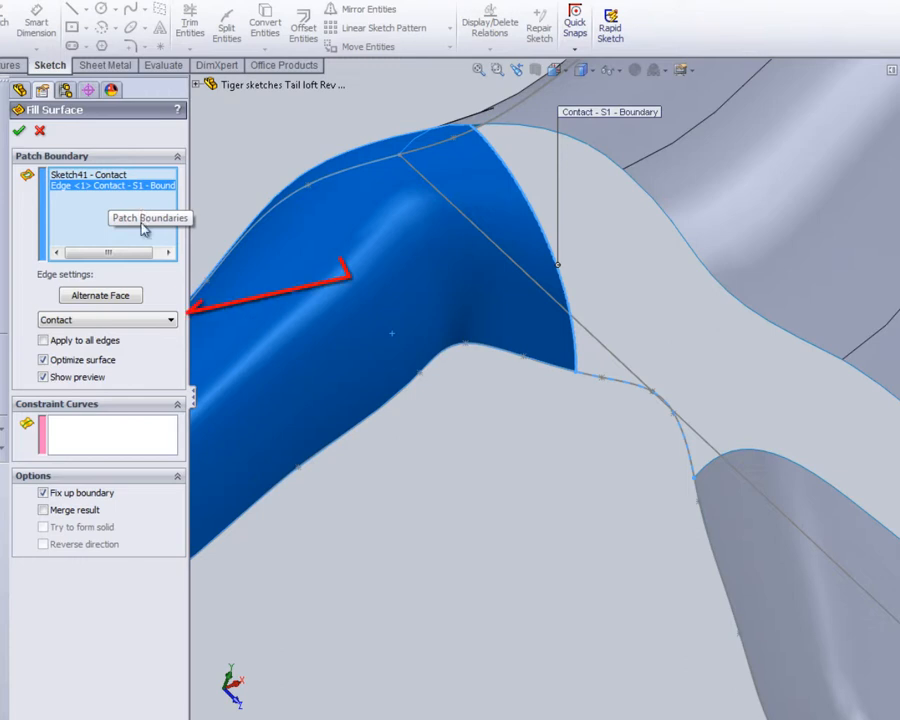
{"action": "left_click", "coordinate": [171, 320]}
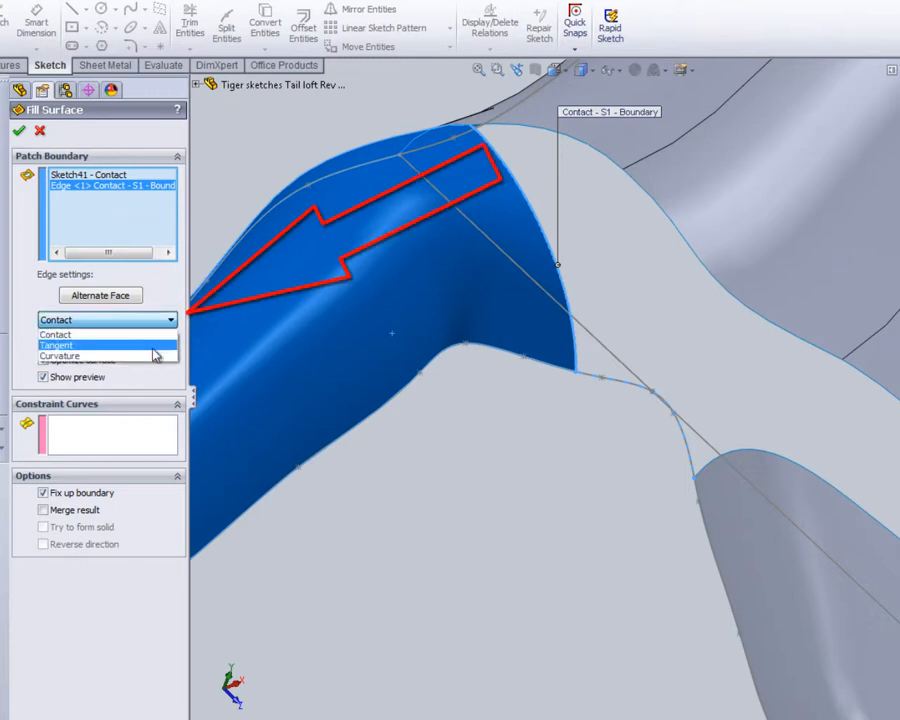
{"action": "left_click", "coordinate": [154, 347]}
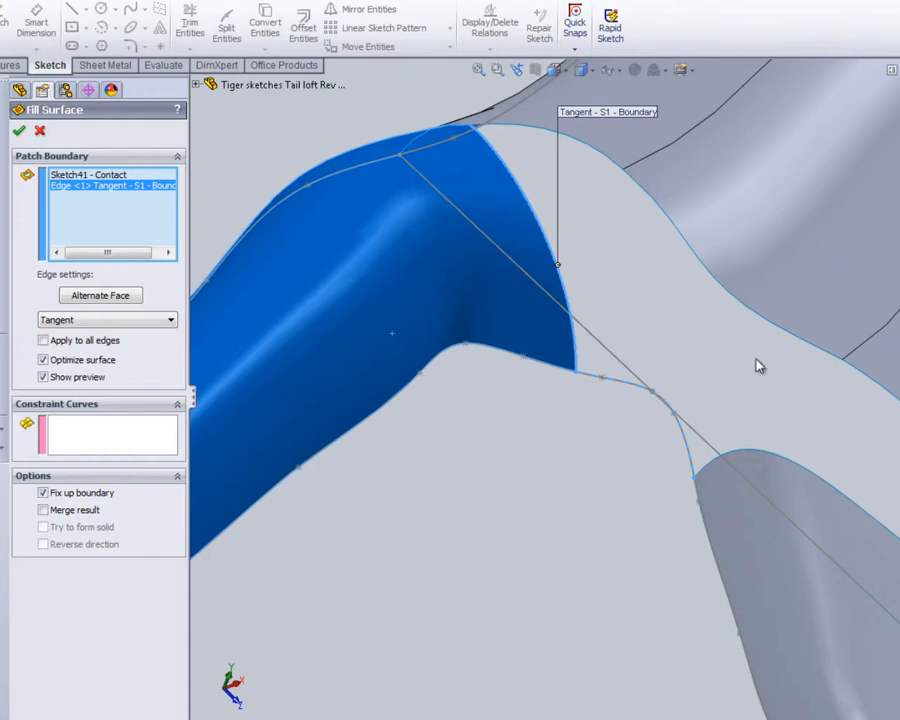
{"action": "left_click", "coordinate": [764, 458]}
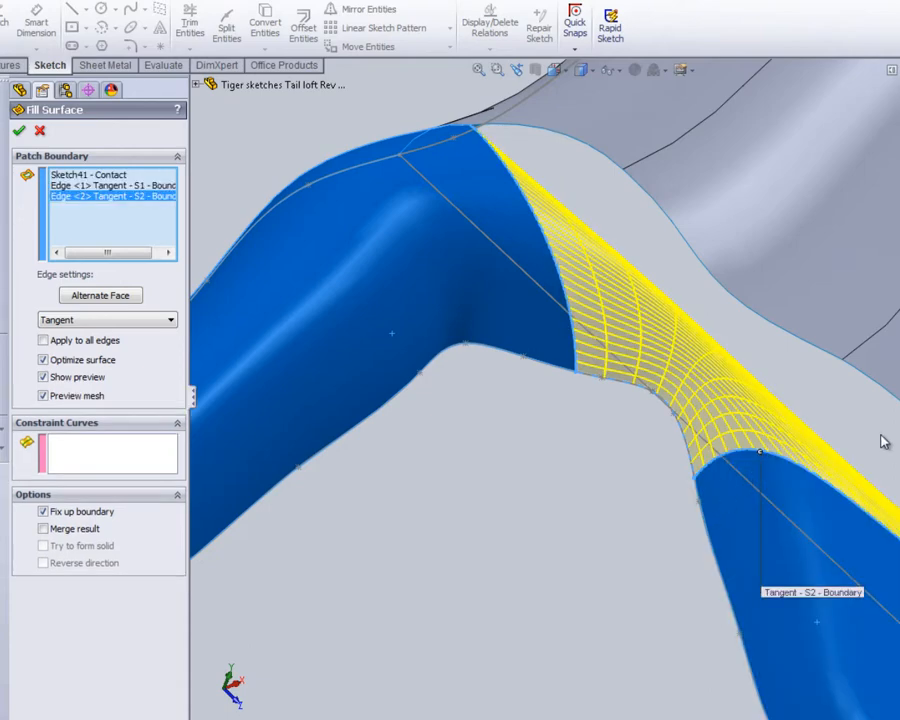
- Check the preview mesh at the tail and leg, add the three trimmed body edges as Tangent boundaries, and create the filled surface
{"action": "scroll", "coordinate": [882, 460], "scroll_direction": "up", "scroll_amount": 3}
{"action": "scroll", "coordinate": [838, 553], "scroll_direction": "down", "scroll_amount": 3}
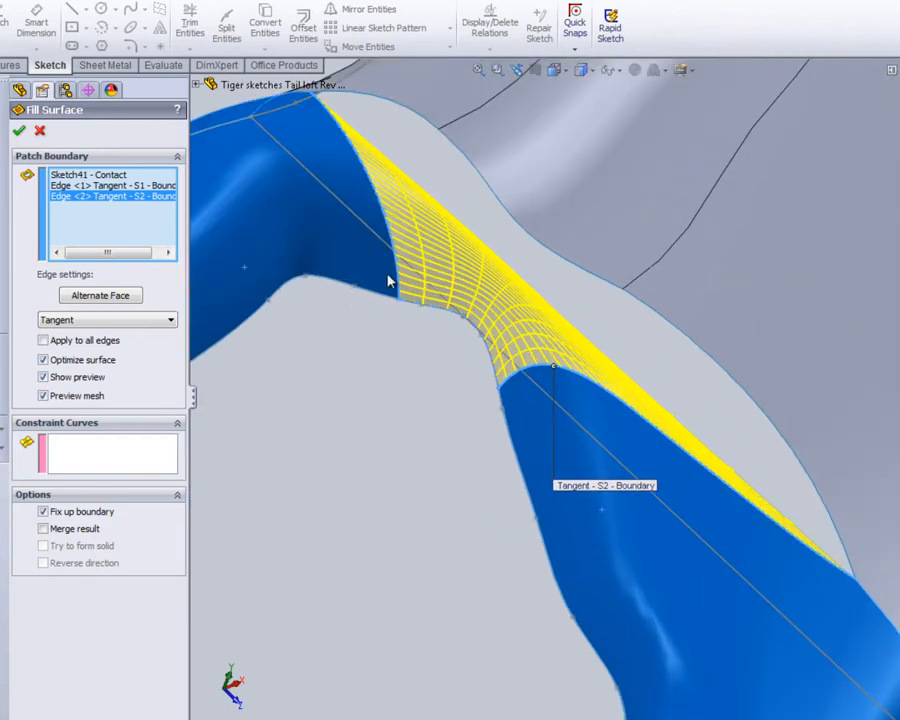
{"action": "scroll", "coordinate": [388, 289], "scroll_direction": "down", "scroll_amount": 6}
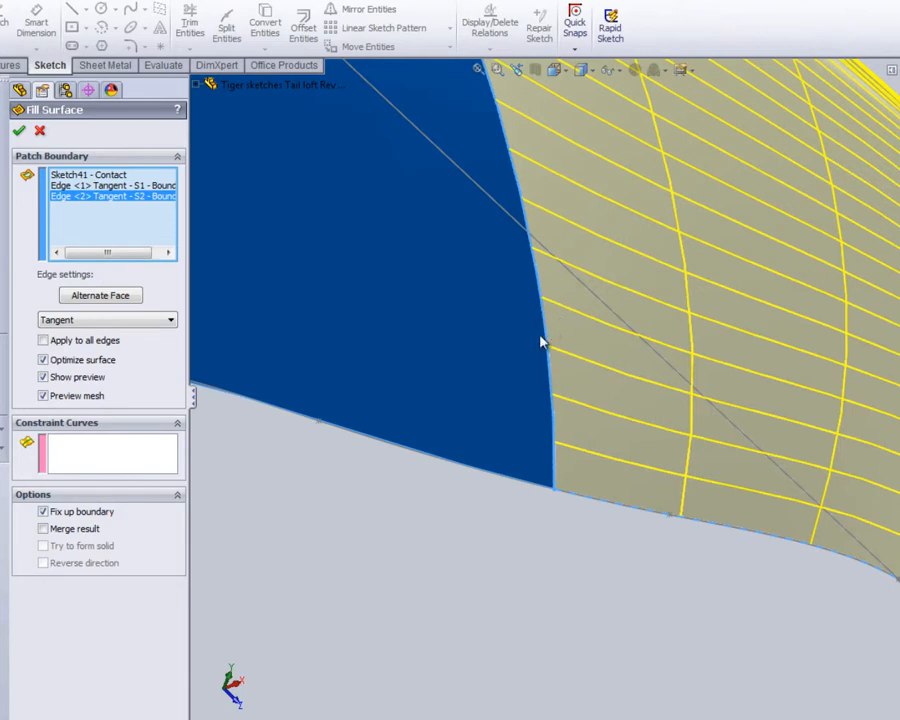
{"action": "scroll", "coordinate": [630, 545], "scroll_direction": "up", "scroll_amount": 4}
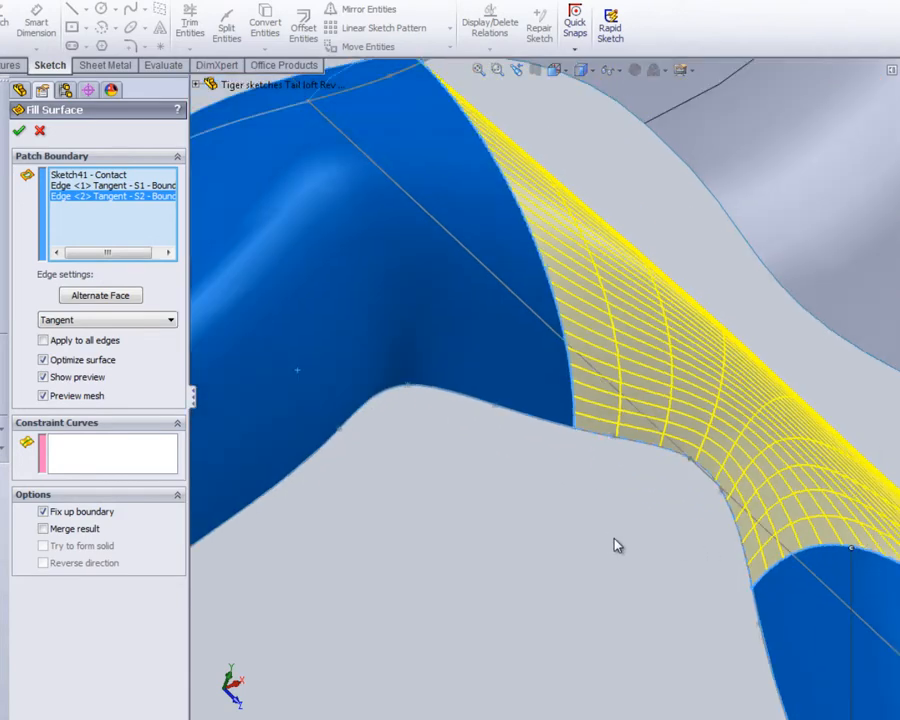
{"action": "scroll", "coordinate": [788, 575], "scroll_direction": "down", "scroll_amount": 3}
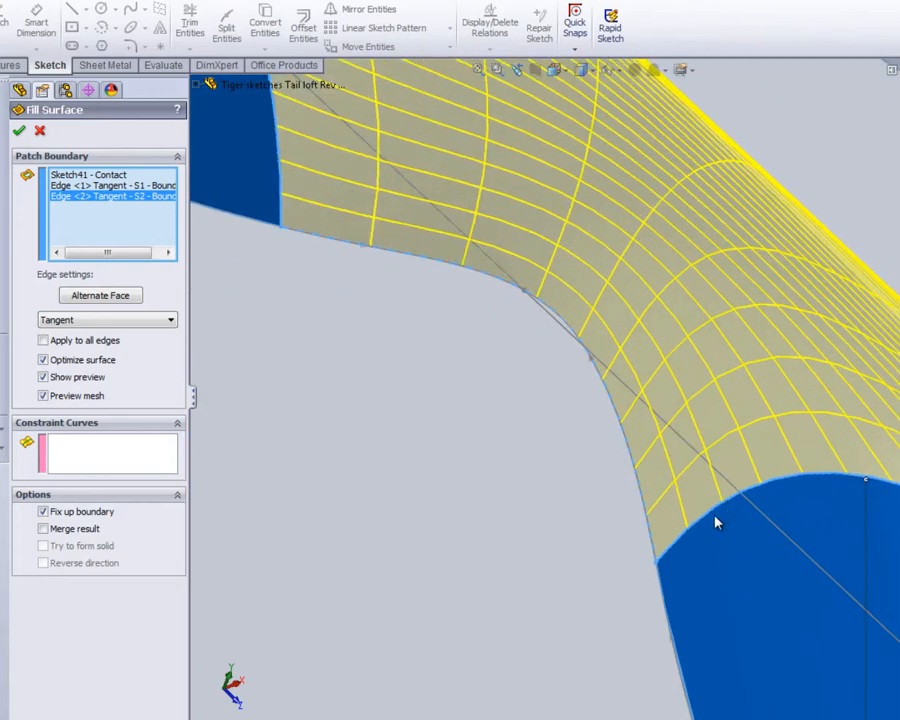
{"action": "scroll", "coordinate": [578, 553], "scroll_direction": "up", "scroll_amount": 5}
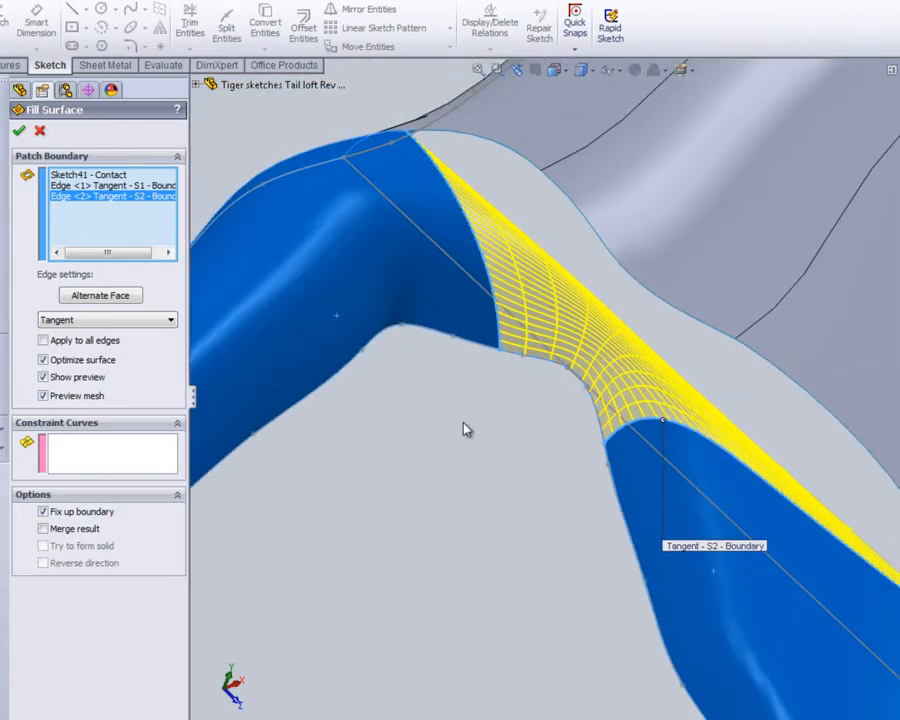
{"action": "left_click", "coordinate": [490, 148]}
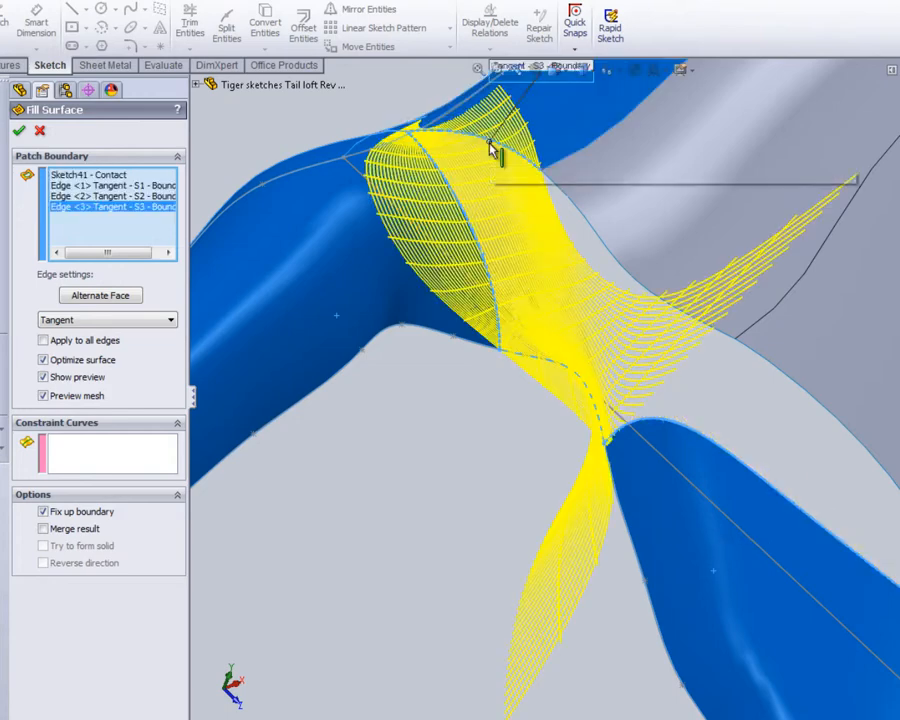
{"action": "left_click", "coordinate": [581, 217]}
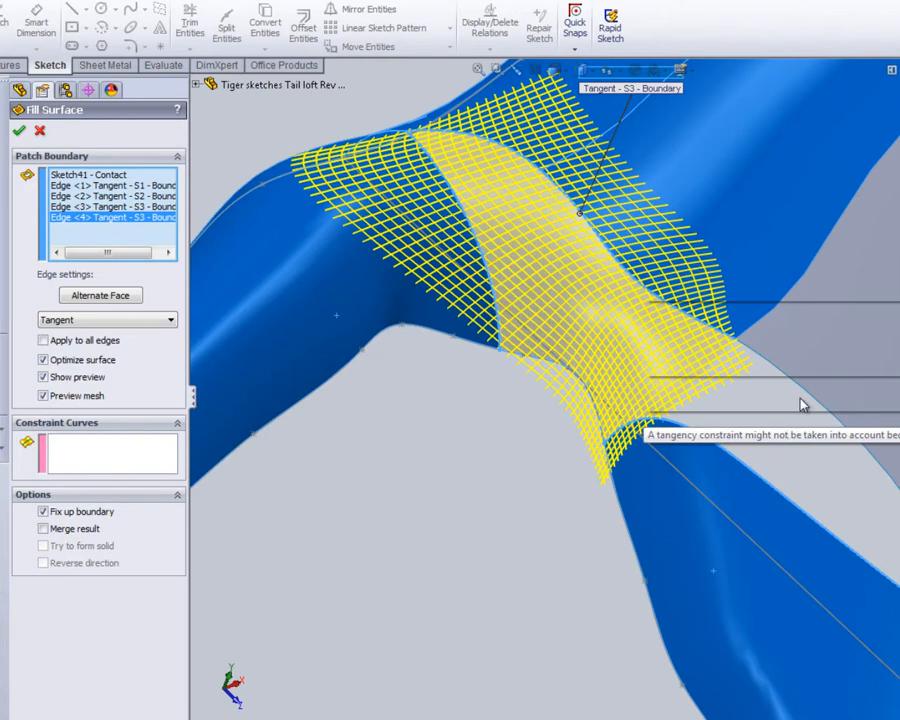
{"action": "left_click", "coordinate": [816, 401]}
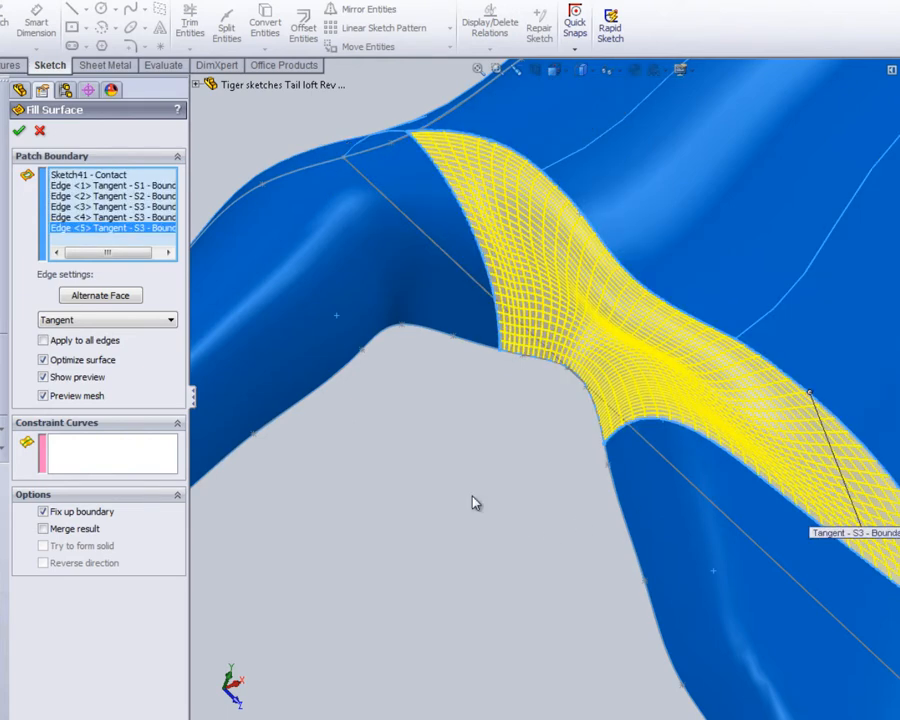
{"action": "scroll", "coordinate": [469, 503], "scroll_direction": "up", "scroll_amount": 2}
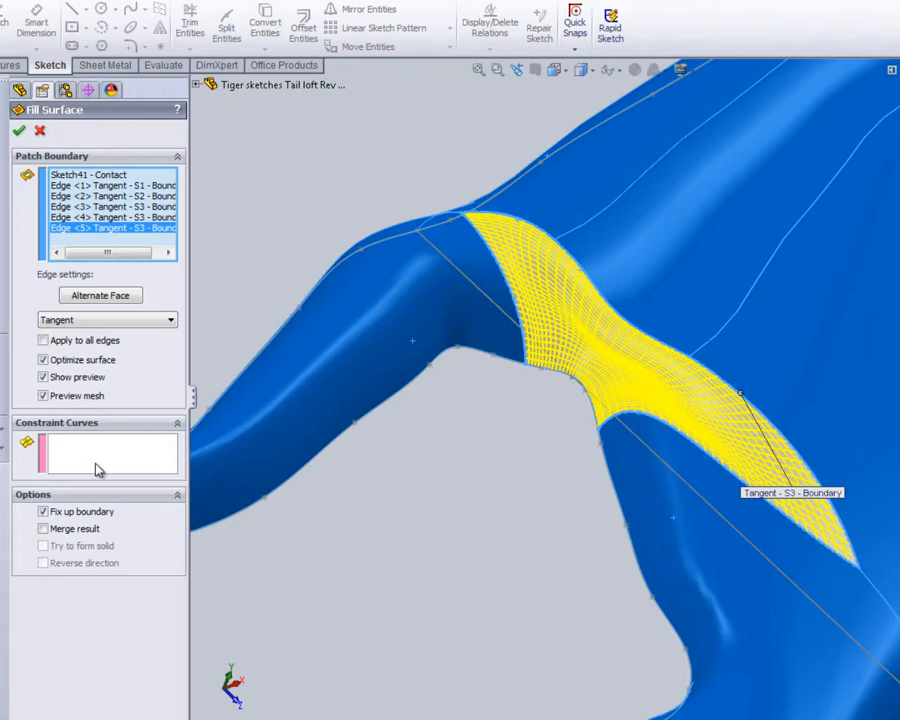
{"action": "left_click", "coordinate": [17, 133]}
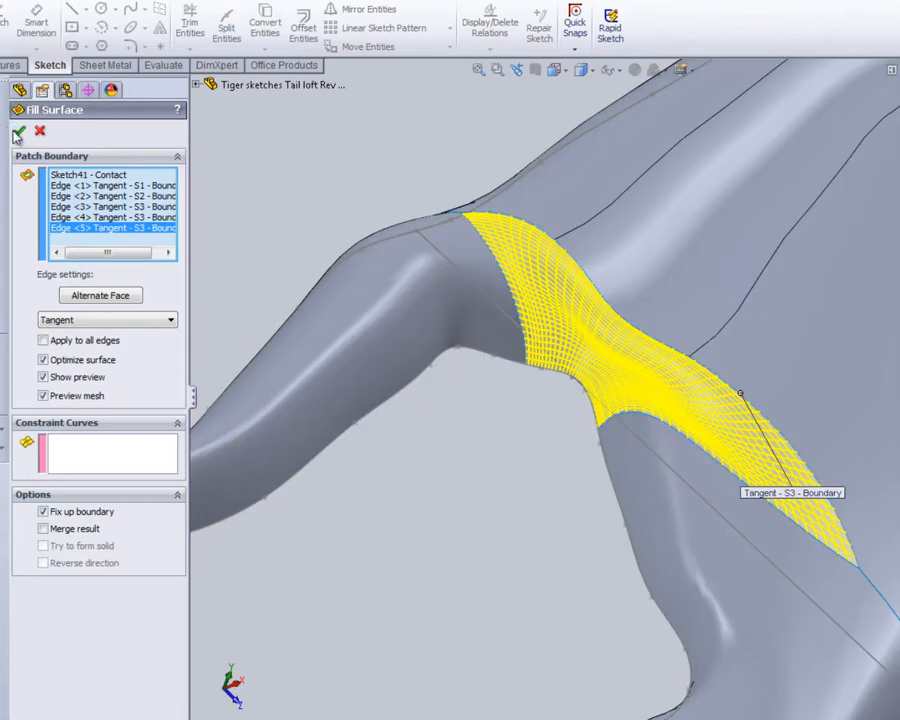
- Inspect the creases in the filled surface, edit its feature to turn off Optimize surface, and apply the change
{"action": "scroll", "coordinate": [438, 556], "scroll_direction": "down", "scroll_amount": 2}
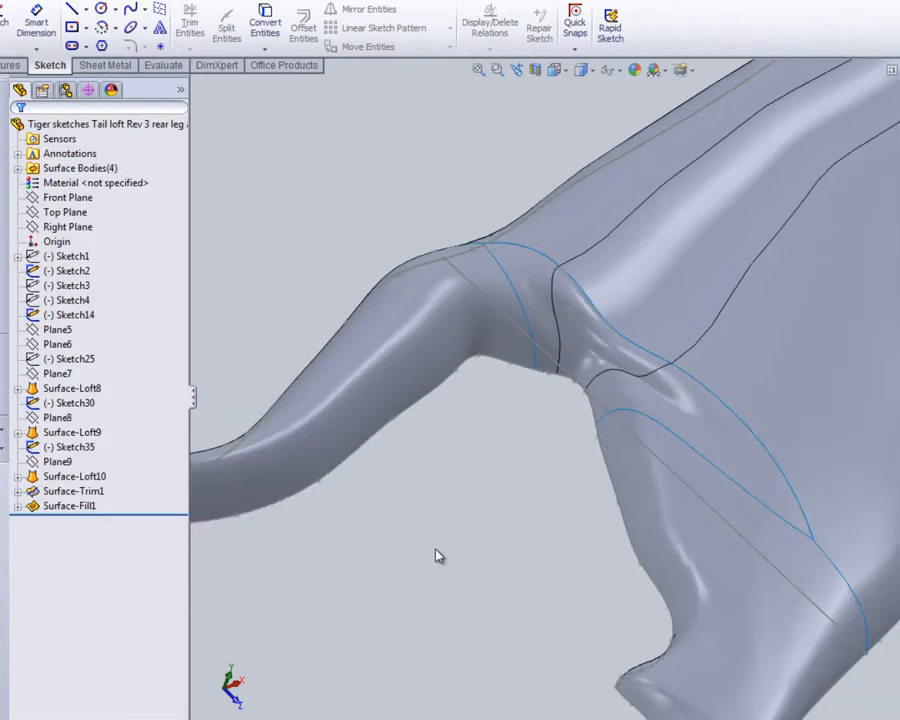
{"action": "mouse_move", "coordinate": [438, 556]}
{"action": "middle_mouse_down"}
{"action": "mouse_move", "coordinate": [452, 477]}
{"action": "mouse_move", "coordinate": [346, 488]}
{"action": "mouse_move", "coordinate": [392, 536]}
{"action": "mouse_move", "coordinate": [412, 528]}
{"action": "mouse_move", "coordinate": [445, 572]}
{"action": "mouse_move", "coordinate": [434, 564]}
{"action": "mouse_move", "coordinate": [480, 540]}
{"action": "mouse_move", "coordinate": [494, 587]}
{"action": "mouse_move", "coordinate": [402, 598]}
{"action": "mouse_move", "coordinate": [360, 585]}
{"action": "mouse_move", "coordinate": [376, 546]}
{"action": "mouse_move", "coordinate": [378, 494]}
{"action": "mouse_move", "coordinate": [323, 534]}
{"action": "mouse_move", "coordinate": [366, 522]}
{"action": "mouse_move", "coordinate": [410, 549]}
{"action": "middle_mouse_up"}
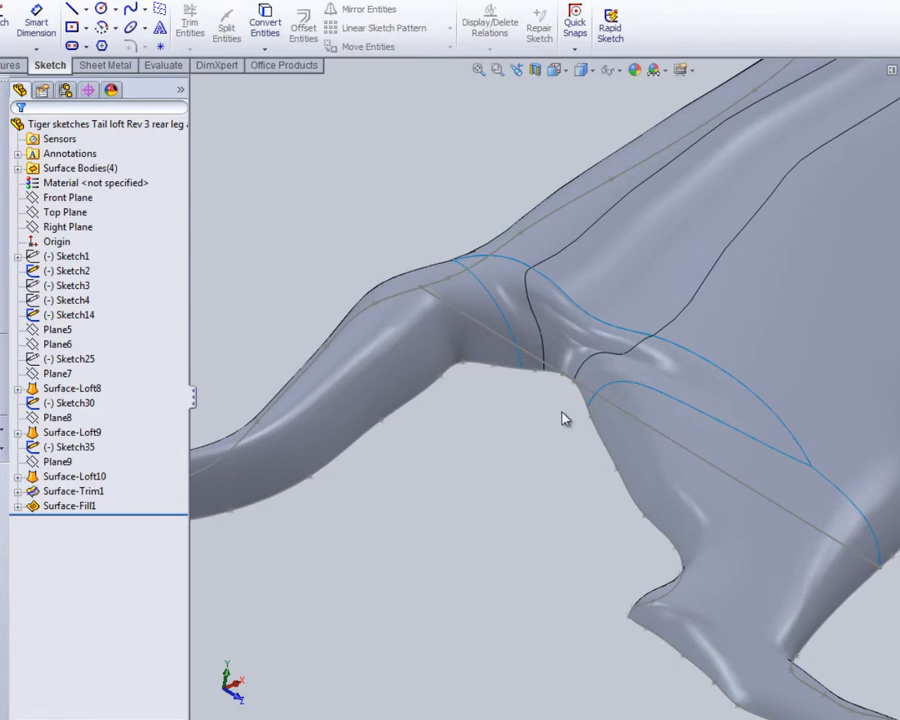
{"action": "scroll", "coordinate": [600, 390], "scroll_direction": "down", "scroll_amount": 5}
{"action": "mouse_move", "coordinate": [446, 516]}
{"action": "middle_mouse_down"}
{"action": "mouse_move", "coordinate": [410, 506]}
{"action": "mouse_move", "coordinate": [397, 539]}
{"action": "middle_mouse_up"}
{"action": "left_click", "coordinate": [88, 507]}
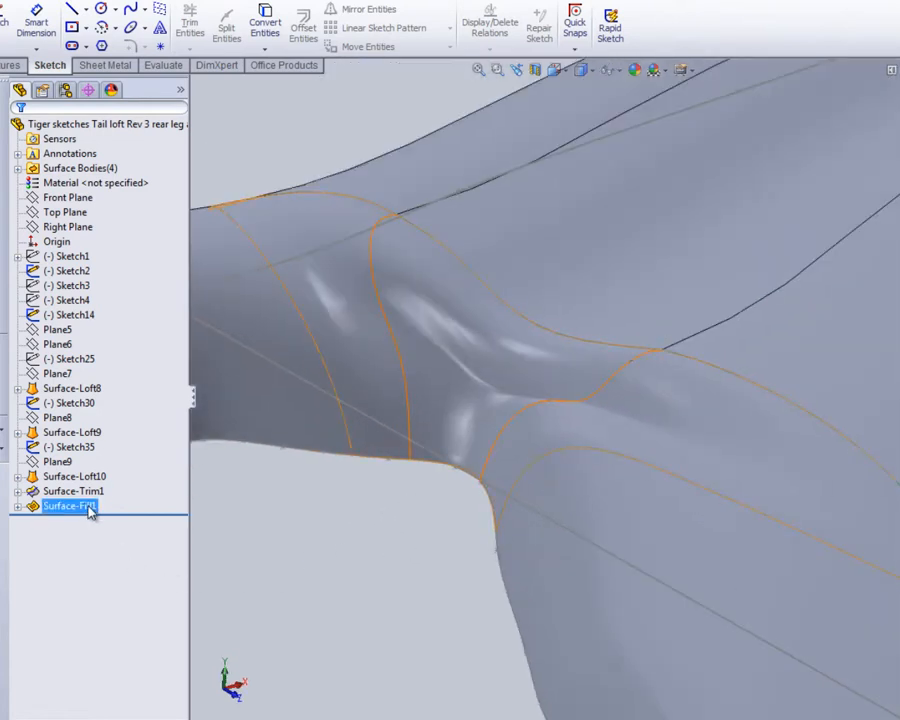
{"action": "left_click", "coordinate": [88, 509]}
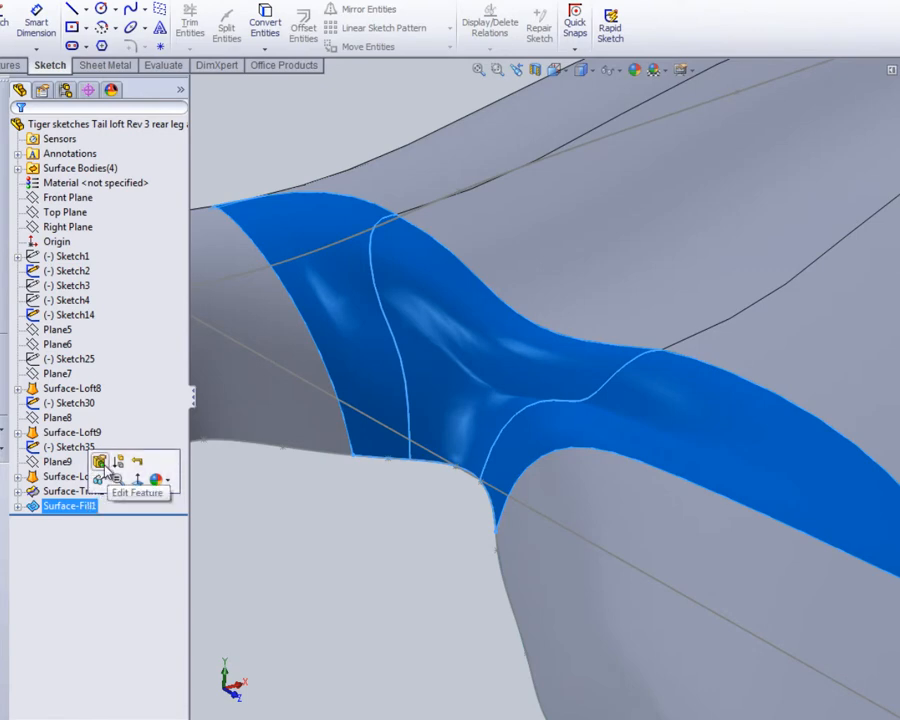
{"action": "left_click", "coordinate": [101, 463]}
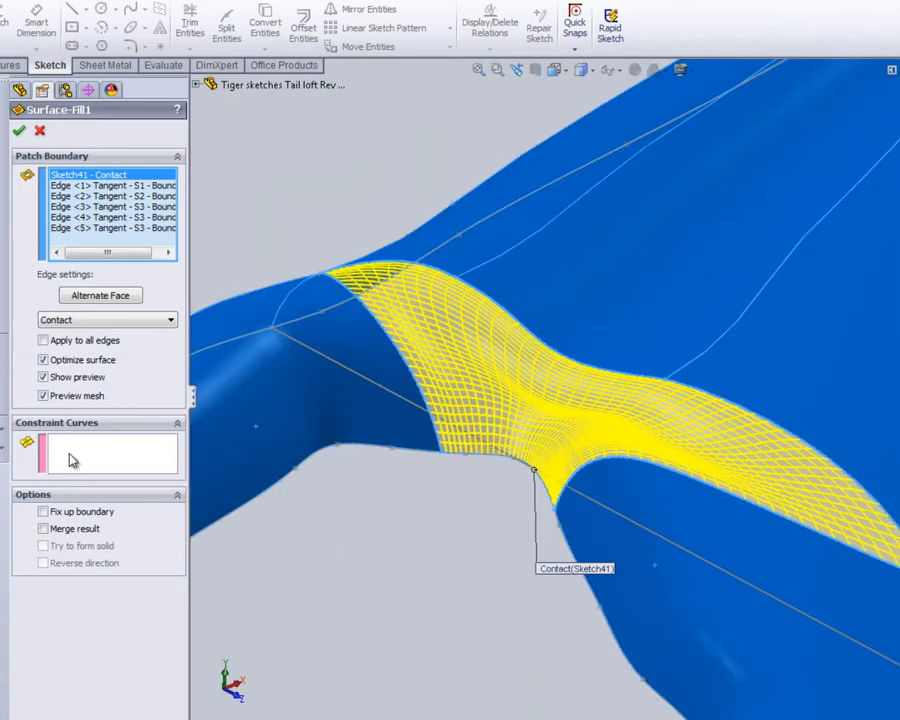
{"action": "left_click", "coordinate": [43, 360]}
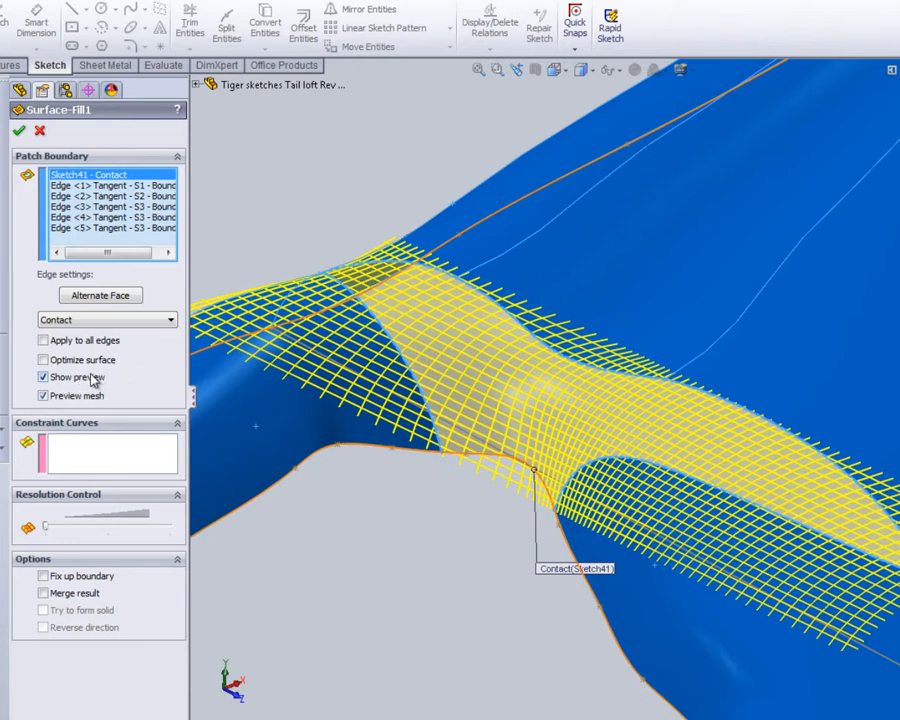
{"action": "left_click", "coordinate": [20, 133]}
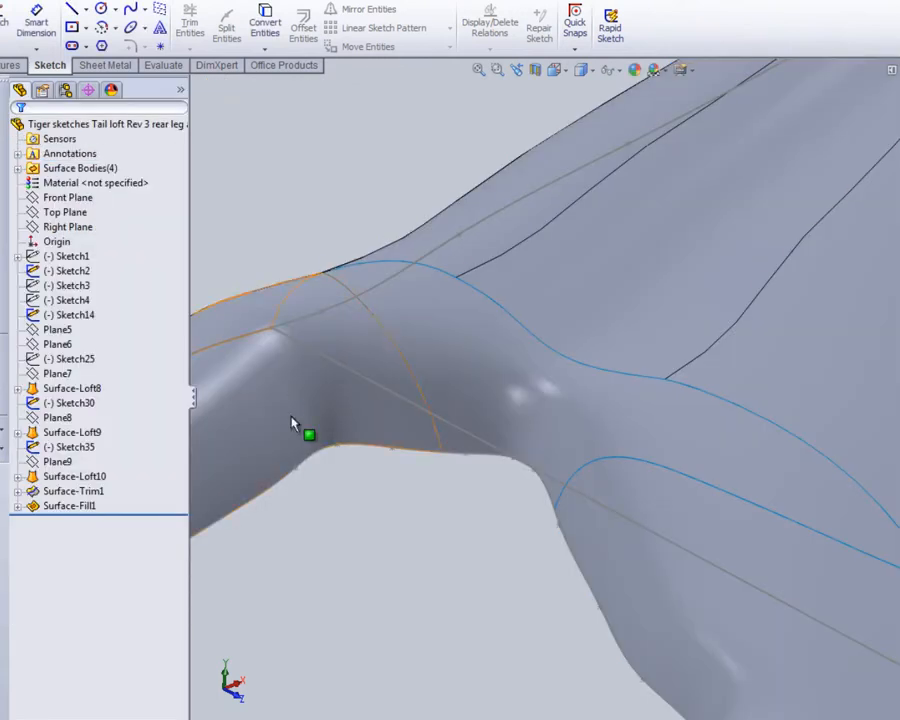
- Inspect the fill between tail, body and rear leg from several angles and save the document
{"action": "middle_click_drag", "start_coordinate": [501, 537], "coordinate": [440, 540]}
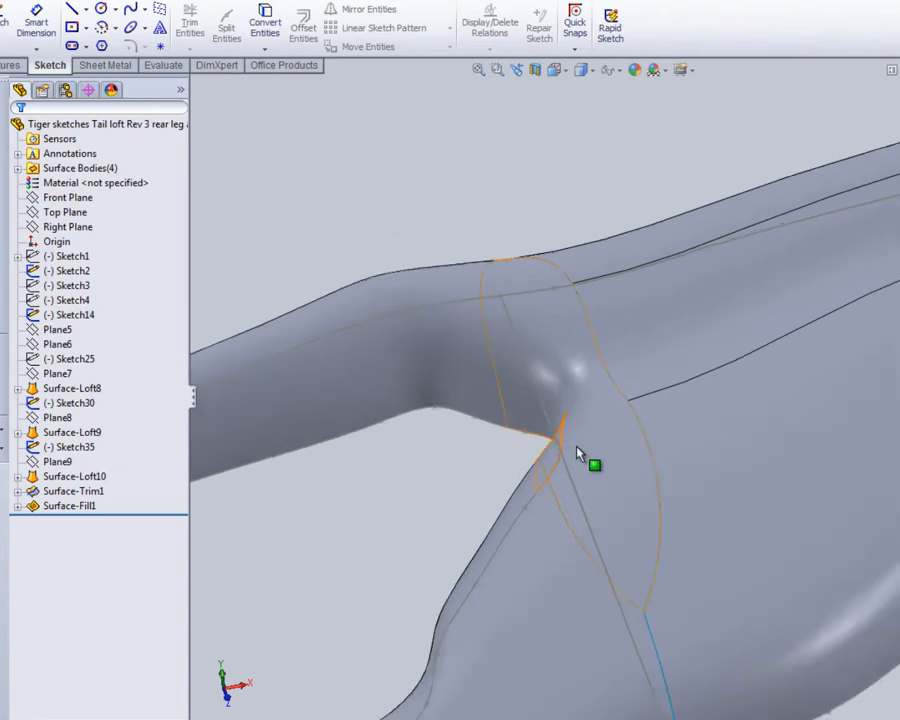
{"action": "middle_click_drag", "start_coordinate": [602, 473], "coordinate": [458, 472]}
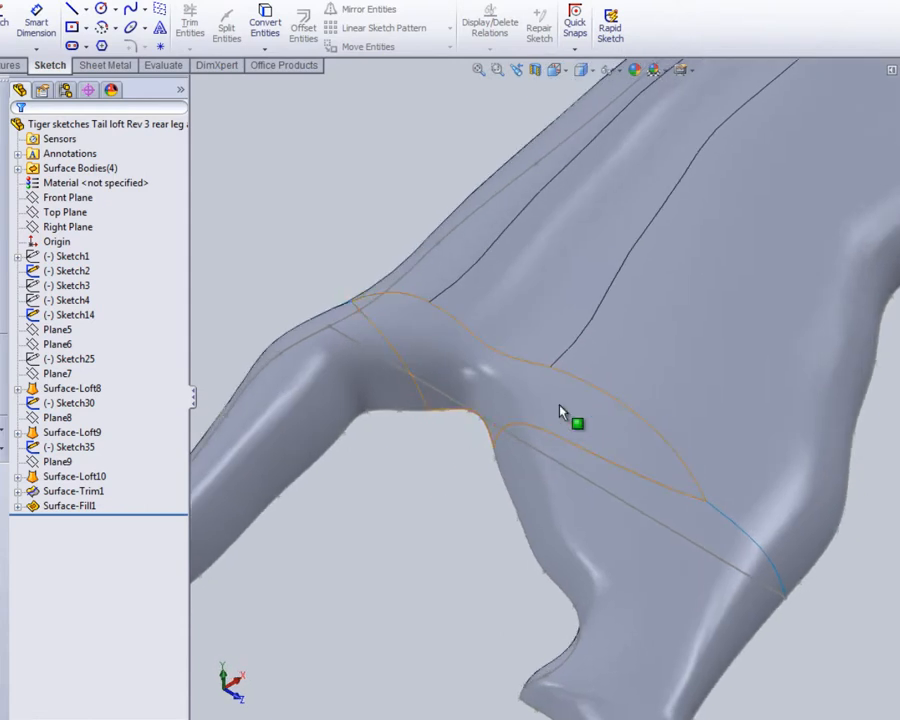
{"action": "scroll", "coordinate": [453, 396], "scroll_direction": "down", "scroll_amount": 3}
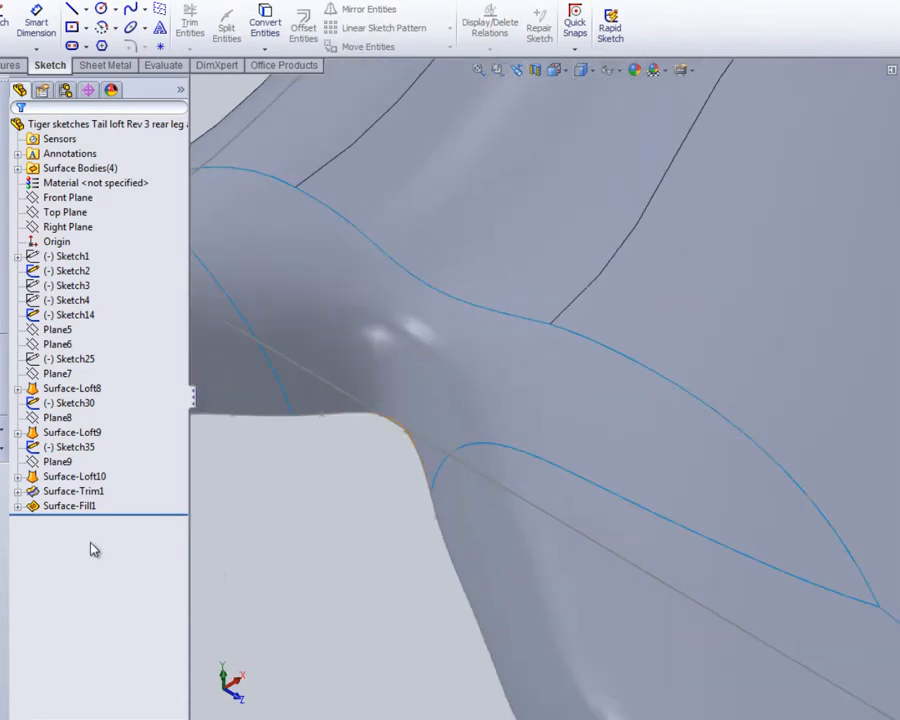
{"action": "middle_click_drag", "start_coordinate": [508, 526], "coordinate": [362, 528]}
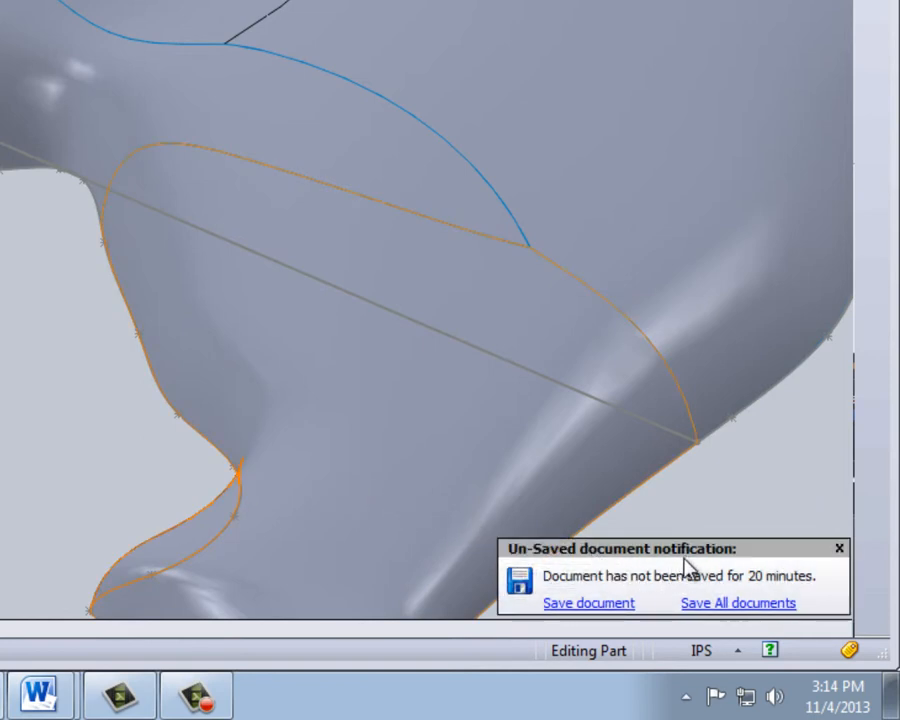
{"action": "left_click", "coordinate": [621, 605]}
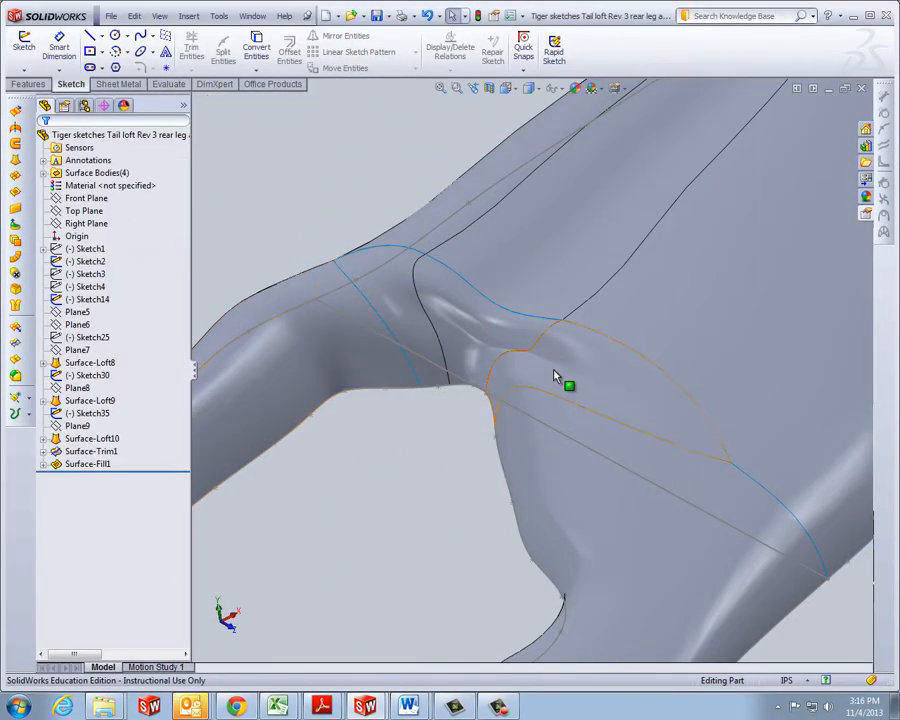
- Edit the filled surface between tail, body and rear leg to turn off Optimize surface, and apply the change
{"action": "scroll", "coordinate": [507, 370], "scroll_direction": "down", "scroll_amount": 2}
{"action": "scroll", "coordinate": [507, 370], "scroll_direction": "up", "scroll_amount": 1}
{"action": "mouse_move", "coordinate": [508, 367]}
{"action": "middle_mouse_down"}
{"action": "mouse_move", "coordinate": [462, 388]}
{"action": "mouse_move", "coordinate": [478, 383]}
{"action": "mouse_move", "coordinate": [522, 404]}
{"action": "mouse_move", "coordinate": [538, 390]}
{"action": "mouse_move", "coordinate": [486, 342]}
{"action": "mouse_move", "coordinate": [506, 338]}
{"action": "mouse_move", "coordinate": [512, 362]}
{"action": "middle_mouse_up"}
{"action": "left_click", "coordinate": [87, 465]}
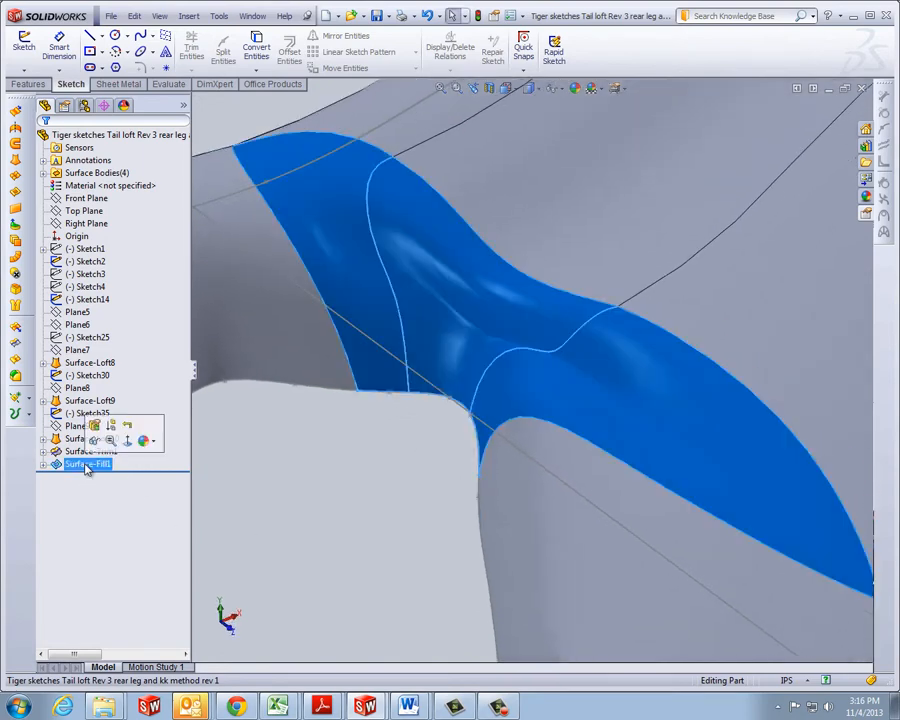
{"action": "left_click", "coordinate": [94, 441]}
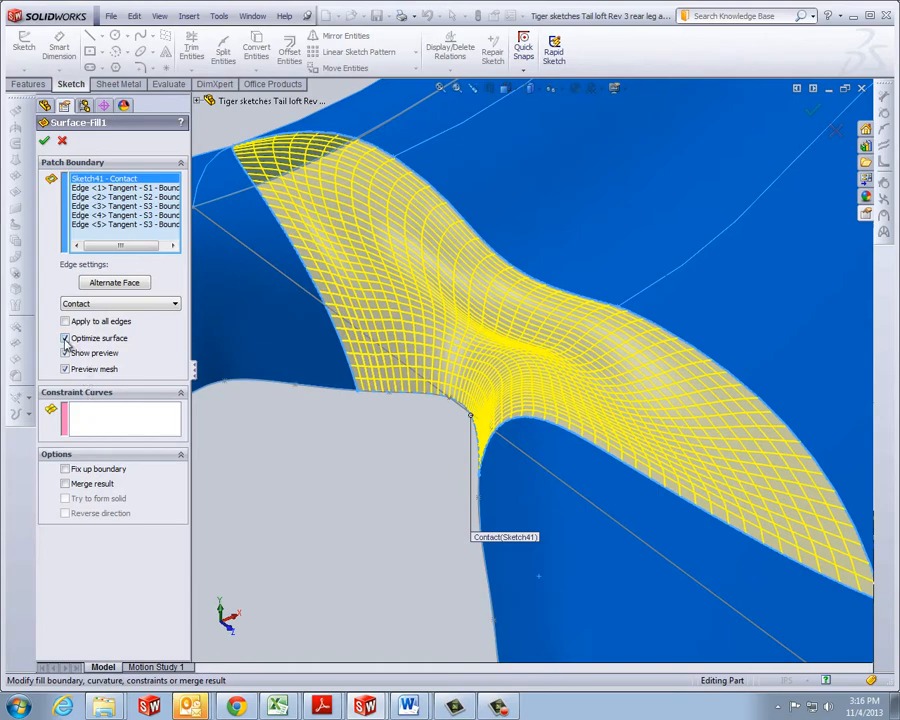
{"action": "left_click", "coordinate": [65, 339]}
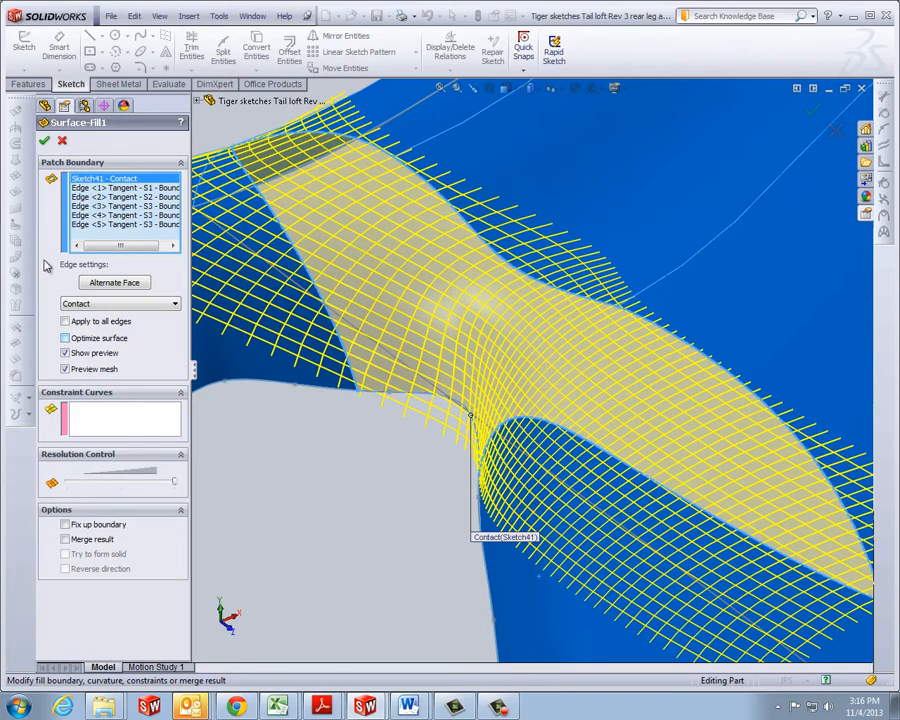
{"action": "left_click", "coordinate": [44, 141]}
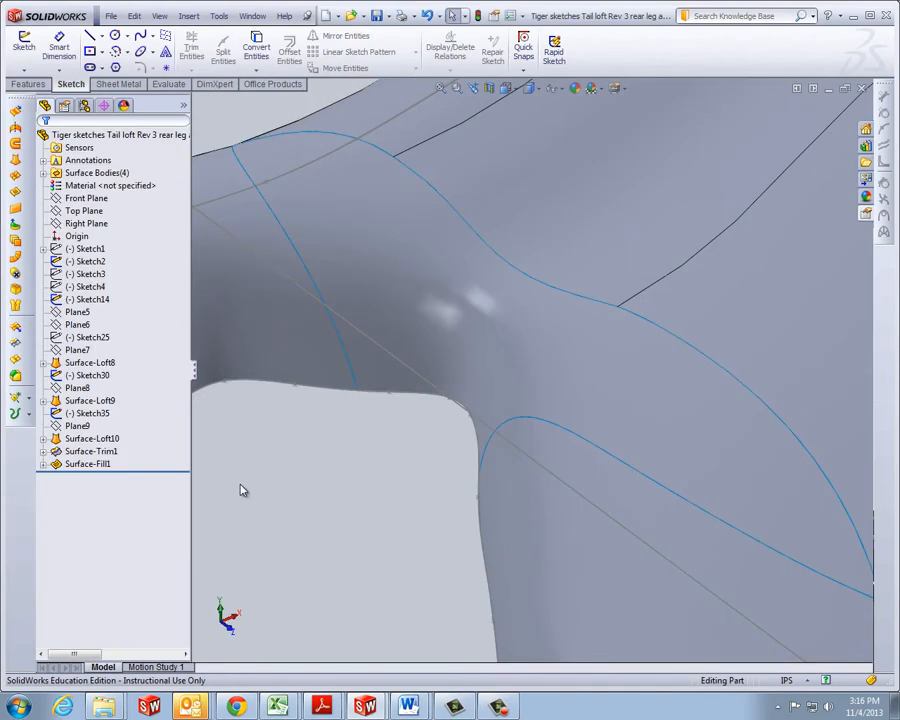
{"action": "middle_click_drag", "start_coordinate": [307, 524], "coordinate": [321, 526]}
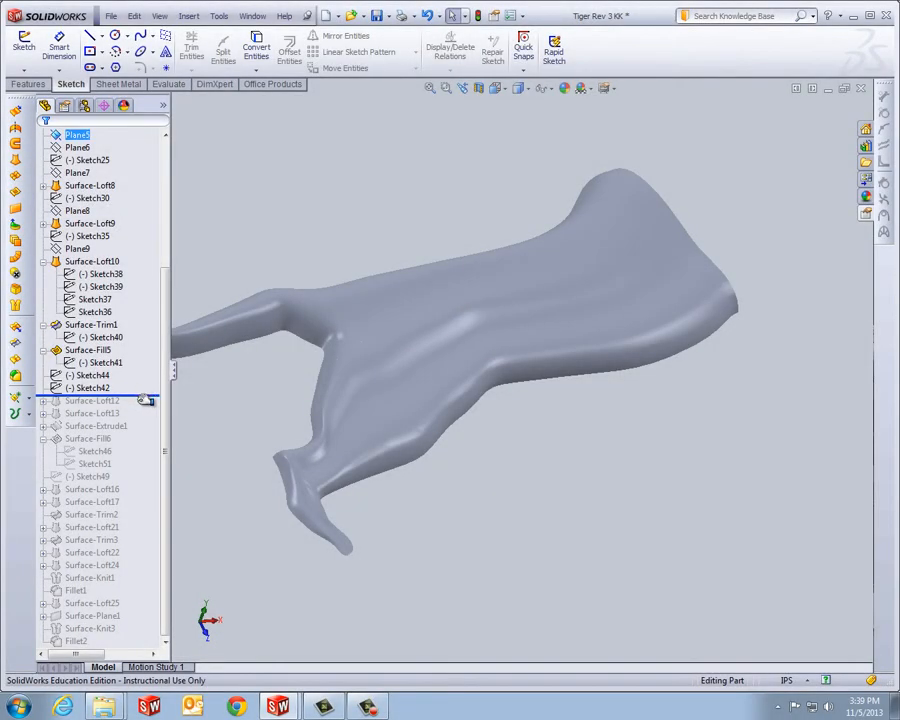
- Roll the feature history of Tiger Rev 3 KK forward past Surface-Loft12 and Surface-Loft13, checking the lofts at the body's open end
{"action": "left_click_drag", "start_coordinate": [143, 407], "coordinate": [144, 410]}
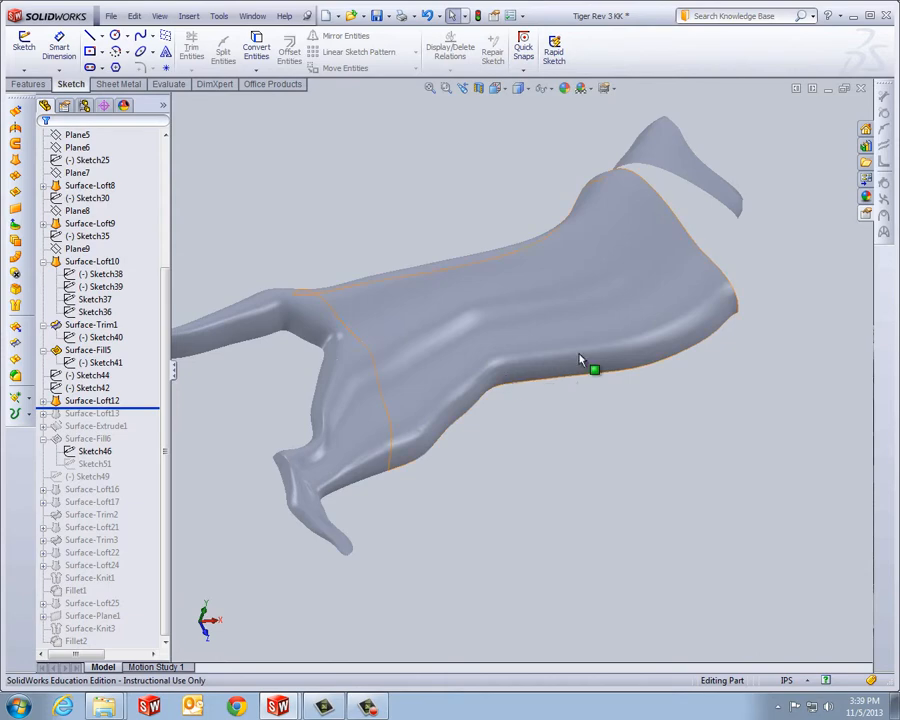
{"action": "scroll", "coordinate": [649, 290], "scroll_direction": "down", "scroll_amount": 5}
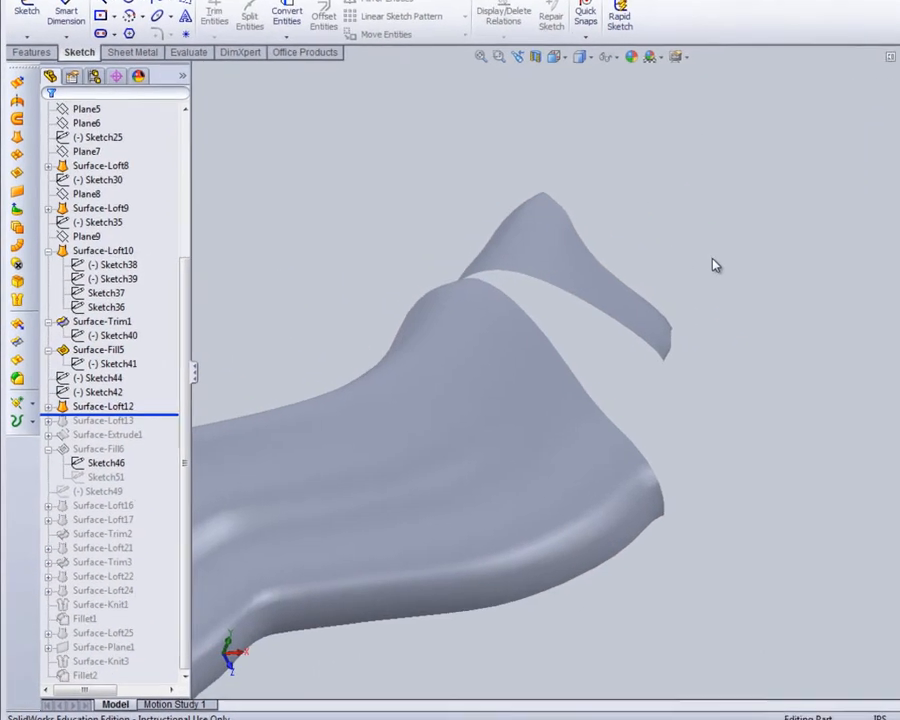
{"action": "scroll", "coordinate": [716, 265], "scroll_direction": "down", "scroll_amount": 2}
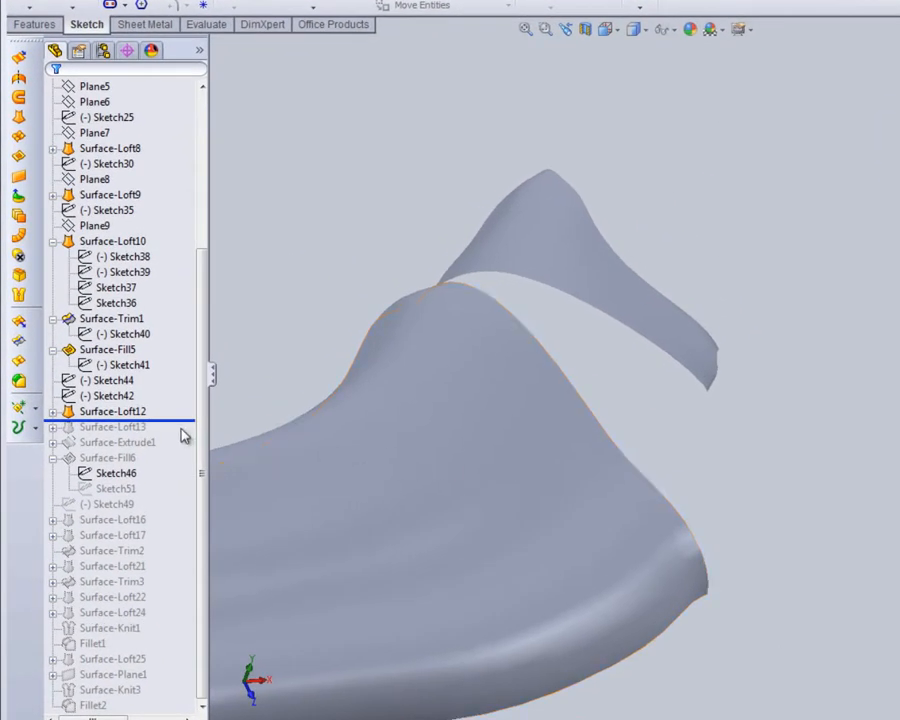
{"action": "left_click_drag", "start_coordinate": [191, 420], "coordinate": [180, 436]}
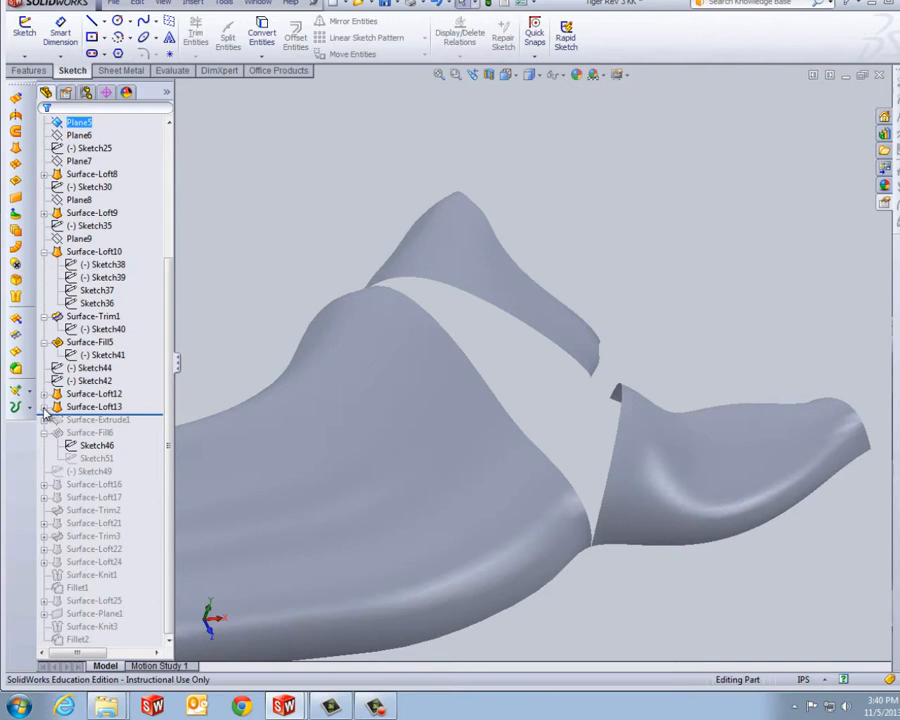
- Examine the 3D sketches behind Surface-Loft13 around the front leg, and roll the feature history forward past Surface-Extrude1
{"action": "left_click", "coordinate": [44, 408]}
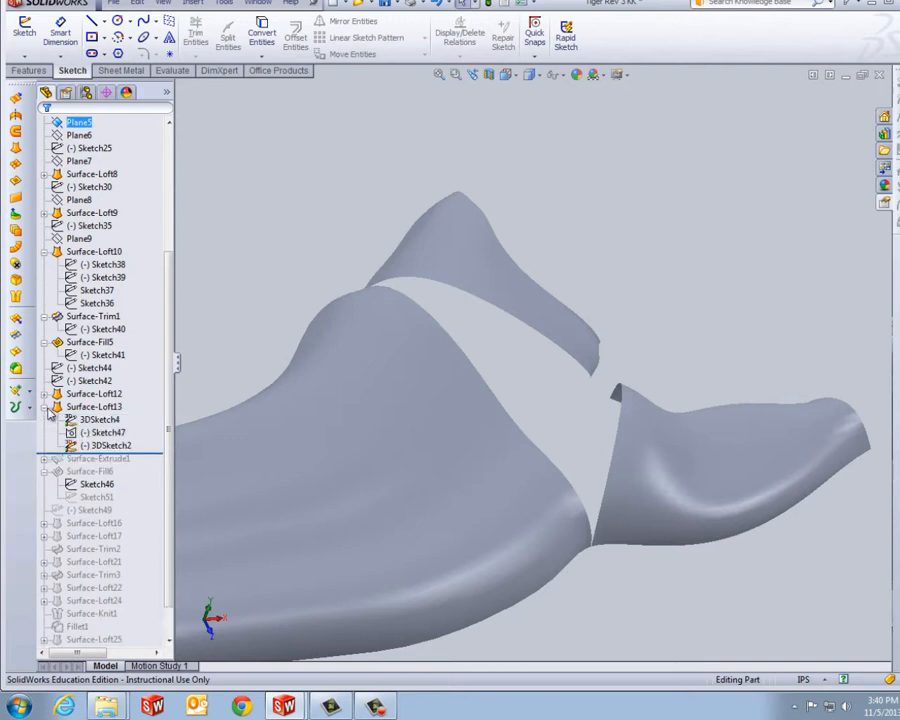
{"action": "left_click", "coordinate": [100, 420]}
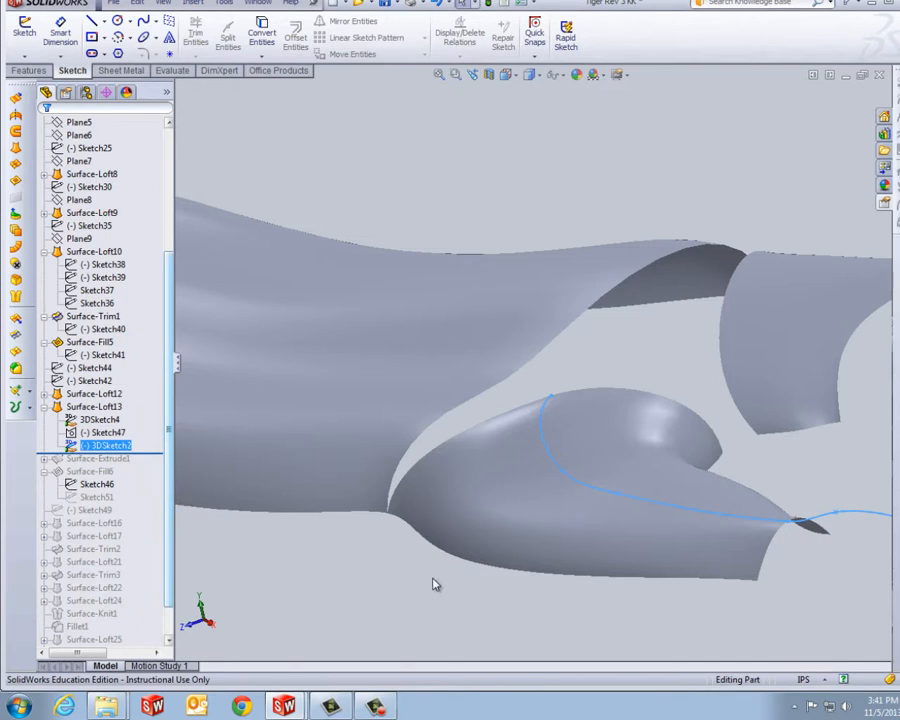
{"action": "middle_click_drag", "start_coordinate": [433, 579], "coordinate": [425, 585]}
{"action": "middle_click_drag", "start_coordinate": [437, 584], "coordinate": [458, 613]}
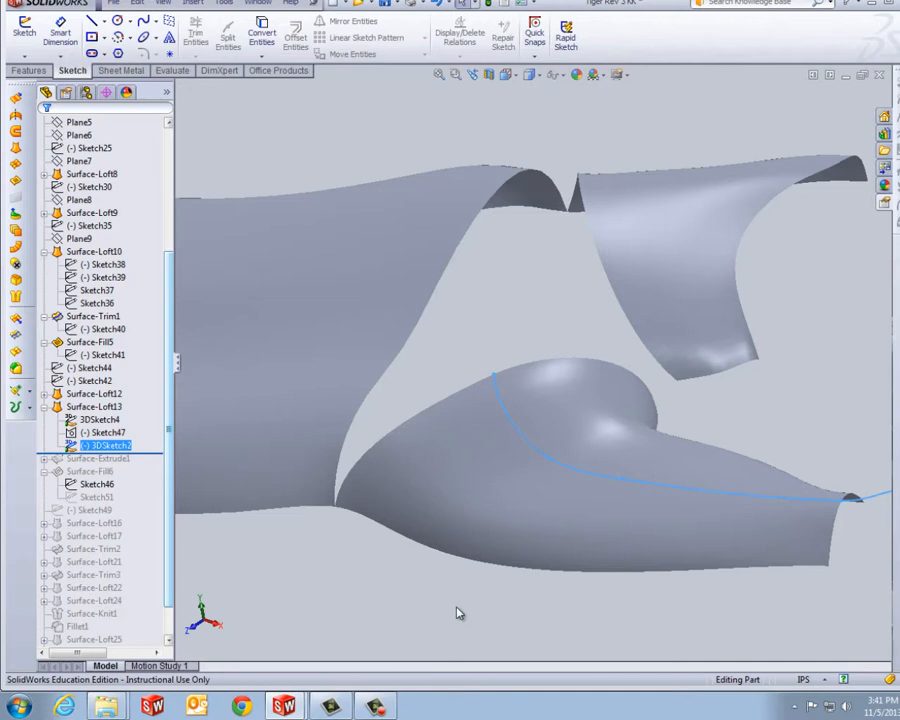
{"action": "left_click_drag", "start_coordinate": [100, 455], "coordinate": [100, 466]}
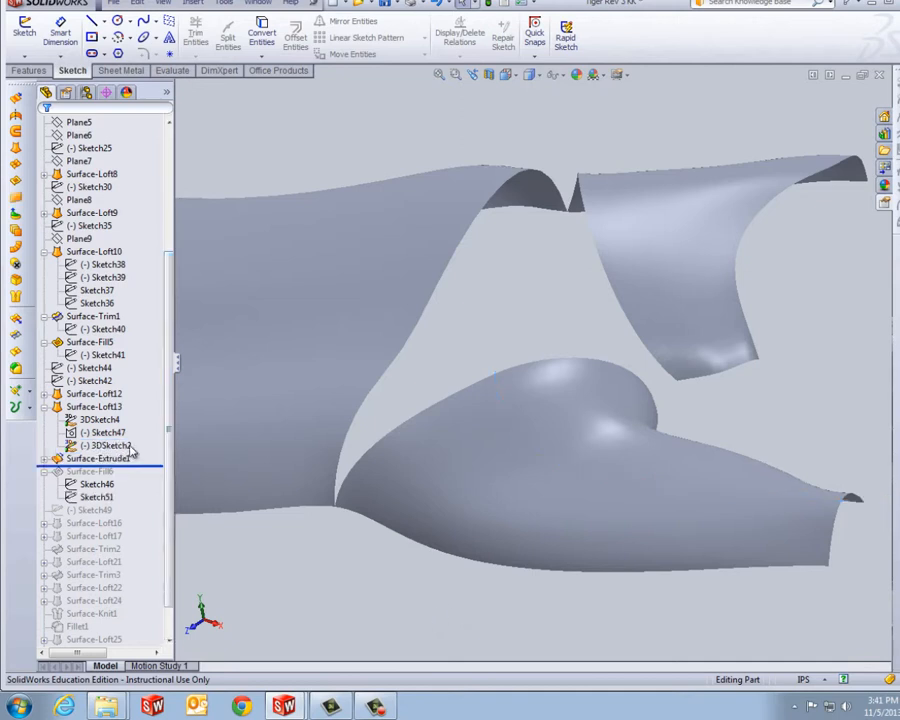
- Open the definition of Surface-Loft13 and examine its two open-group profiles at both ends of the front leg
{"action": "left_click", "coordinate": [108, 423]}
{"action": "left_click", "coordinate": [110, 409]}
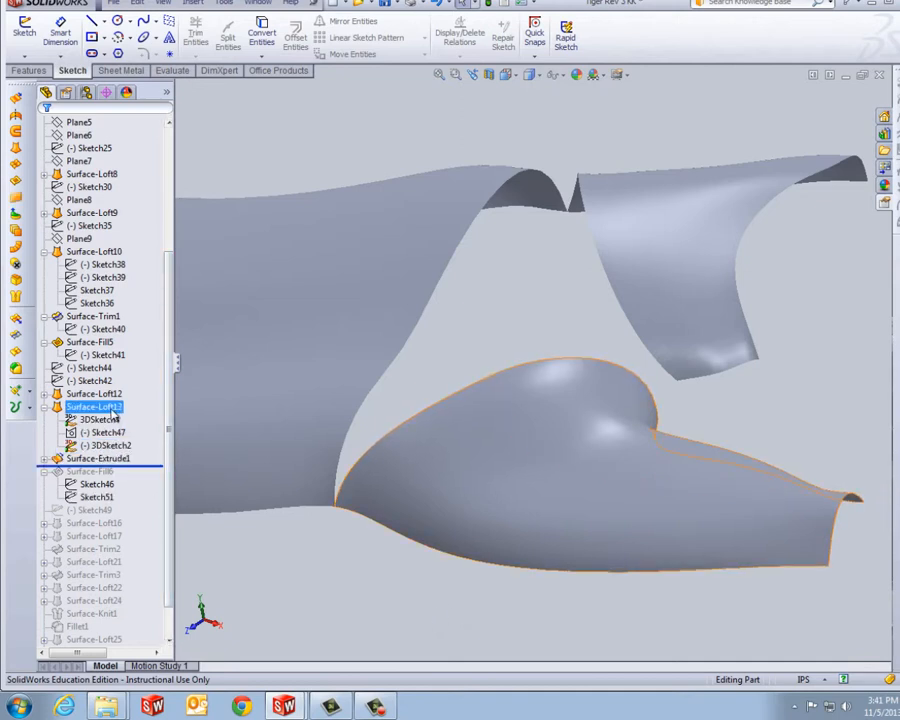
{"action": "left_click", "coordinate": [110, 410]}
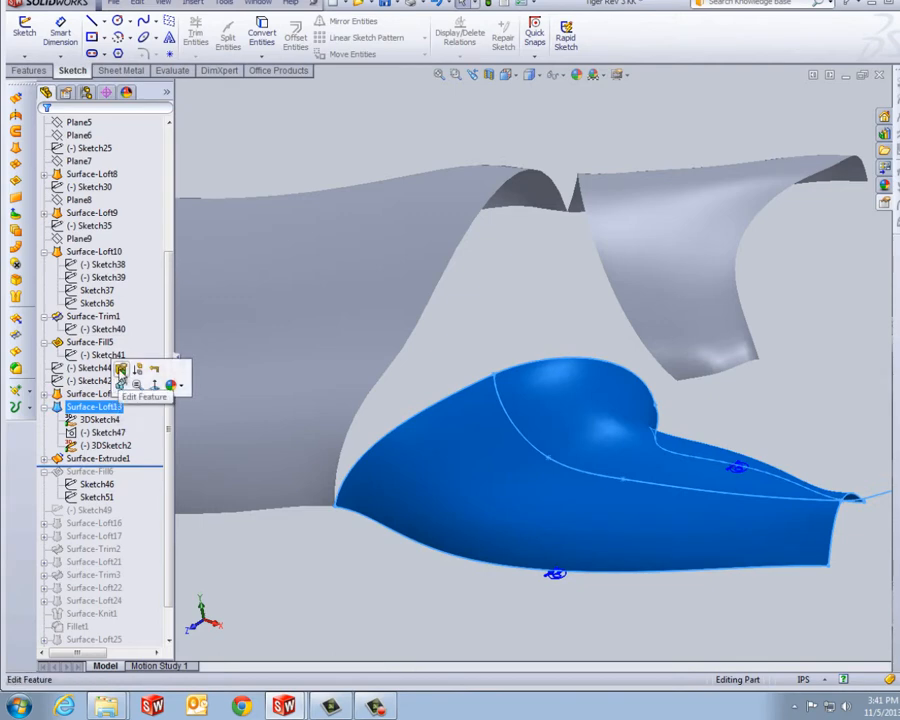
{"action": "left_click", "coordinate": [120, 369]}
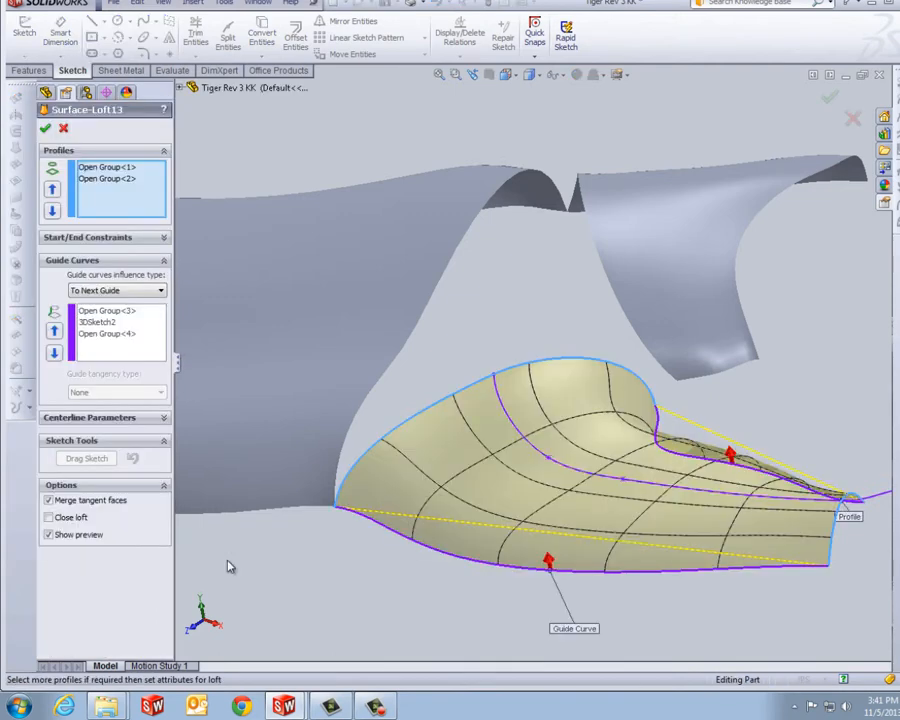
{"action": "left_click", "coordinate": [116, 168]}
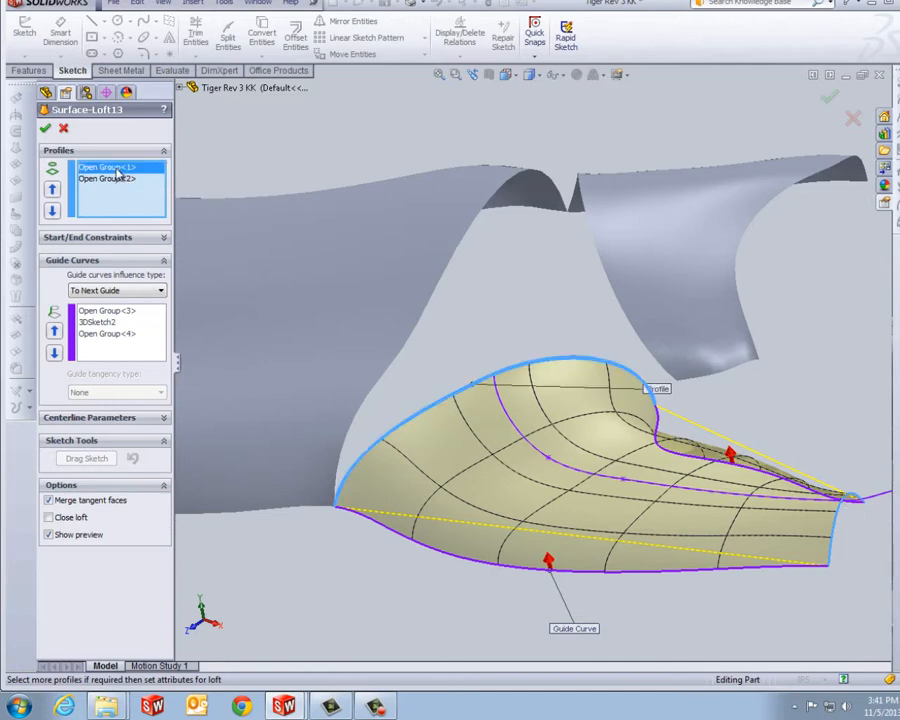
{"action": "left_click", "coordinate": [117, 180]}
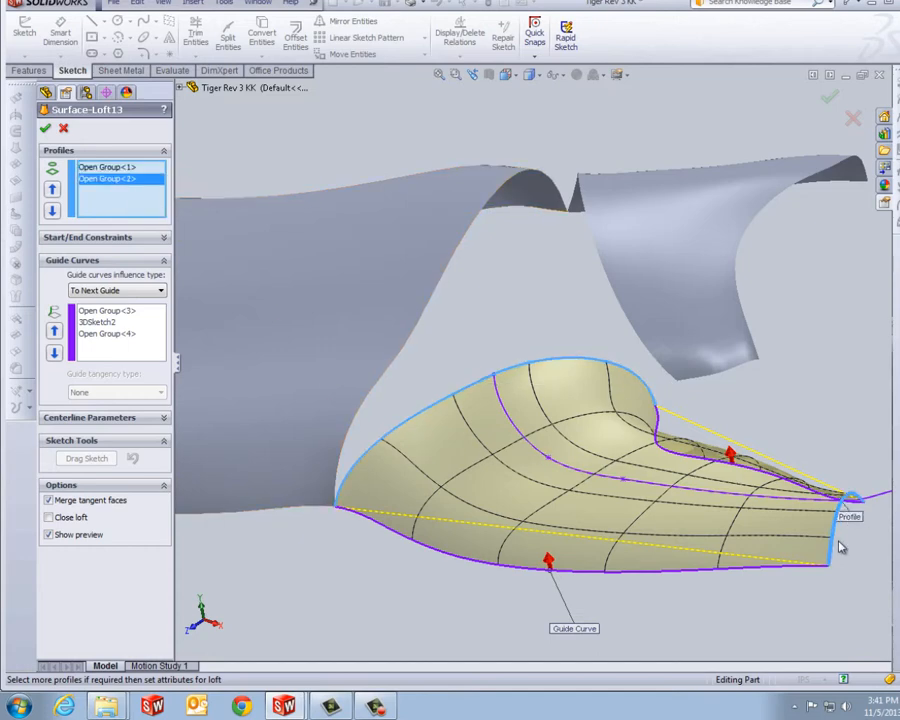
{"action": "scroll", "coordinate": [866, 565], "scroll_direction": "down", "scroll_amount": 6}
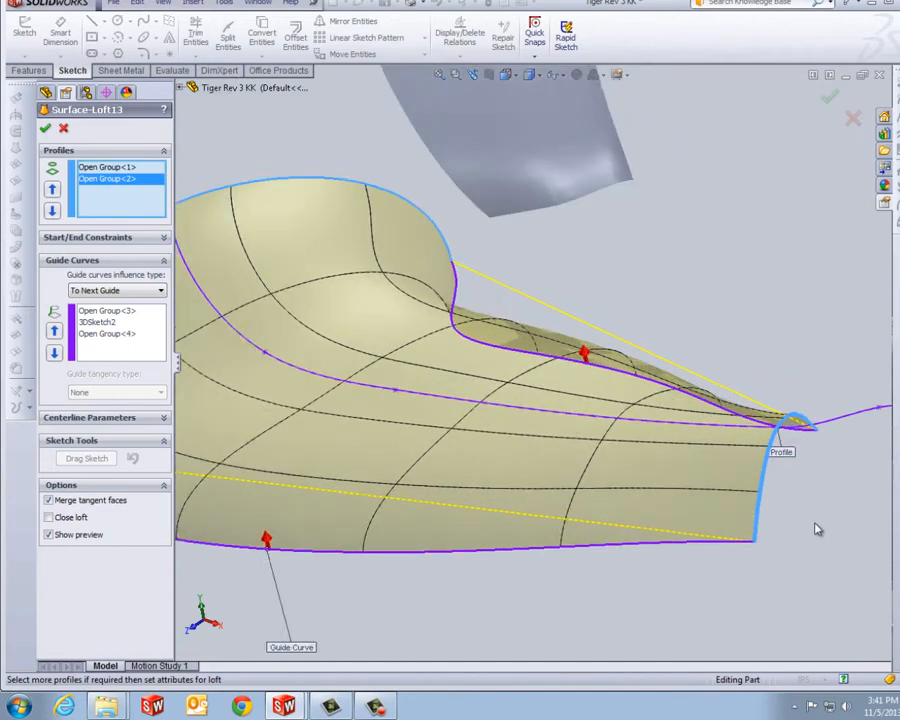
{"action": "scroll", "coordinate": [817, 529], "scroll_direction": "up", "scroll_amount": 6}
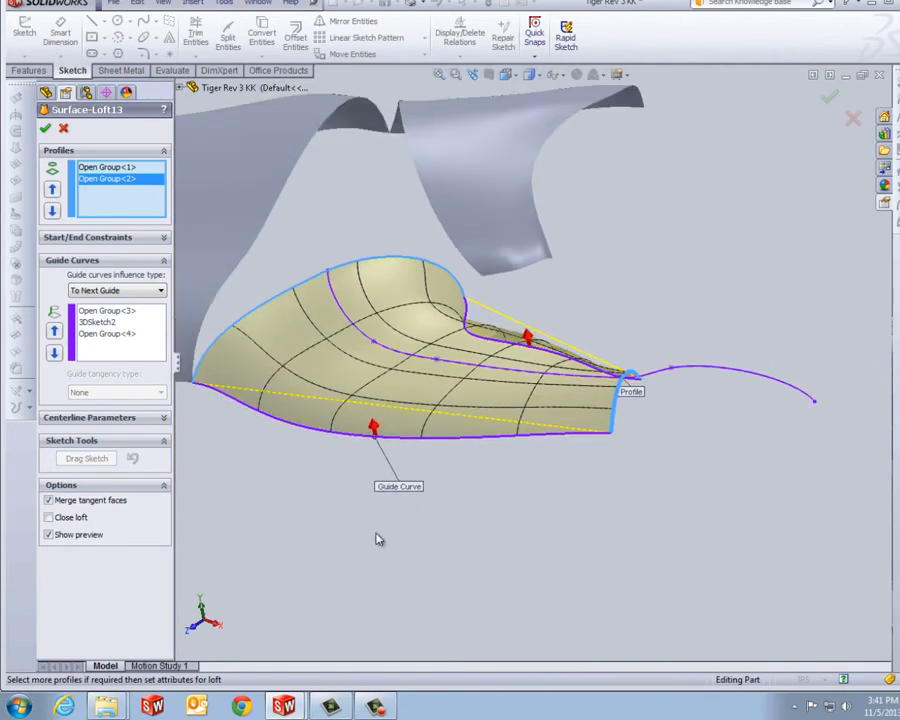
{"action": "scroll", "coordinate": [230, 457], "scroll_direction": "down", "scroll_amount": 2}
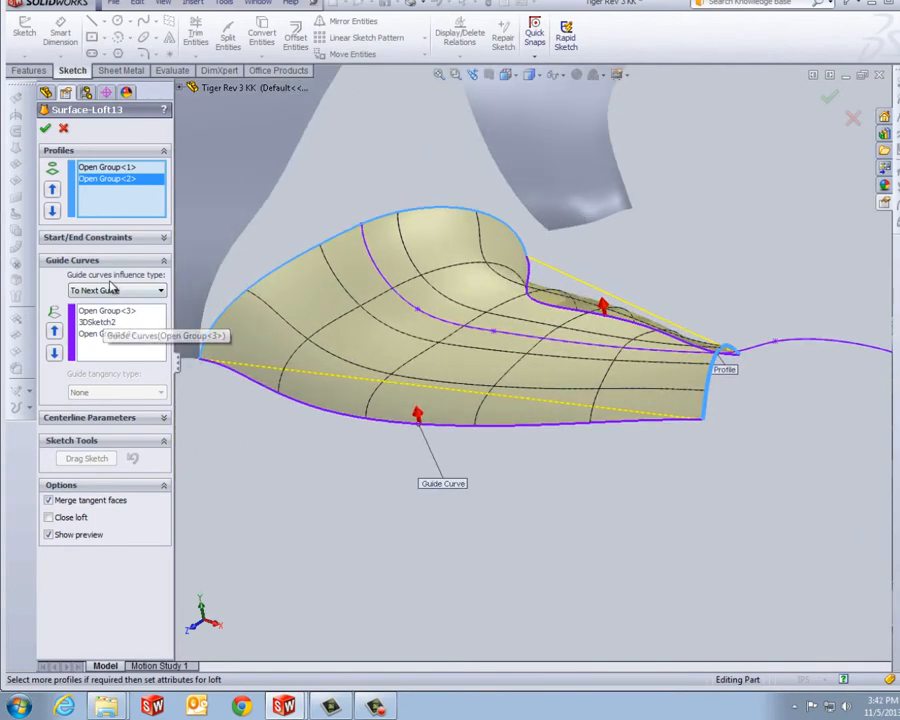
- Examine the front leg loft's guide curves Open Group<3>, 3DSketch2 and Open Group<4>, and close its definition
{"action": "left_click", "coordinate": [115, 312]}
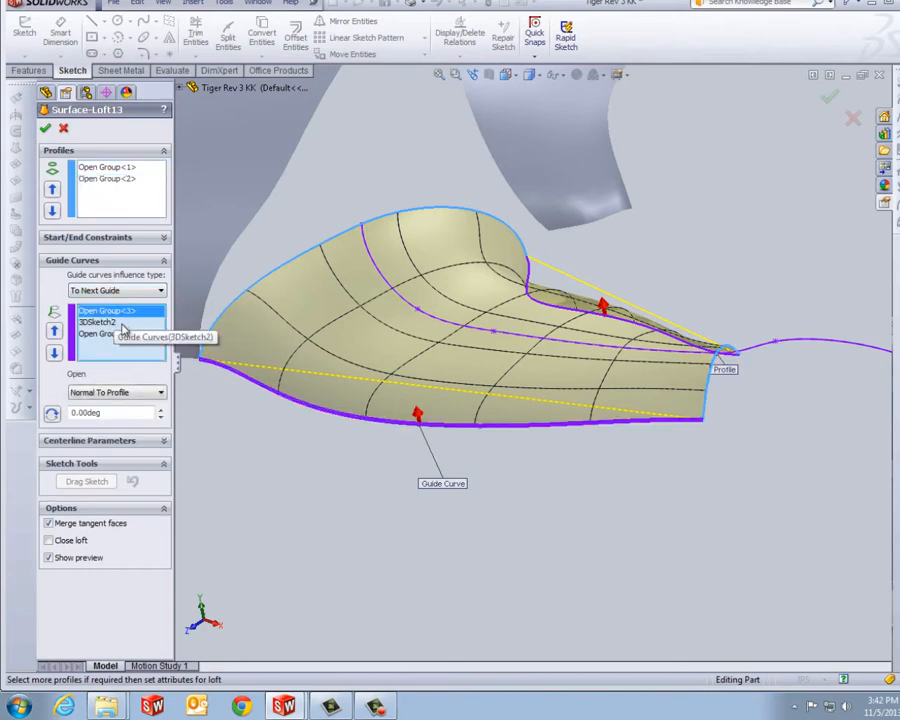
{"action": "left_click", "coordinate": [102, 323]}
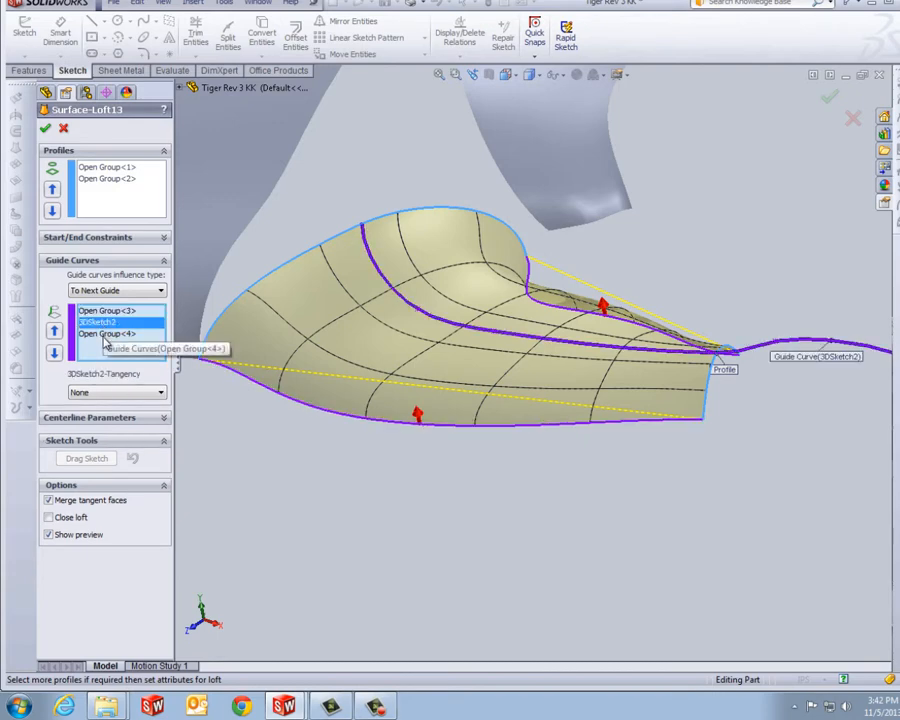
{"action": "left_click", "coordinate": [104, 338]}
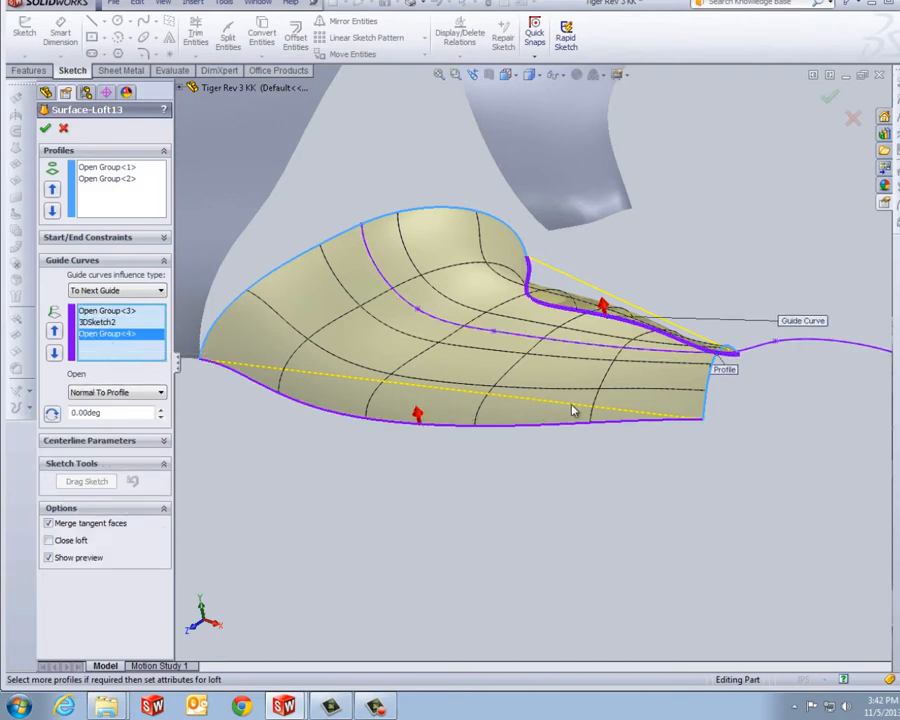
{"action": "scroll", "coordinate": [656, 325], "scroll_direction": "down", "scroll_amount": 1}
{"action": "scroll", "coordinate": [648, 326], "scroll_direction": "down", "scroll_amount": 1}
{"action": "scroll", "coordinate": [544, 342], "scroll_direction": "down", "scroll_amount": 1}
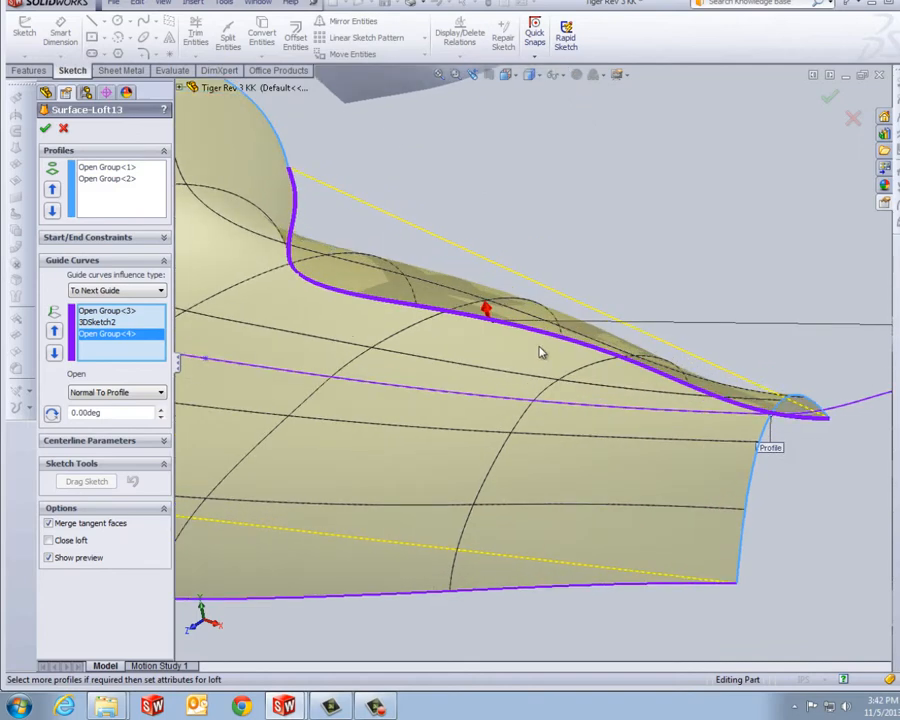
{"action": "scroll", "coordinate": [546, 358], "scroll_direction": "up", "scroll_amount": 5}
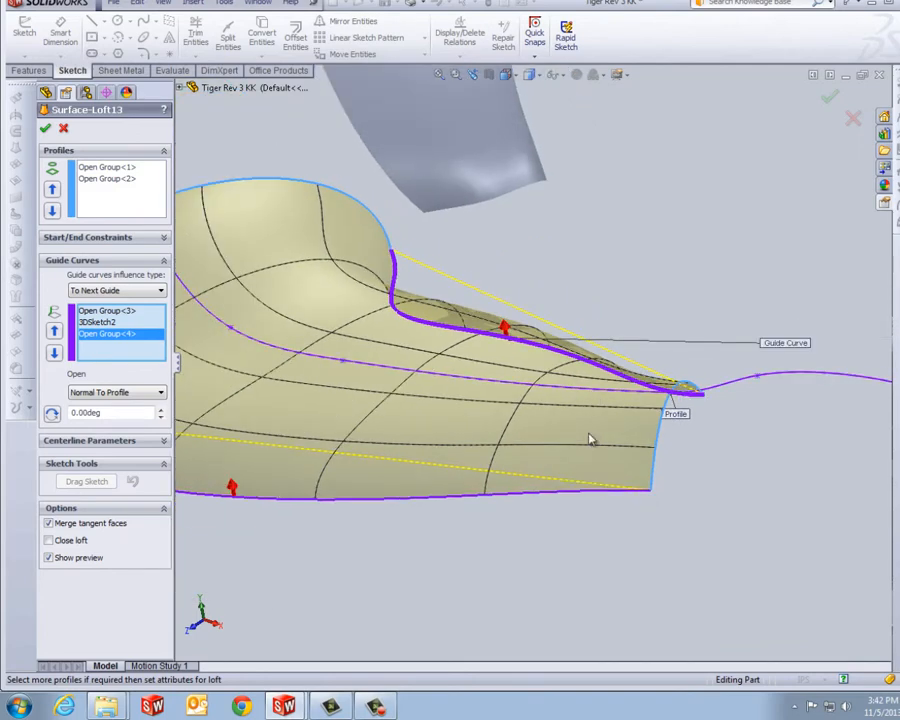
{"action": "scroll", "coordinate": [365, 492], "scroll_direction": "down", "scroll_amount": 1}
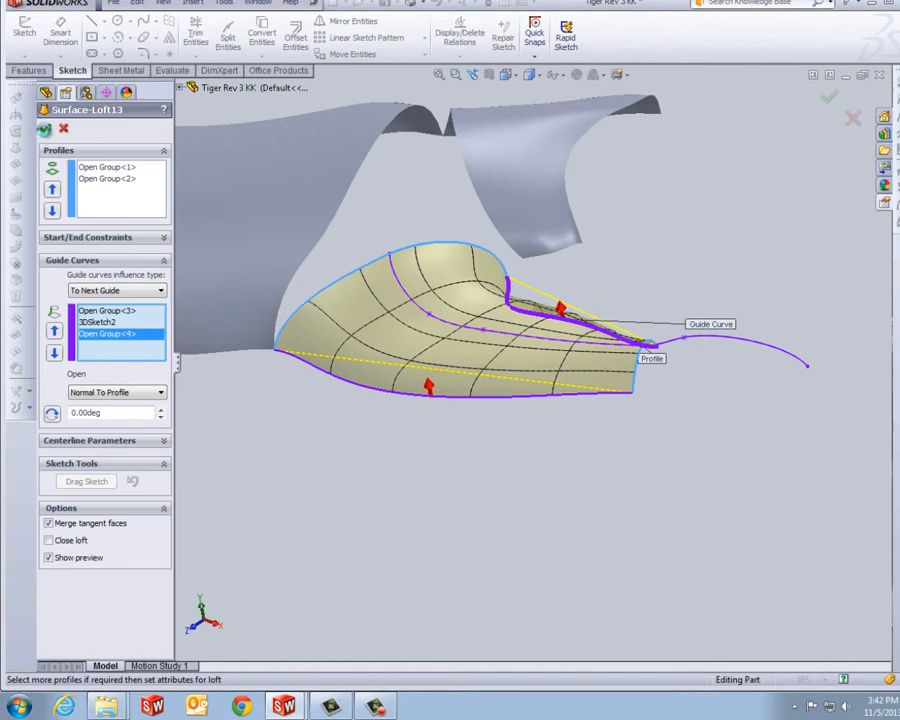
{"action": "left_click", "coordinate": [45, 130]}
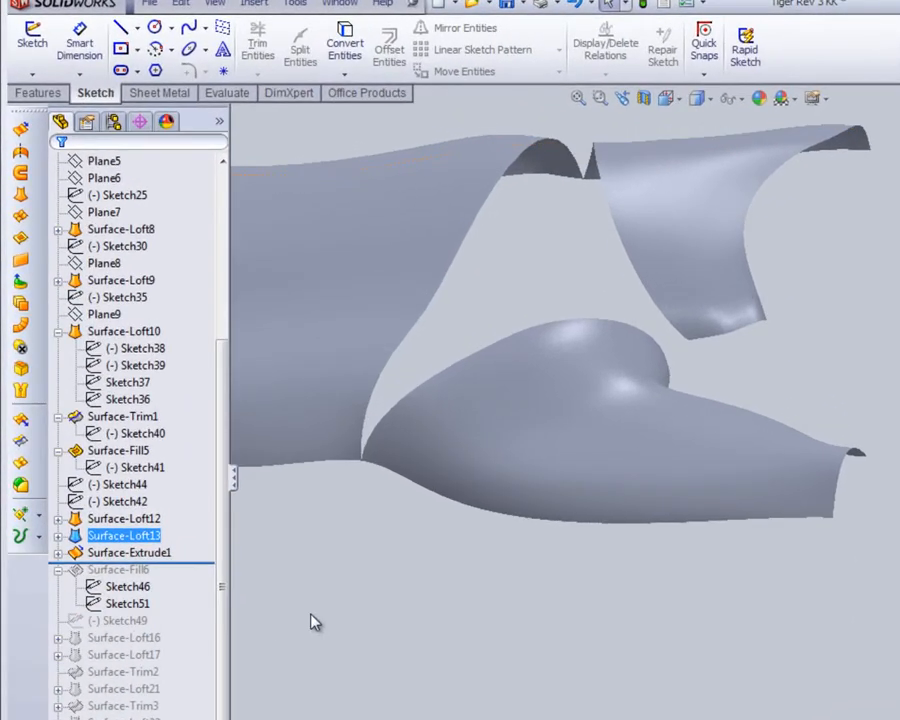
- Roll the feature history forward past Surface-Fill6 and Sketch49
{"action": "scroll", "coordinate": [468, 614], "scroll_direction": "up", "scroll_amount": 2}
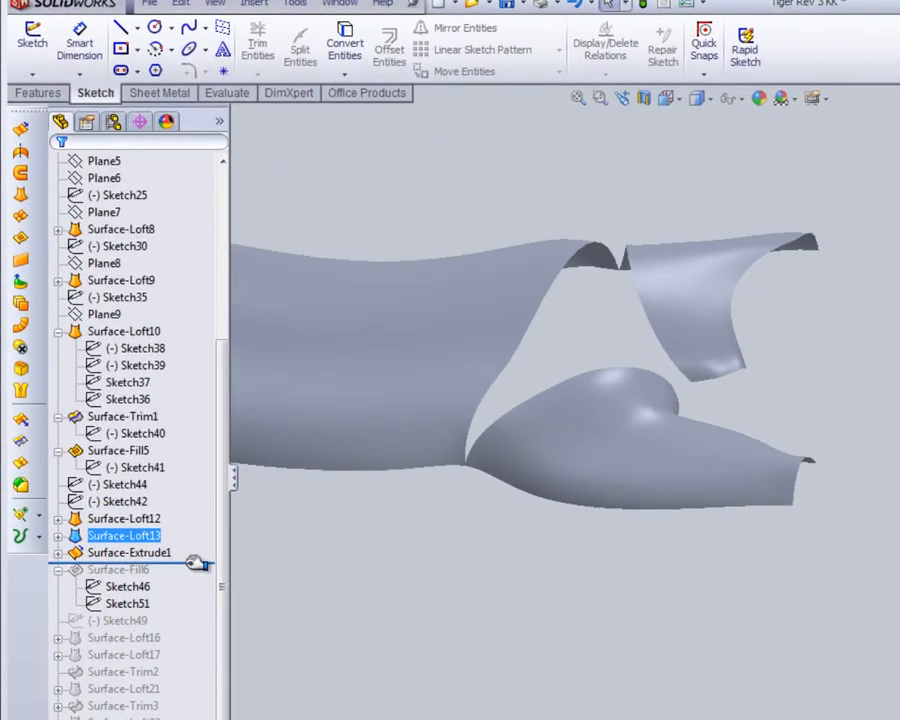
{"action": "left_click_drag", "start_coordinate": [195, 563], "coordinate": [190, 629]}
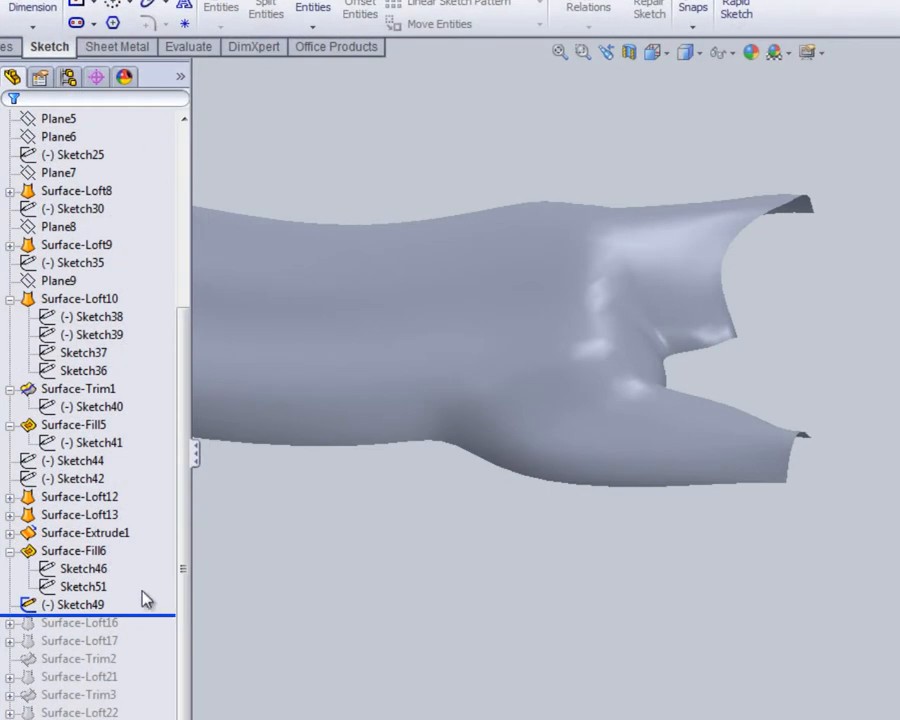
- Inspect Surface-Fill6 and its open edge above the front leg, and roll the feature history forward past Surface-Loft16
{"action": "left_click", "coordinate": [110, 555]}
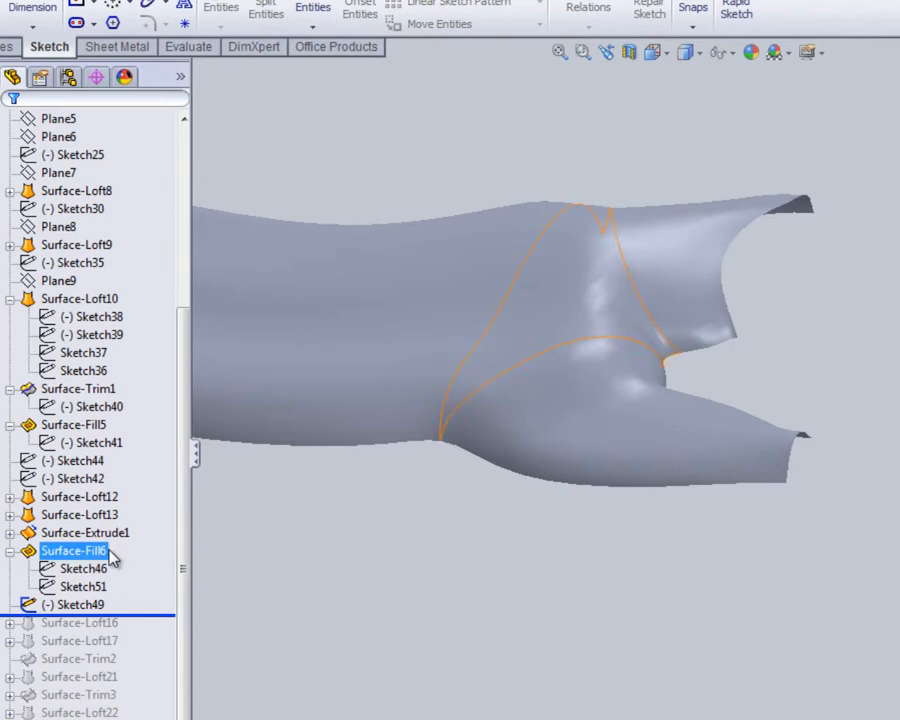
{"action": "middle_click_drag", "start_coordinate": [400, 631], "coordinate": [714, 282]}
{"action": "scroll", "coordinate": [595, 372], "scroll_direction": "down", "scroll_amount": 2}
{"action": "scroll", "coordinate": [613, 478], "scroll_direction": "down", "scroll_amount": 4}
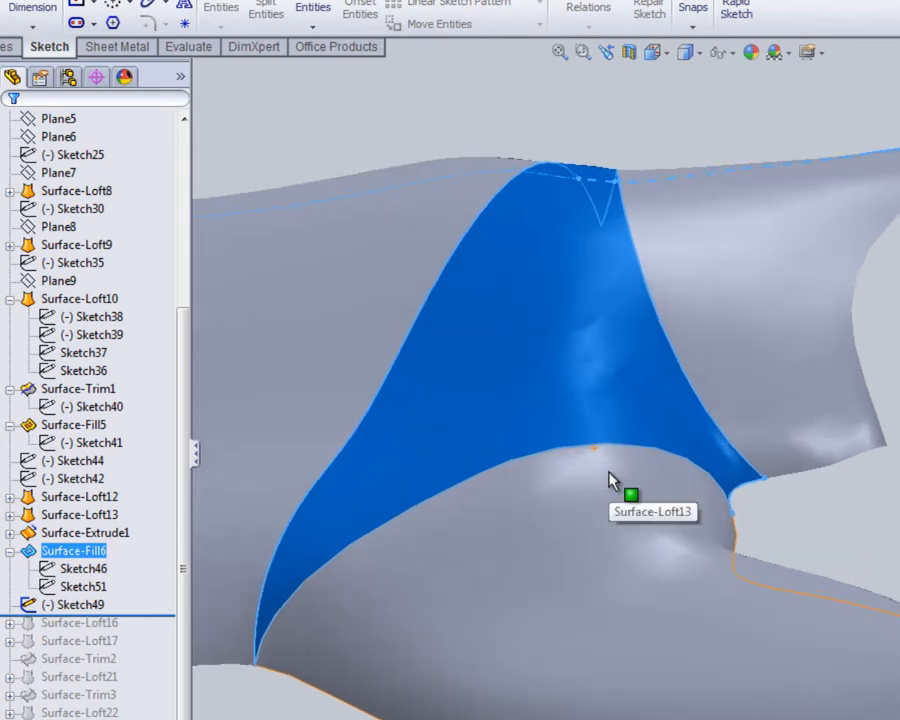
{"action": "scroll", "coordinate": [735, 503], "scroll_direction": "down", "scroll_amount": 5}
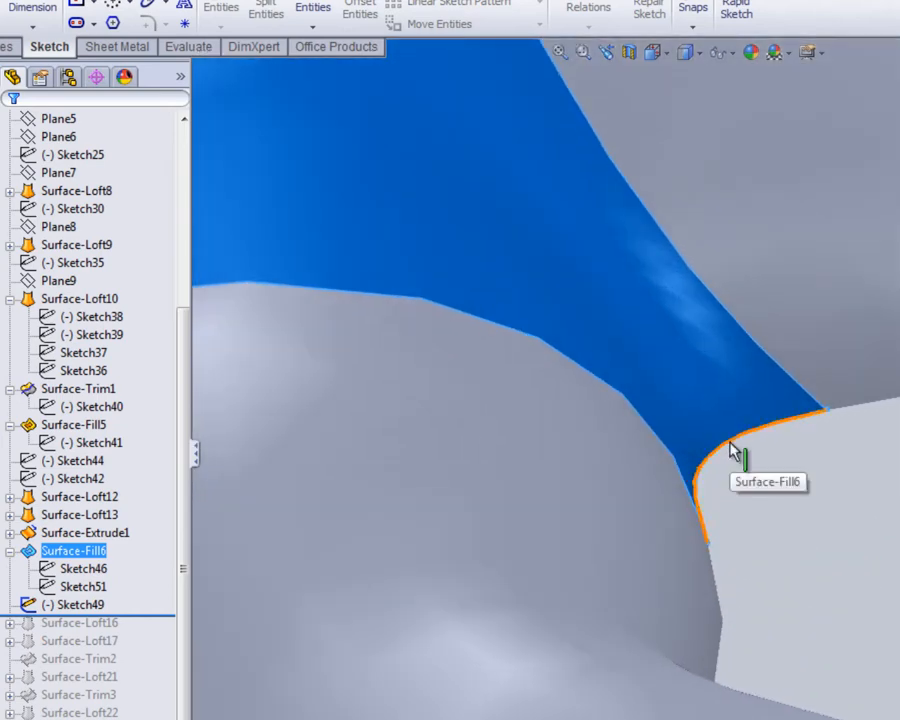
{"action": "scroll", "coordinate": [731, 458], "scroll_direction": "up", "scroll_amount": 2}
{"action": "scroll", "coordinate": [733, 466], "scroll_direction": "up", "scroll_amount": 6}
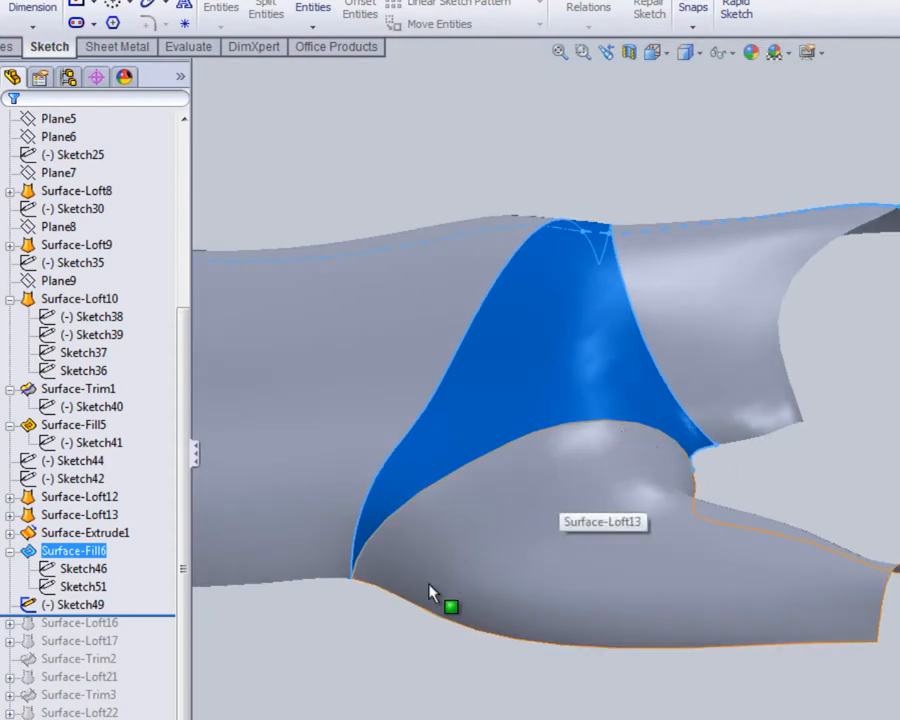
{"action": "left_click_drag", "start_coordinate": [152, 614], "coordinate": [141, 640]}
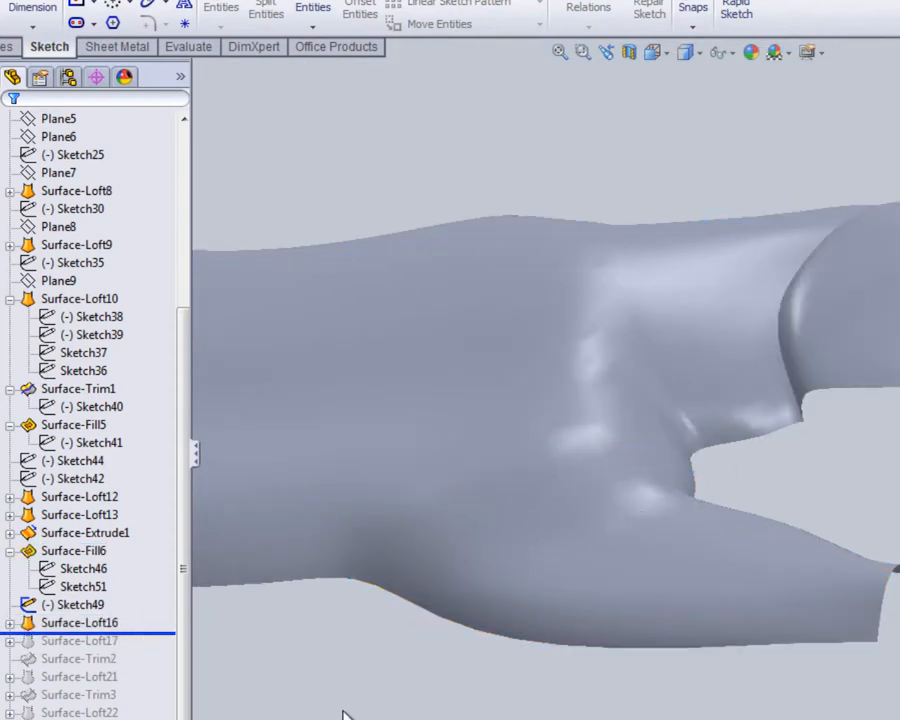
- Roll the feature history forward past Surface-Loft17 and Surface-Trim2 to add the ear and trim it against the head
{"action": "mouse_move", "coordinate": [490, 706]}
{"action": "middle_mouse_down"}
{"action": "mouse_move", "coordinate": [494, 698]}
{"action": "mouse_move", "coordinate": [500, 718]}
{"action": "mouse_move", "coordinate": [490, 712]}
{"action": "mouse_move", "coordinate": [502, 708]}
{"action": "middle_mouse_up"}
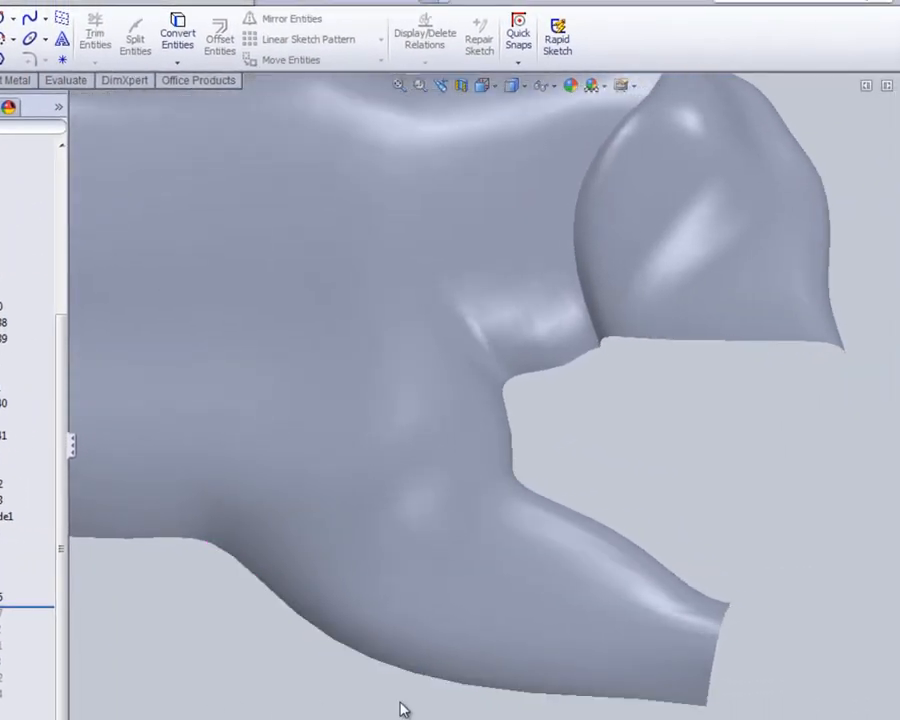
{"action": "scroll", "coordinate": [396, 705], "scroll_direction": "up", "scroll_amount": 2}
{"action": "scroll", "coordinate": [647, 474], "scroll_direction": "down", "scroll_amount": 2}
{"action": "scroll", "coordinate": [648, 476], "scroll_direction": "up", "scroll_amount": 2}
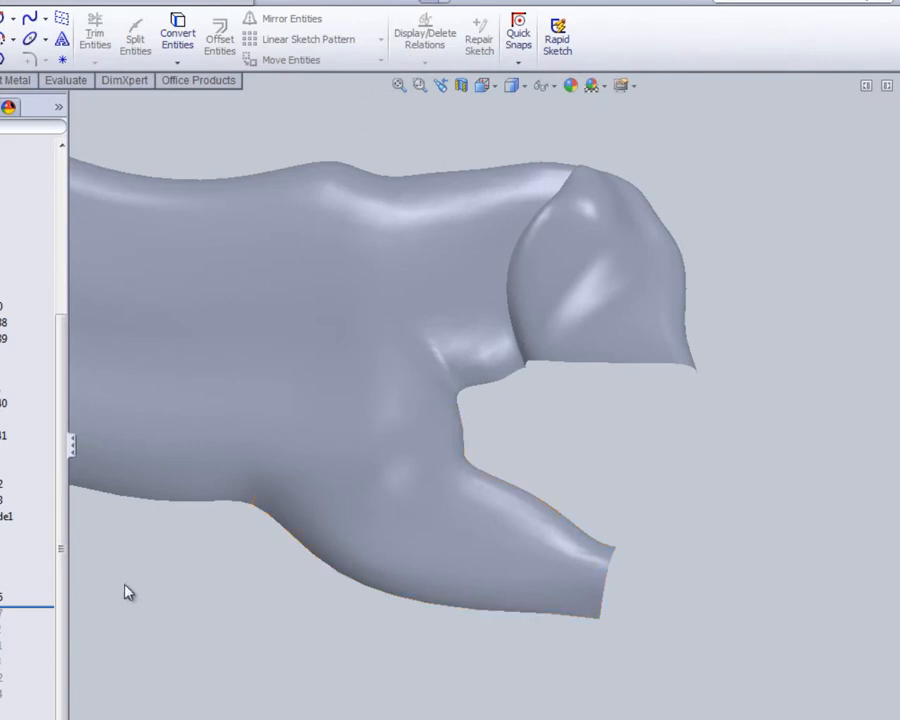
{"action": "left_click_drag", "start_coordinate": [44, 605], "coordinate": [34, 625]}
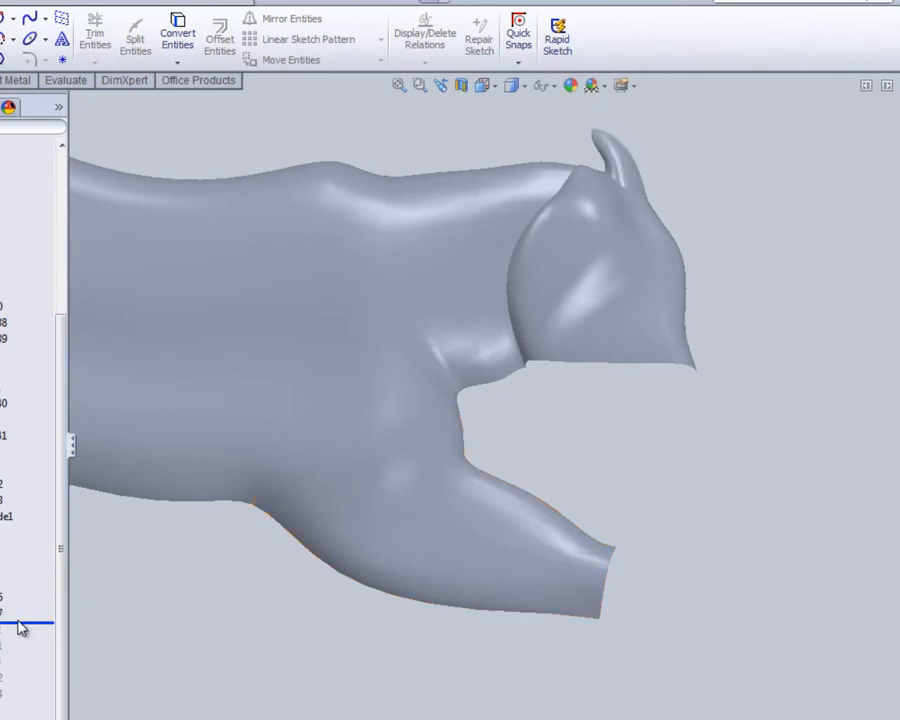
{"action": "left_click_drag", "start_coordinate": [21, 623], "coordinate": [10, 635]}
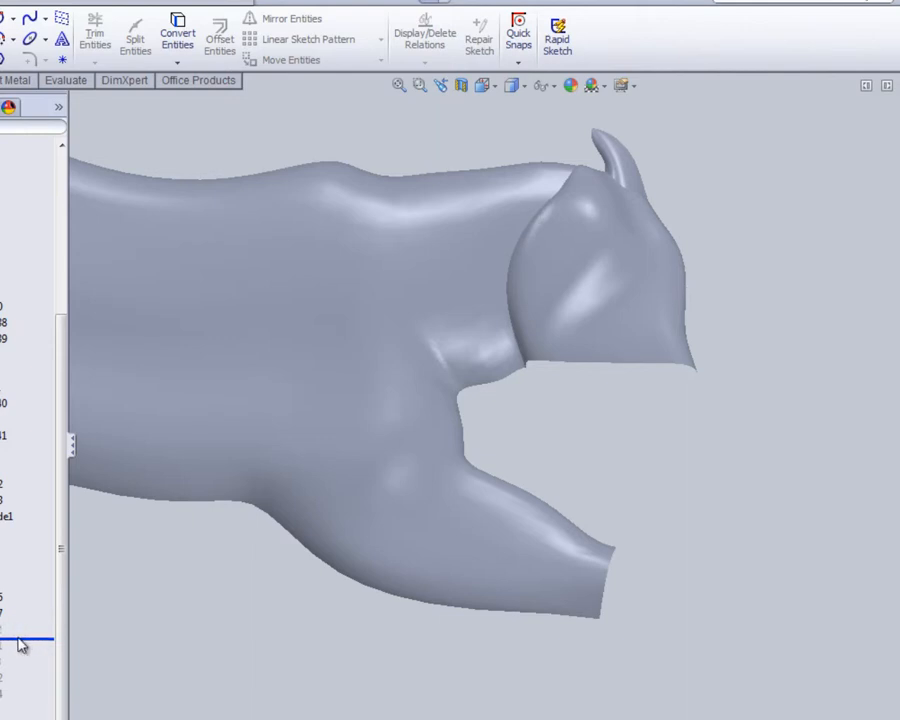
- Roll the feature history forward past Surface-Loft21 and Surface-Trim3, including its Sketch56, to form the jaws and cut the mouth opening
{"action": "mouse_move", "coordinate": [30, 637]}
{"action": "left_mouse_down"}
{"action": "mouse_move", "coordinate": [34, 644]}
{"action": "mouse_move", "coordinate": [20, 650]}
{"action": "left_mouse_up"}
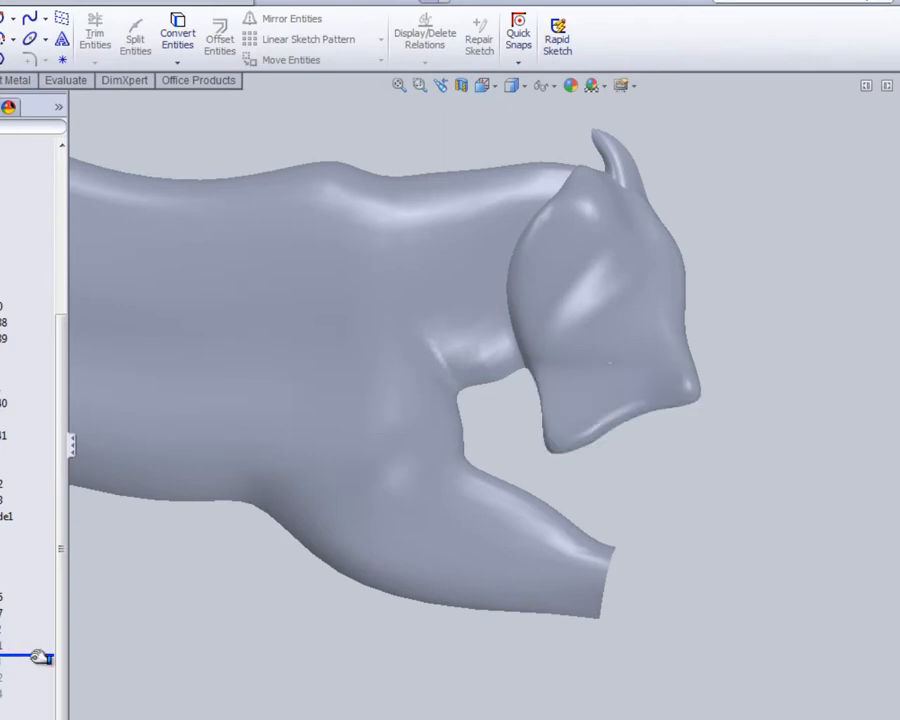
{"action": "left_click_drag", "start_coordinate": [40, 657], "coordinate": [40, 671]}
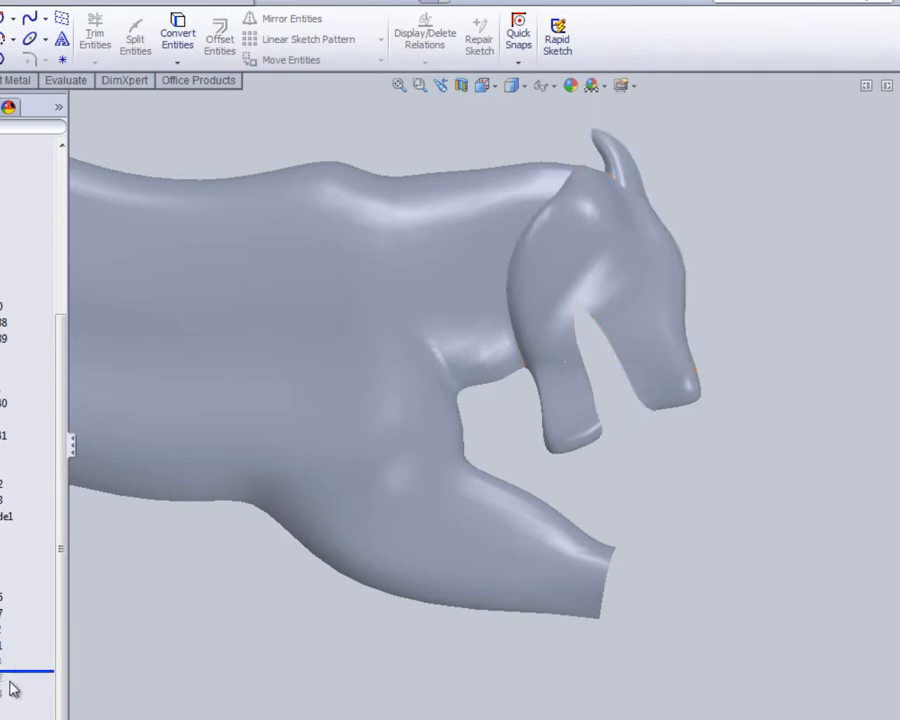
{"action": "left_click_drag", "start_coordinate": [4, 671], "coordinate": [4, 686]}
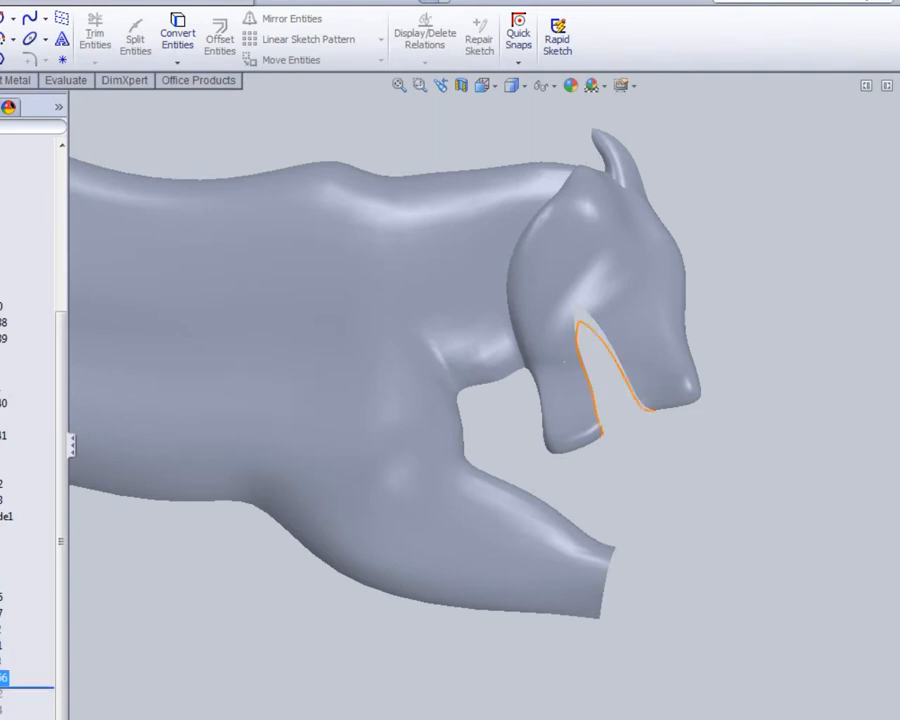
- Inspect Sketch56, the trim curve of the mouth opening, up close and from several angles
{"action": "left_click", "coordinate": [4, 678]}
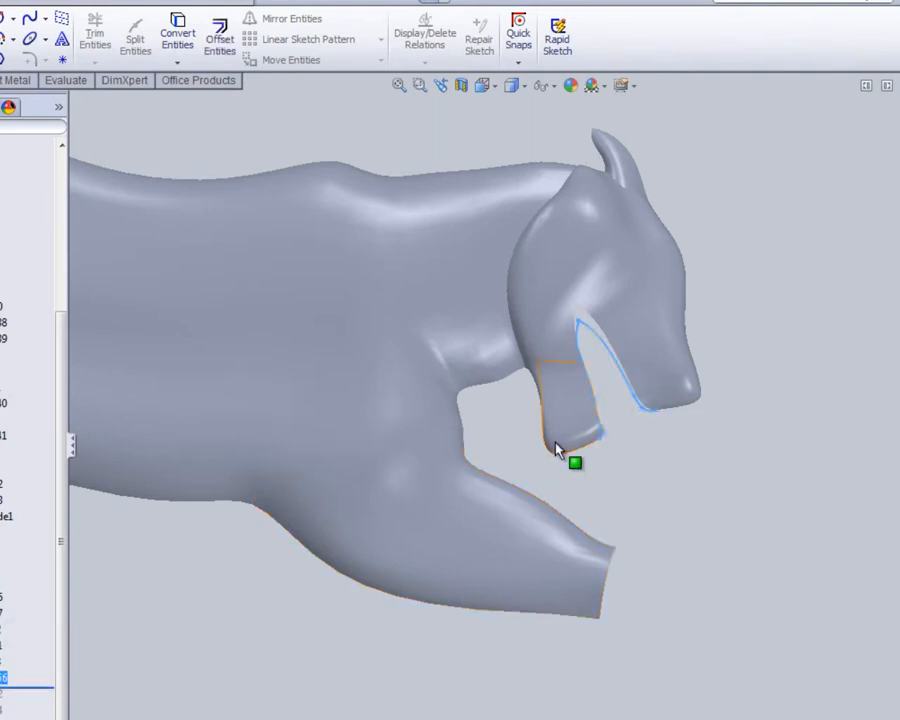
{"action": "scroll", "coordinate": [556, 443], "scroll_direction": "down", "scroll_amount": 4}
{"action": "scroll", "coordinate": [571, 423], "scroll_direction": "up", "scroll_amount": 2}
{"action": "scroll", "coordinate": [687, 250], "scroll_direction": "down", "scroll_amount": 2}
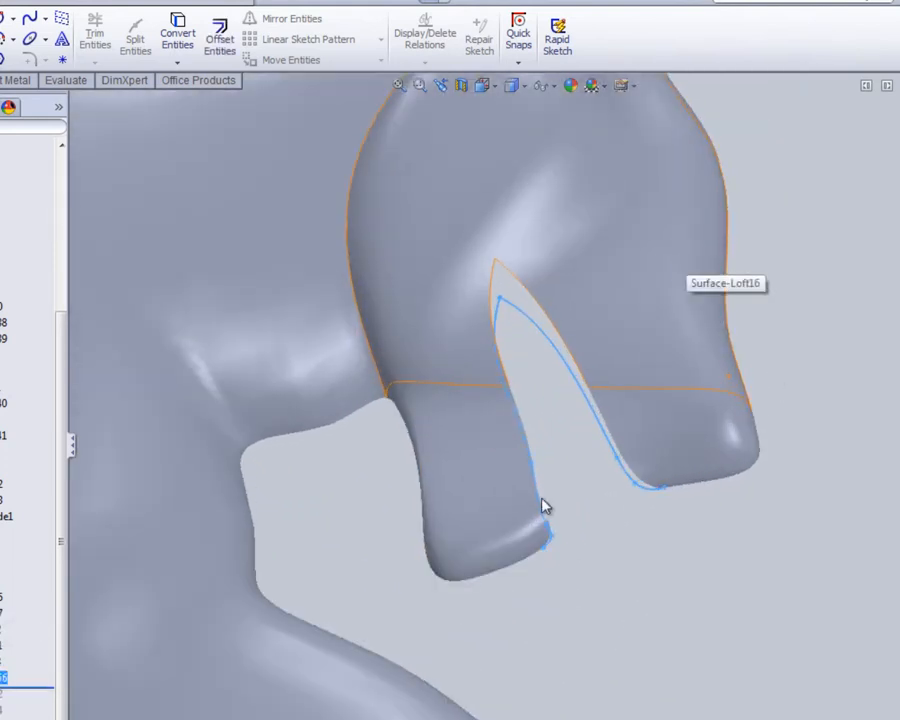
{"action": "middle_click_drag", "start_coordinate": [582, 620], "coordinate": [534, 542]}
{"action": "middle_click_drag", "start_coordinate": [621, 621], "coordinate": [585, 647]}
{"action": "left_click", "coordinate": [6, 679]}
{"action": "middle_click_drag", "start_coordinate": [649, 643], "coordinate": [695, 713]}
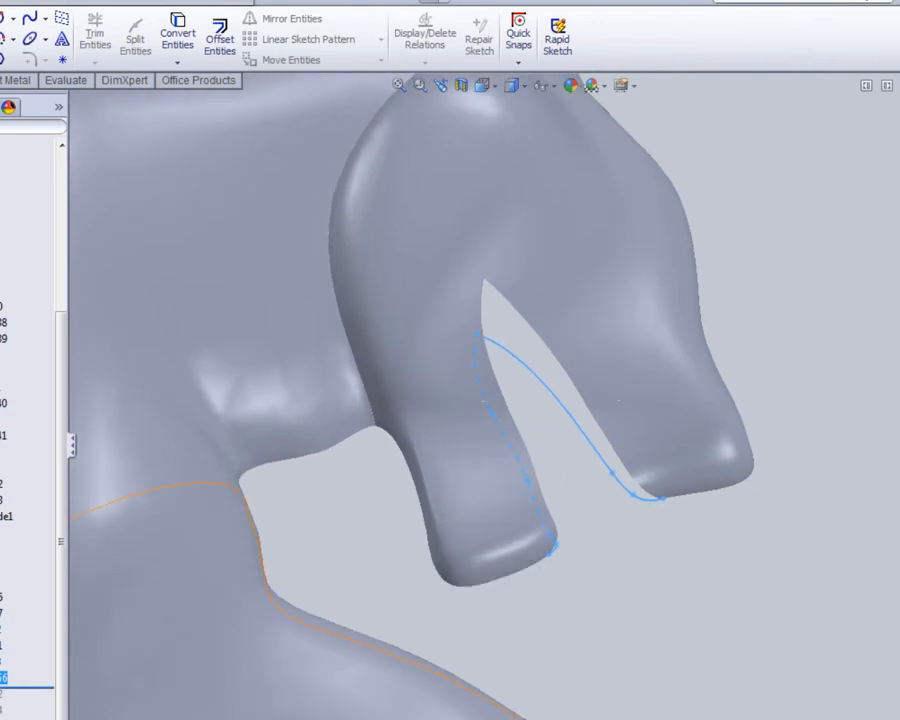
- Roll the feature history forward past Surface-Loft22, Surface-Loft24, Surface-Knit1, Fillet1 and Surface-Loft25
{"action": "left_click_drag", "start_coordinate": [38, 687], "coordinate": [35, 716]}
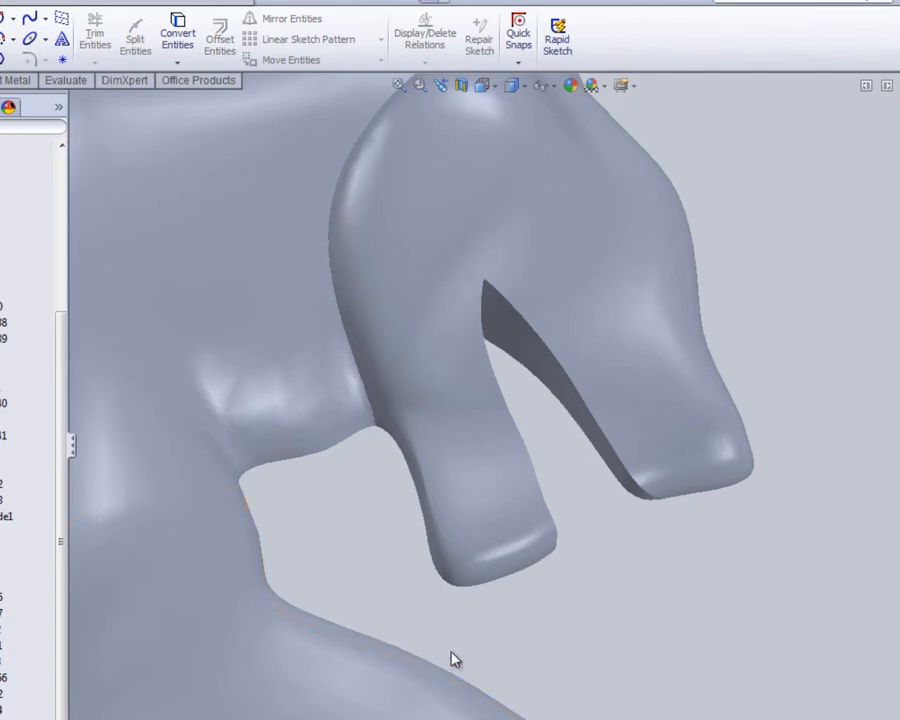
{"action": "scroll", "coordinate": [452, 660], "scroll_direction": "up", "scroll_amount": 5}
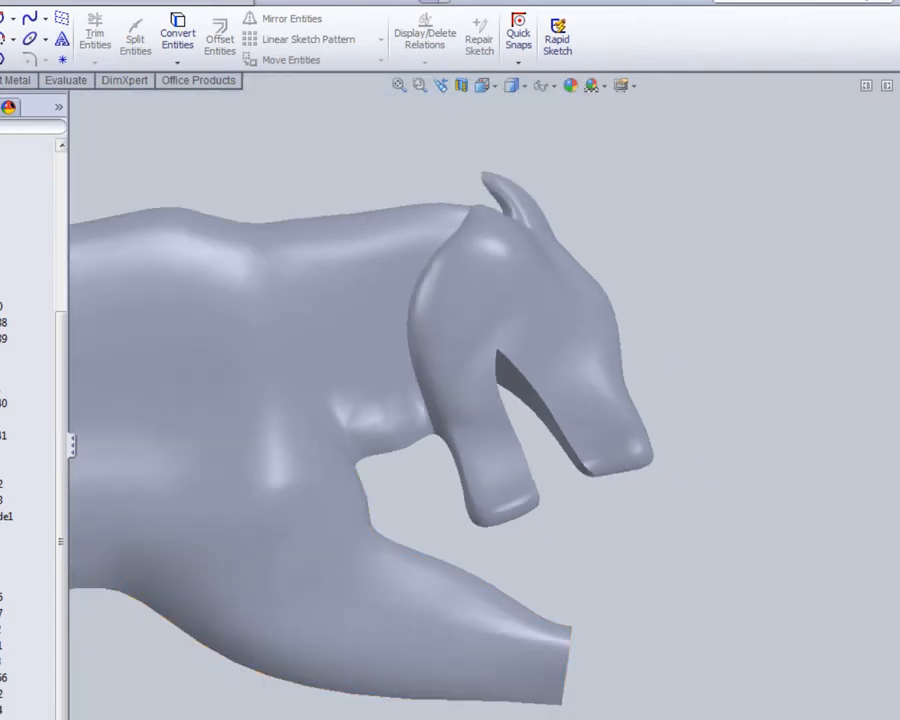
{"action": "left_click_drag", "start_coordinate": [61, 706], "coordinate": [61, 718]}
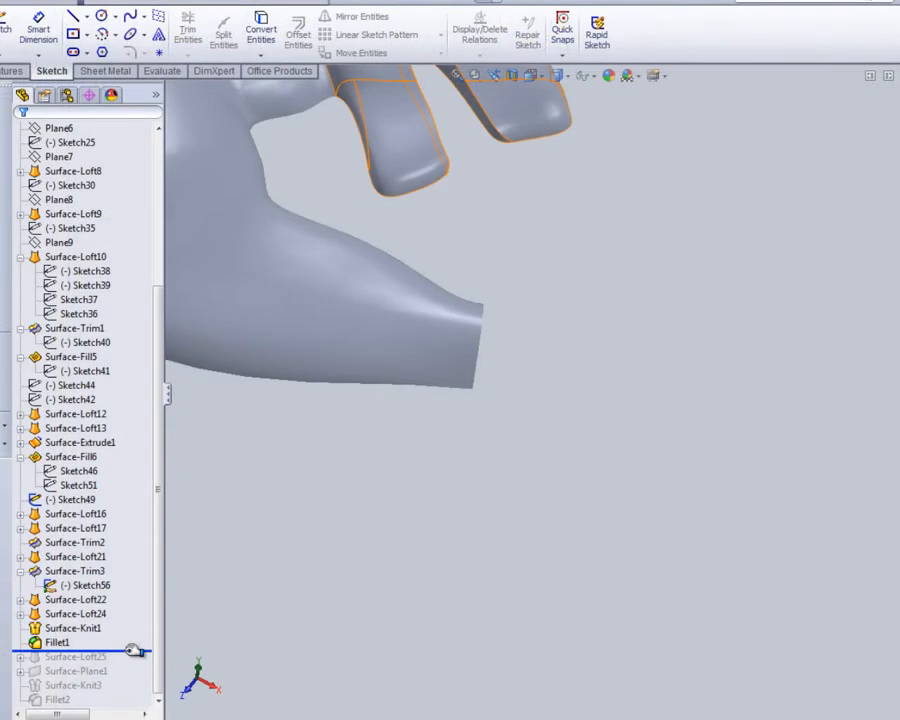
{"action": "left_click_drag", "start_coordinate": [133, 651], "coordinate": [127, 665]}
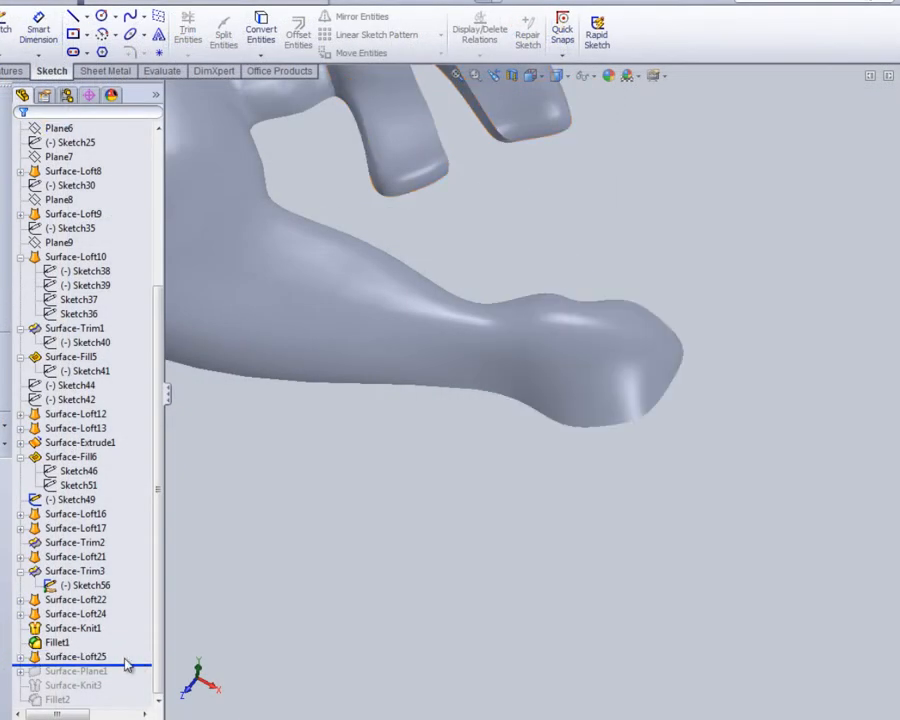
- Expand Surface-Loft25 and inspect its source sketches, Sketch48 and 3DSketch2, along the front leg and paw
{"action": "left_click", "coordinate": [21, 658]}
{"action": "left_click", "coordinate": [68, 658]}
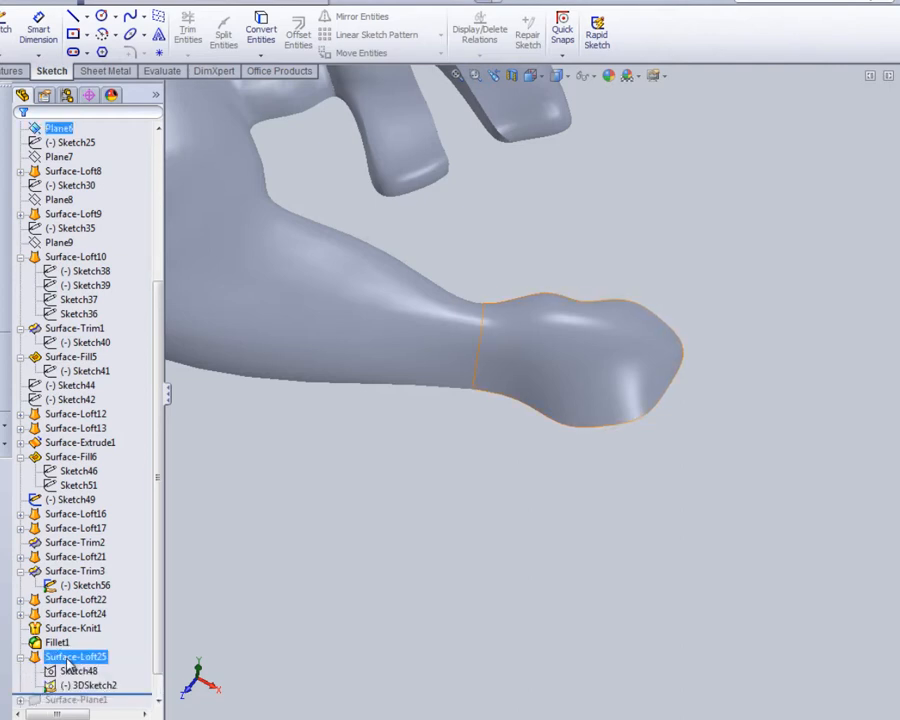
{"action": "left_click", "coordinate": [74, 671]}
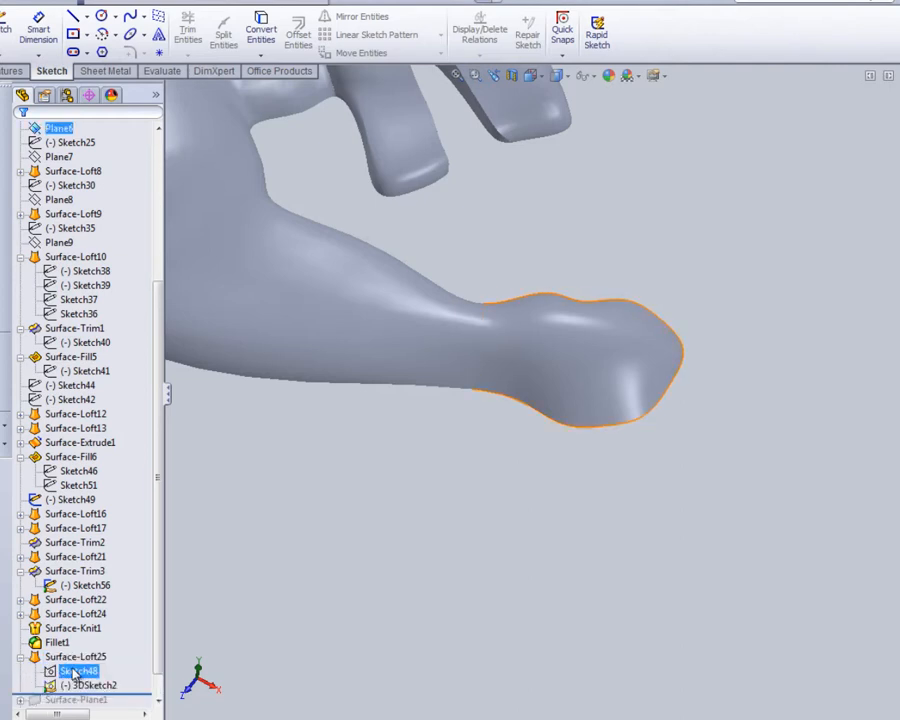
{"action": "scroll", "coordinate": [515, 420], "scroll_direction": "down", "scroll_amount": 3}
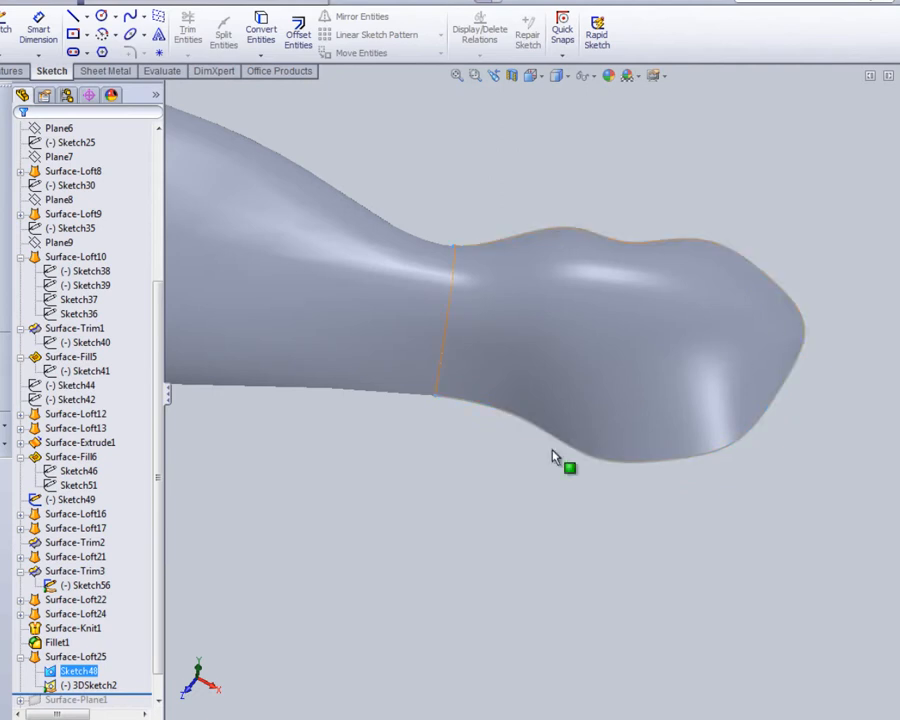
{"action": "left_click", "coordinate": [108, 686], "text": "ctrl"}
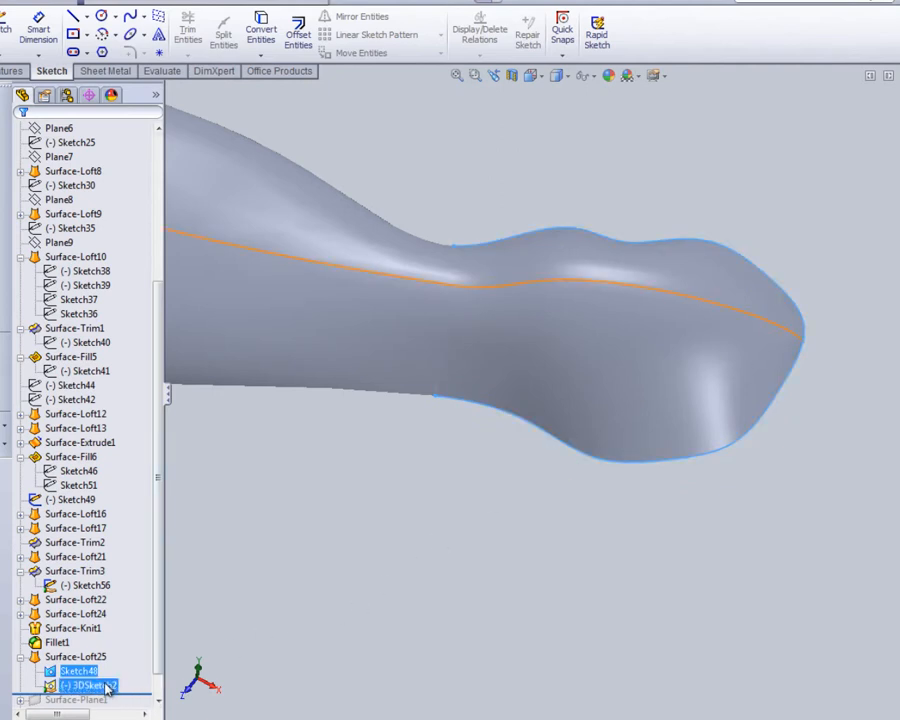
{"action": "left_click", "coordinate": [106, 684]}
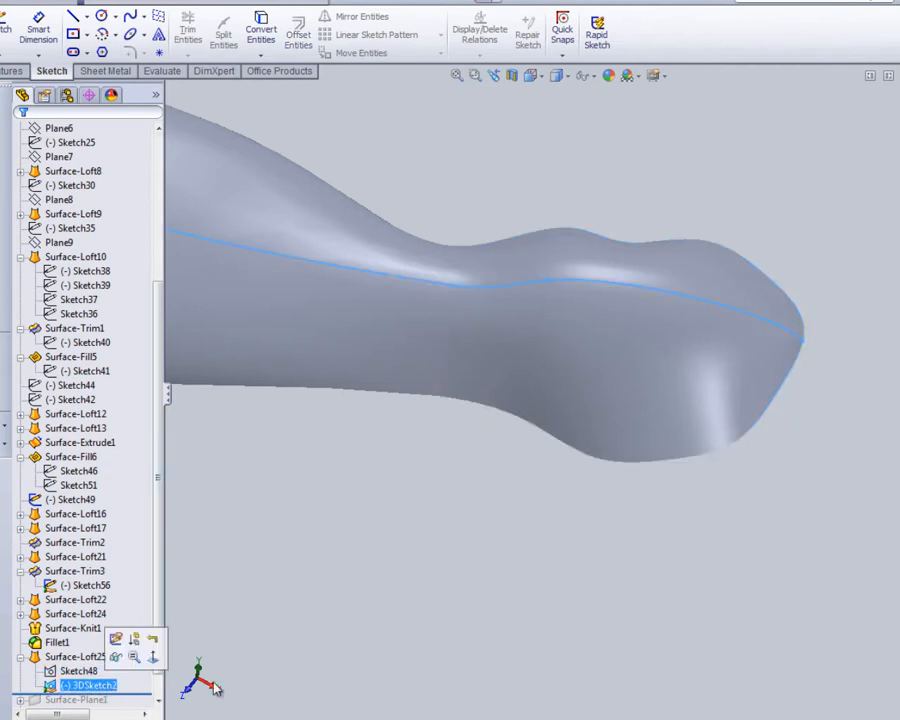
{"action": "scroll", "coordinate": [371, 657], "scroll_direction": "up", "scroll_amount": 3}
{"action": "scroll", "coordinate": [421, 618], "scroll_direction": "up", "scroll_amount": 2}
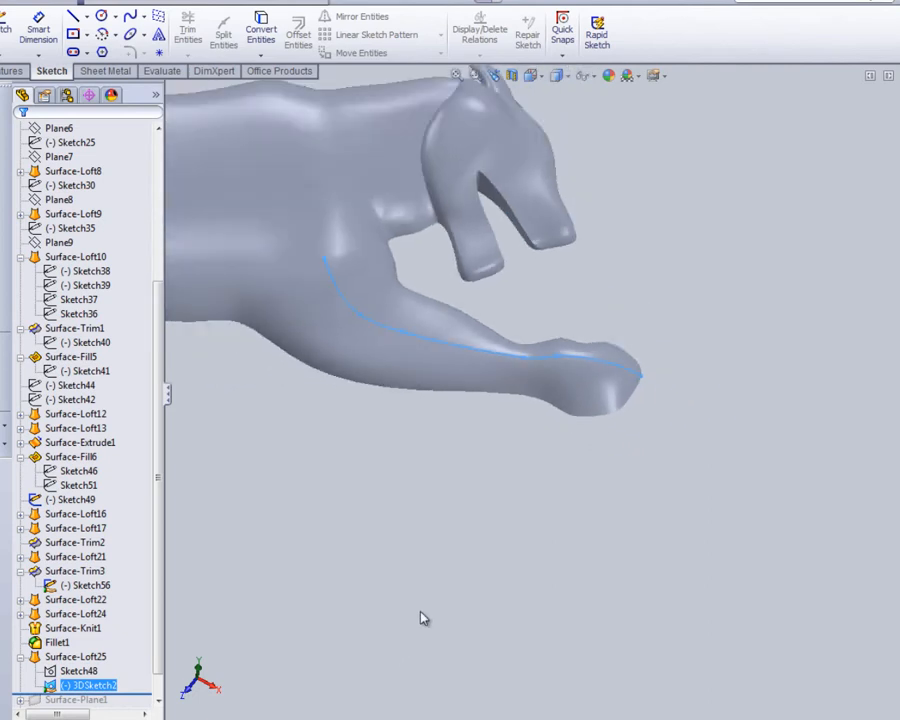
{"action": "scroll", "coordinate": [421, 618], "scroll_direction": "down", "scroll_amount": 2}
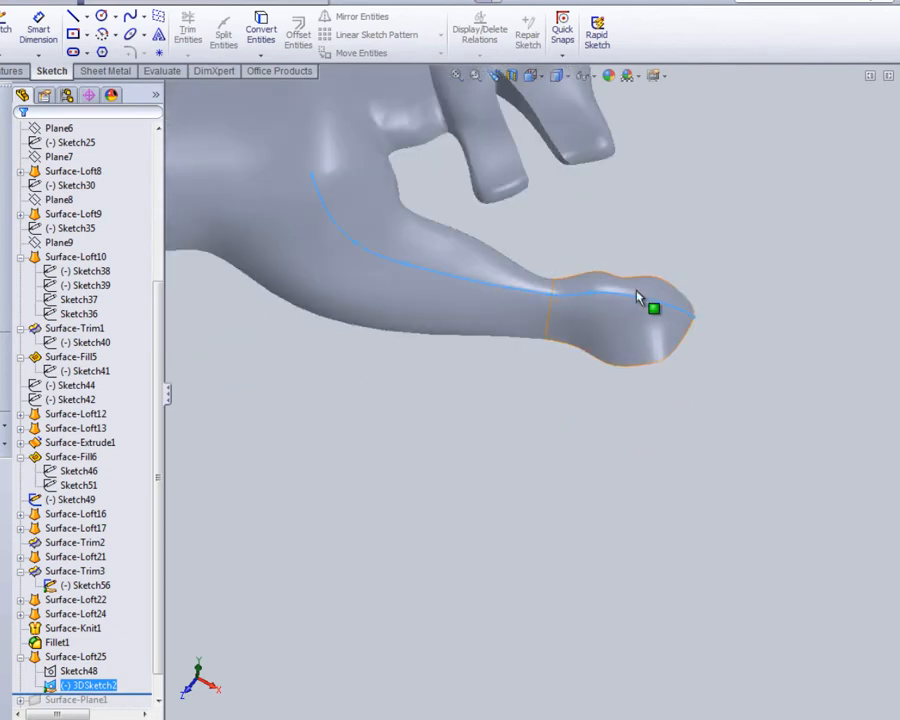
{"action": "scroll", "coordinate": [655, 270], "scroll_direction": "down", "scroll_amount": 4}
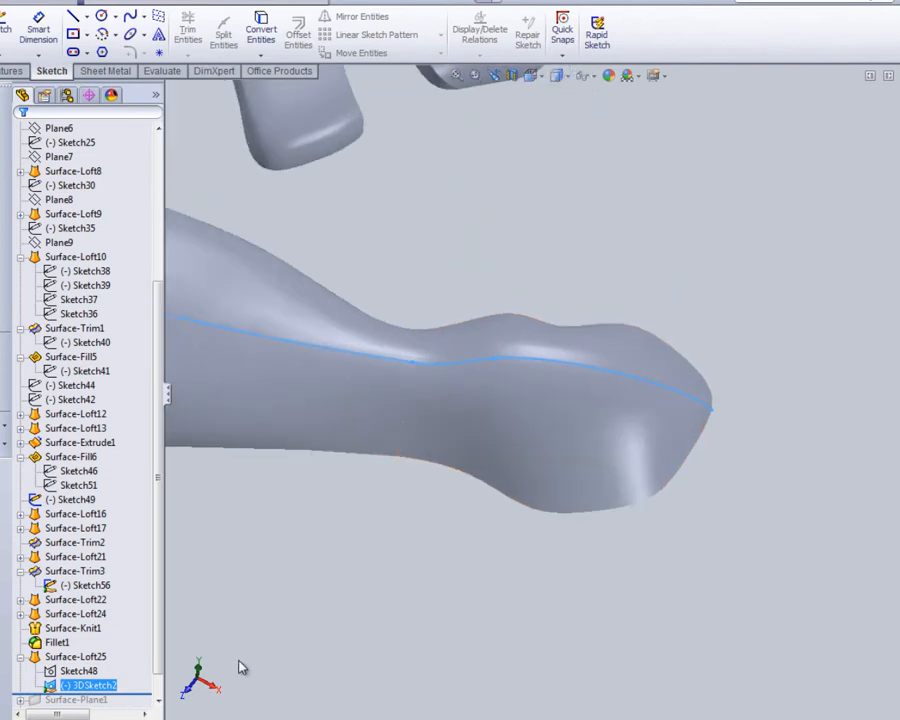
- Open the definition of Surface-Loft25 and examine its profiles Open Group<1>, Open Group<2> and Open Group<3> along the paw
{"action": "left_click", "coordinate": [72, 657]}
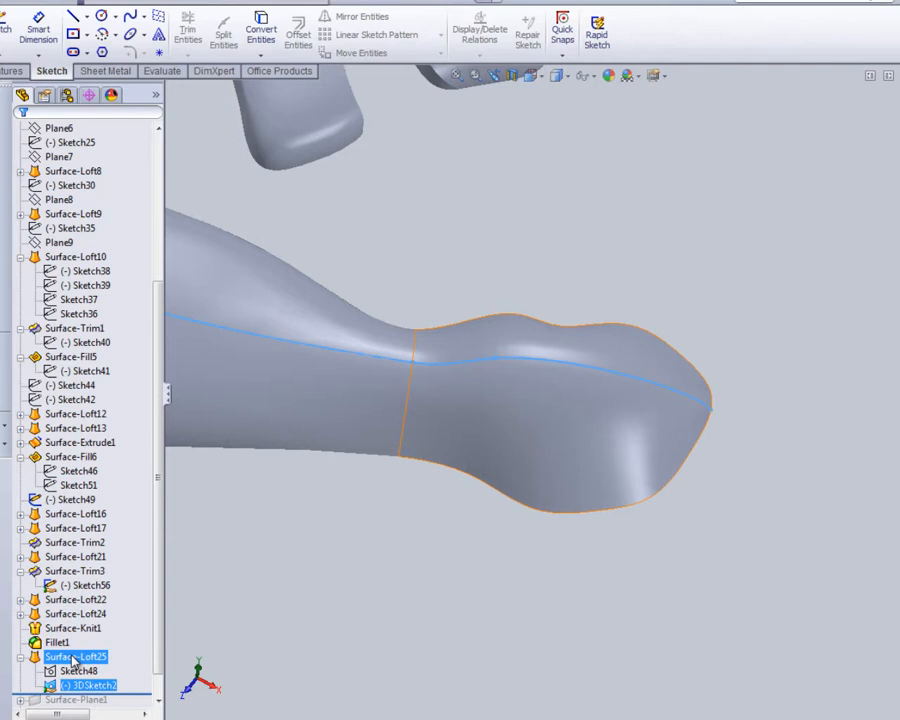
{"action": "left_click", "coordinate": [72, 657]}
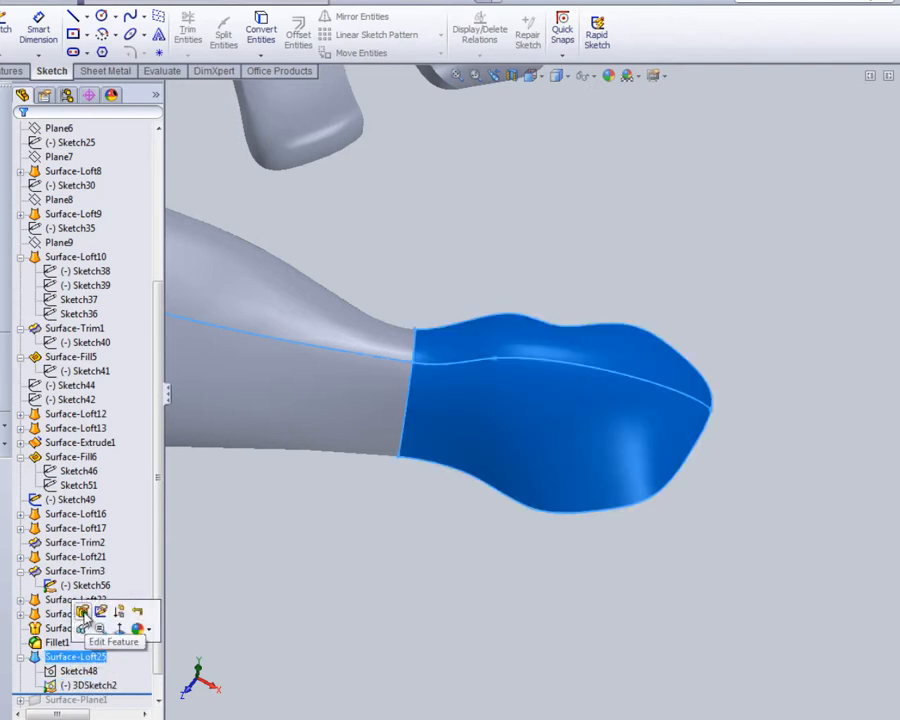
{"action": "left_click", "coordinate": [84, 612]}
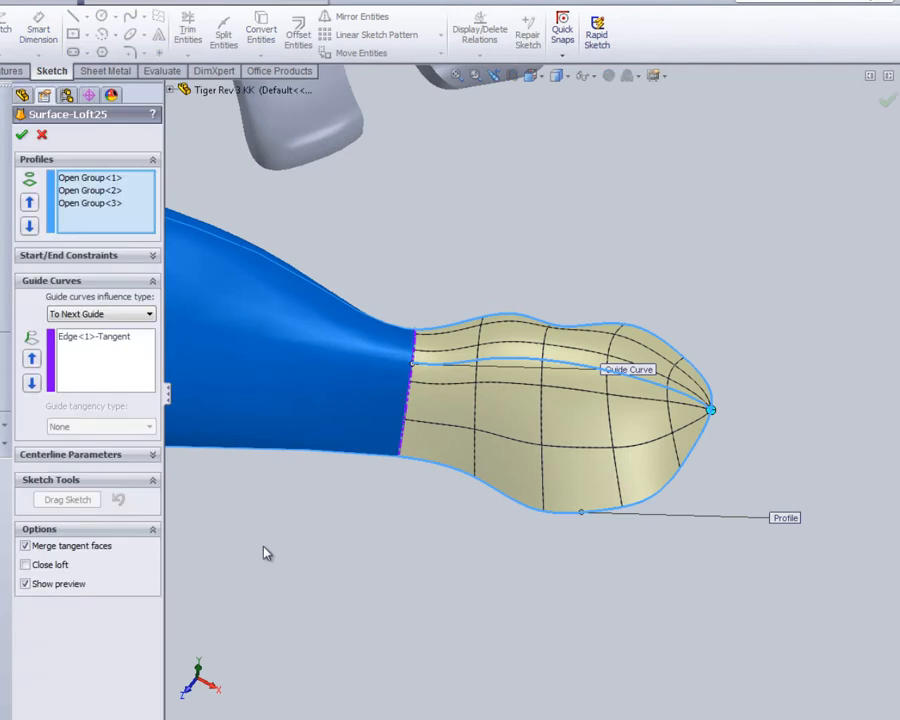
{"action": "left_click", "coordinate": [96, 180]}
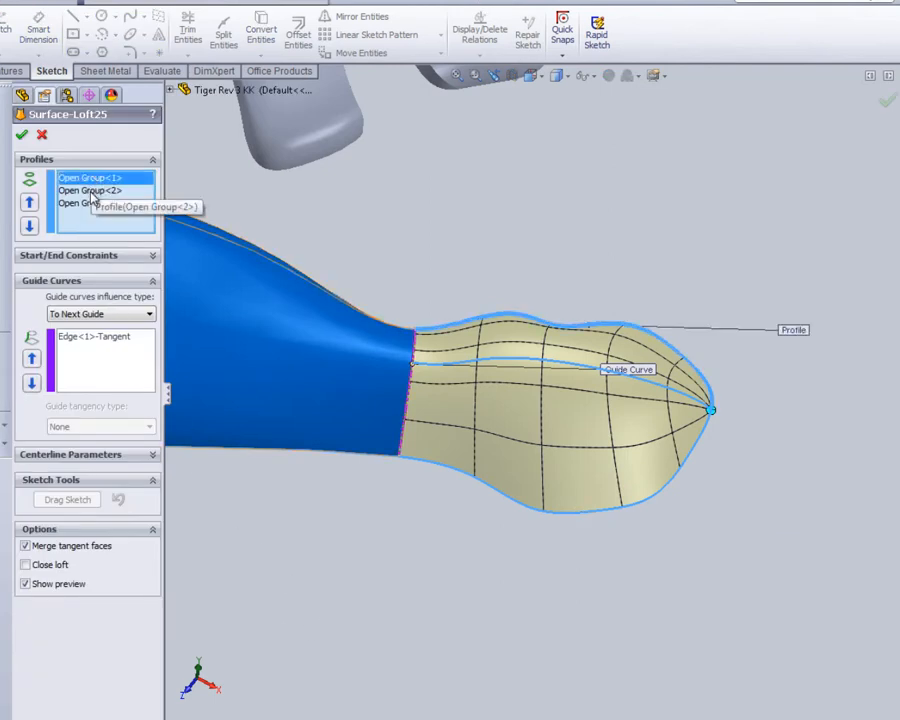
{"action": "left_click", "coordinate": [91, 193]}
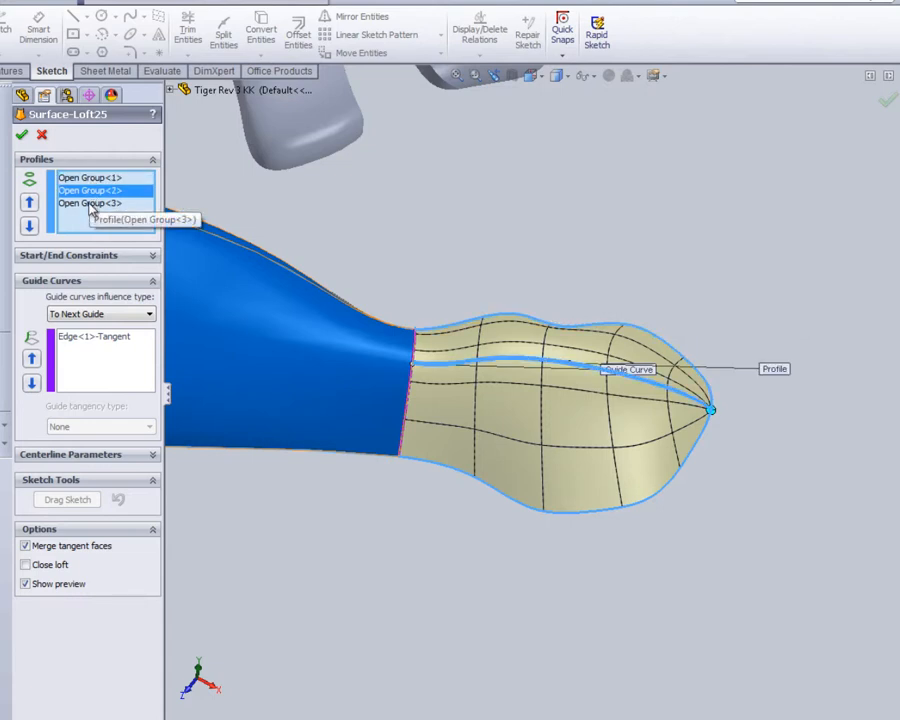
{"action": "left_click", "coordinate": [90, 204]}
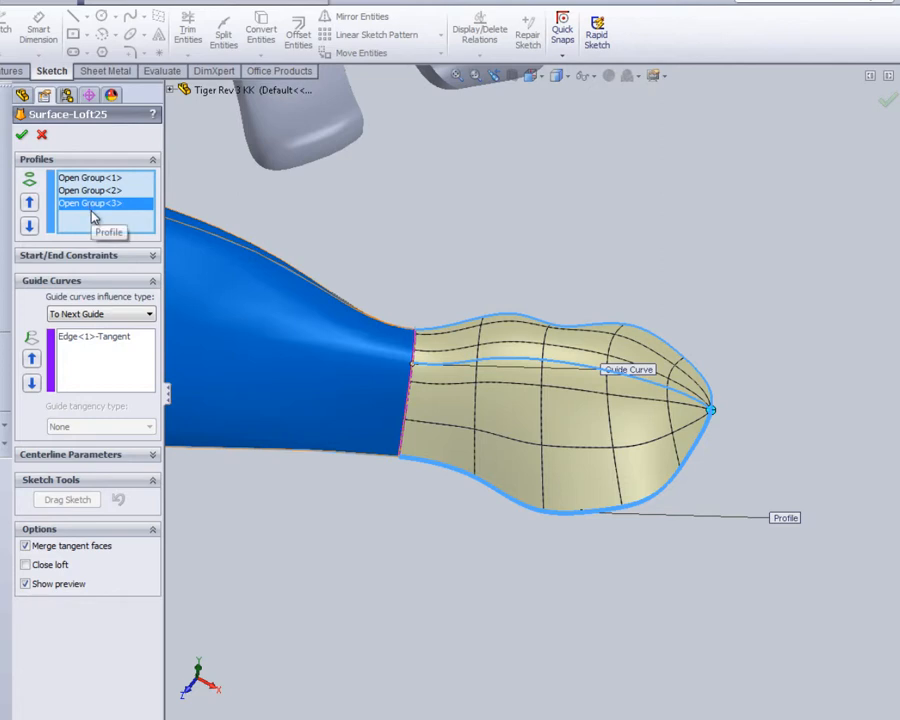
- Examine the guide curve Edge<1>-Tangent with its Tangency To Face setting where the paw meets the front leg
{"action": "left_click", "coordinate": [110, 337]}
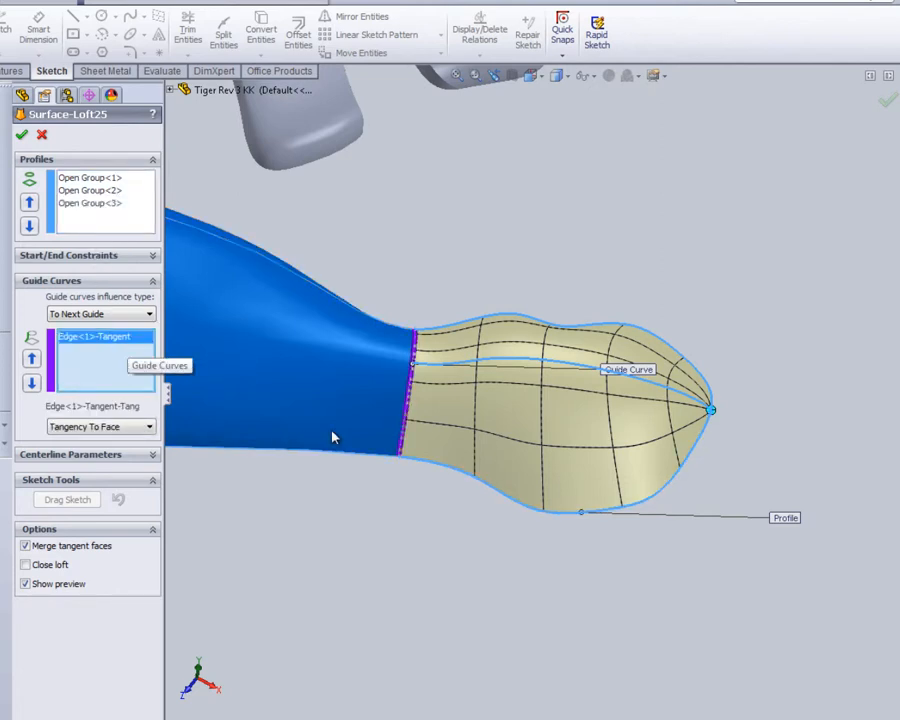
{"action": "scroll", "coordinate": [407, 389], "scroll_direction": "down", "scroll_amount": 5}
{"action": "scroll", "coordinate": [407, 389], "scroll_direction": "down", "scroll_amount": 2}
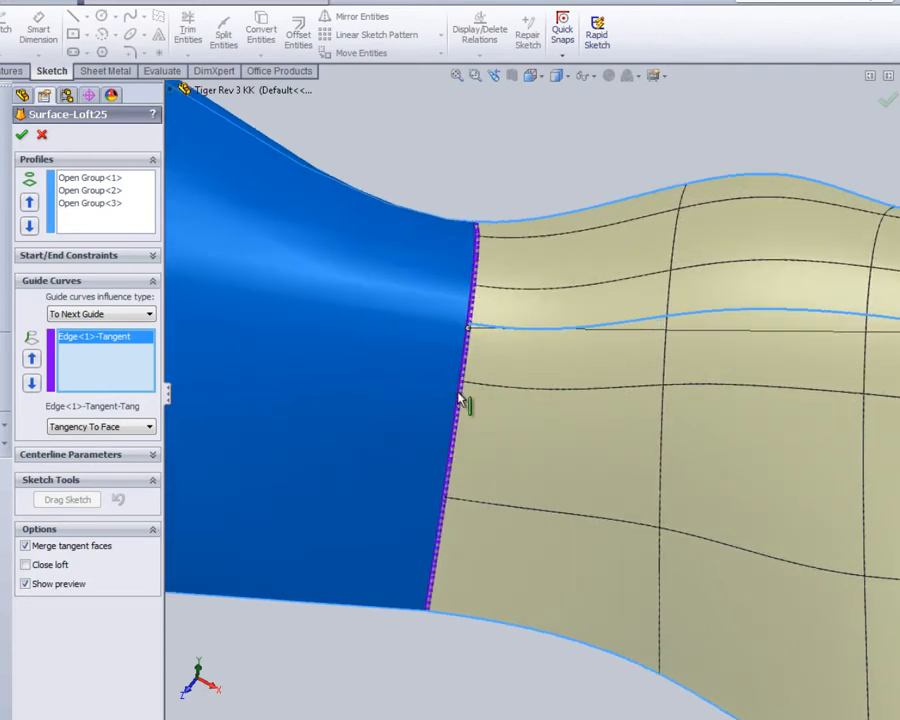
{"action": "scroll", "coordinate": [462, 422], "scroll_direction": "up", "scroll_amount": 5}
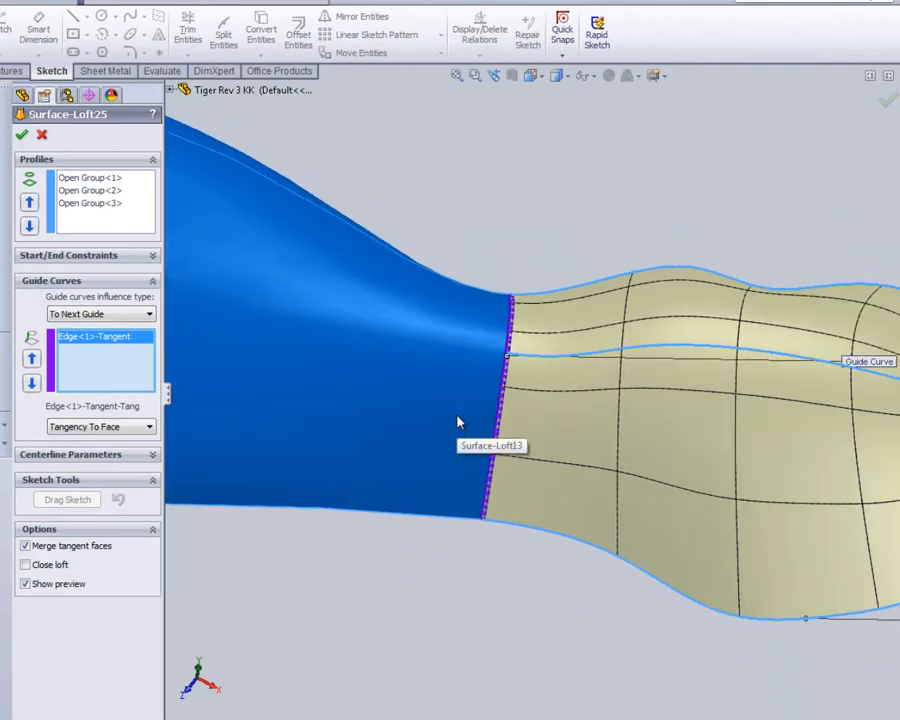
{"action": "middle_click_drag", "start_coordinate": [536, 573], "coordinate": [457, 596]}
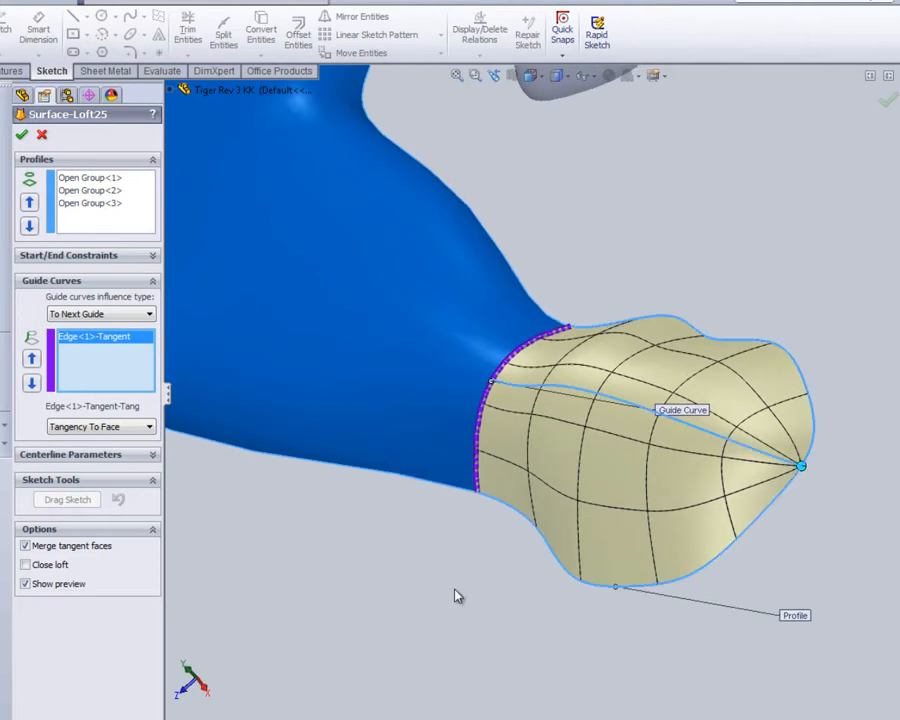
- Review the three open-group profiles of the paw loft again from the rotated view
{"action": "left_click", "coordinate": [89, 178]}
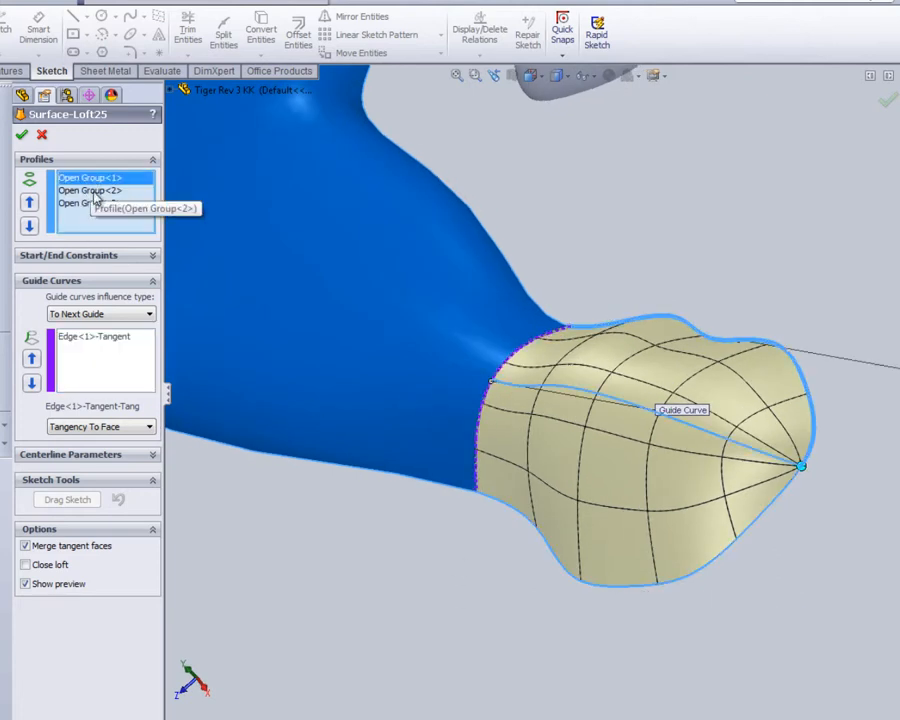
{"action": "left_click", "coordinate": [91, 191]}
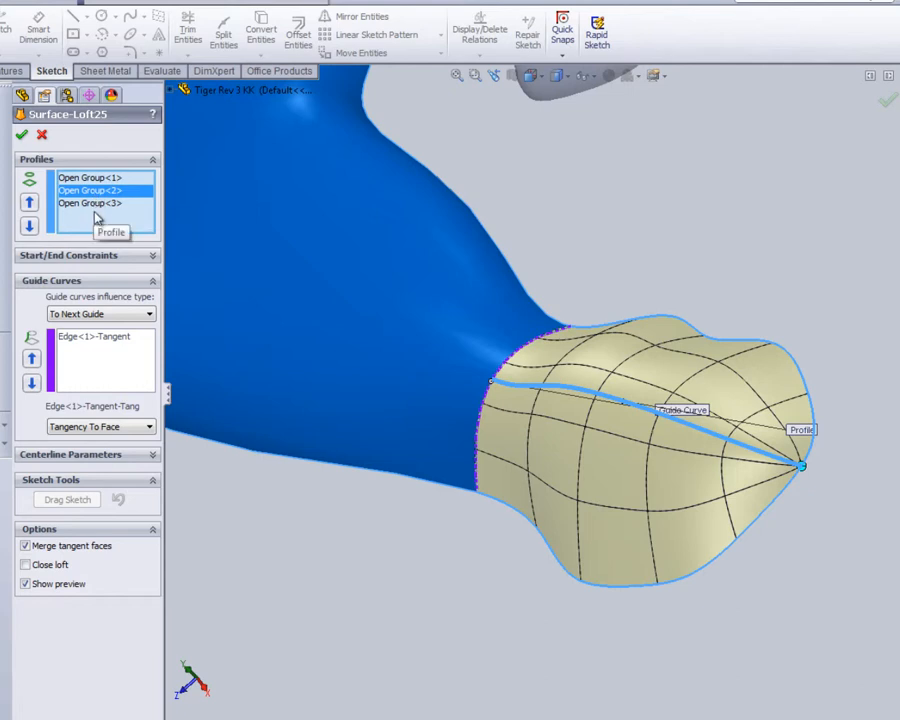
{"action": "left_click", "coordinate": [97, 205]}
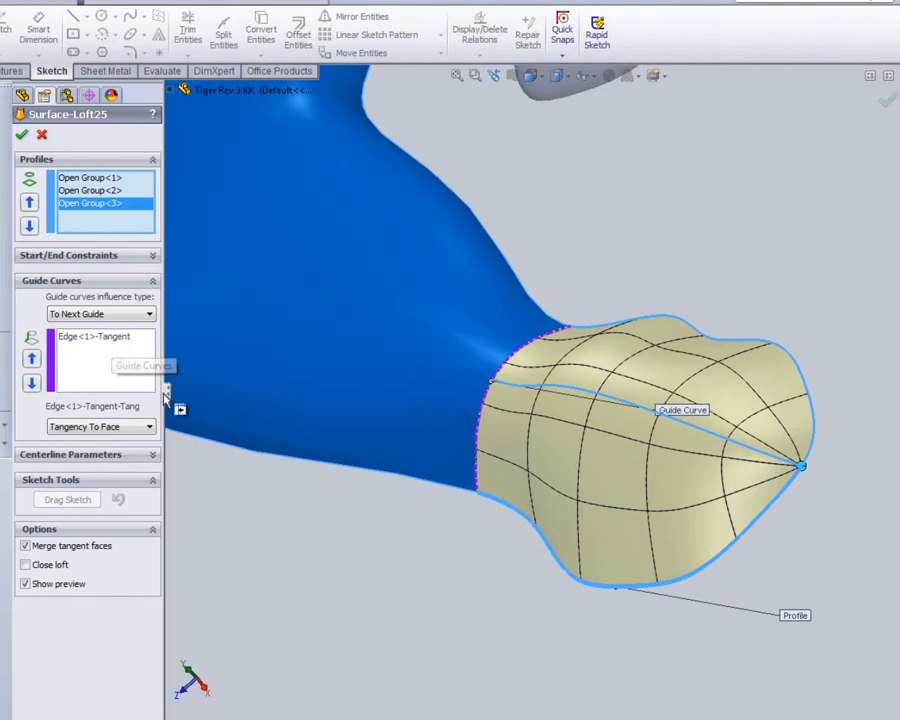
- View the paw loft together with the whole front leg and close the Surface-Loft25 definition
{"action": "scroll", "coordinate": [300, 508], "scroll_direction": "up", "scroll_amount": 5}
{"action": "scroll", "coordinate": [300, 510], "scroll_direction": "up", "scroll_amount": 6}
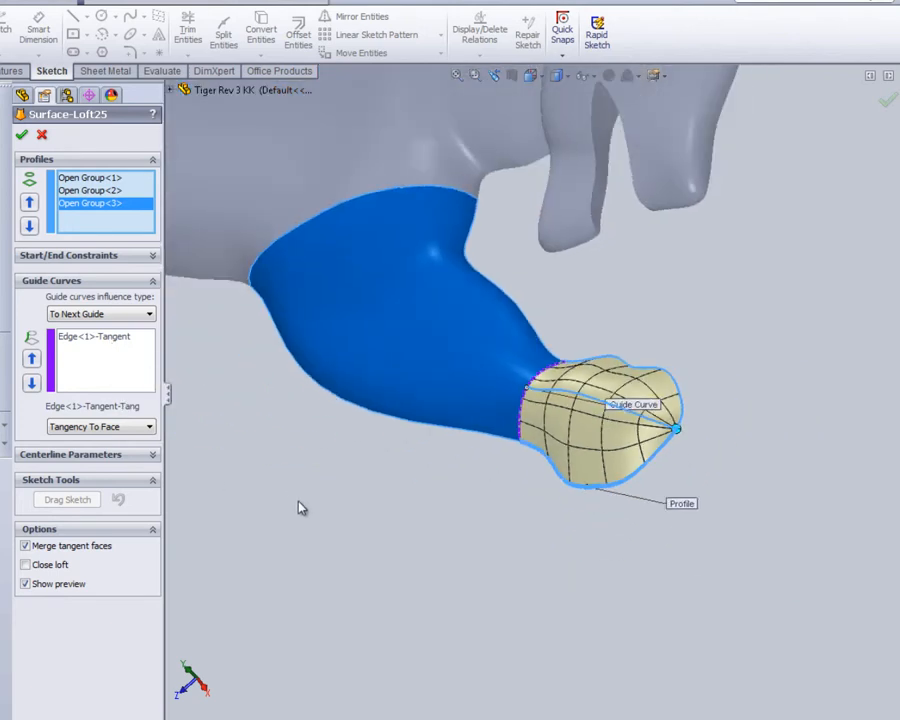
{"action": "left_click", "coordinate": [21, 137]}
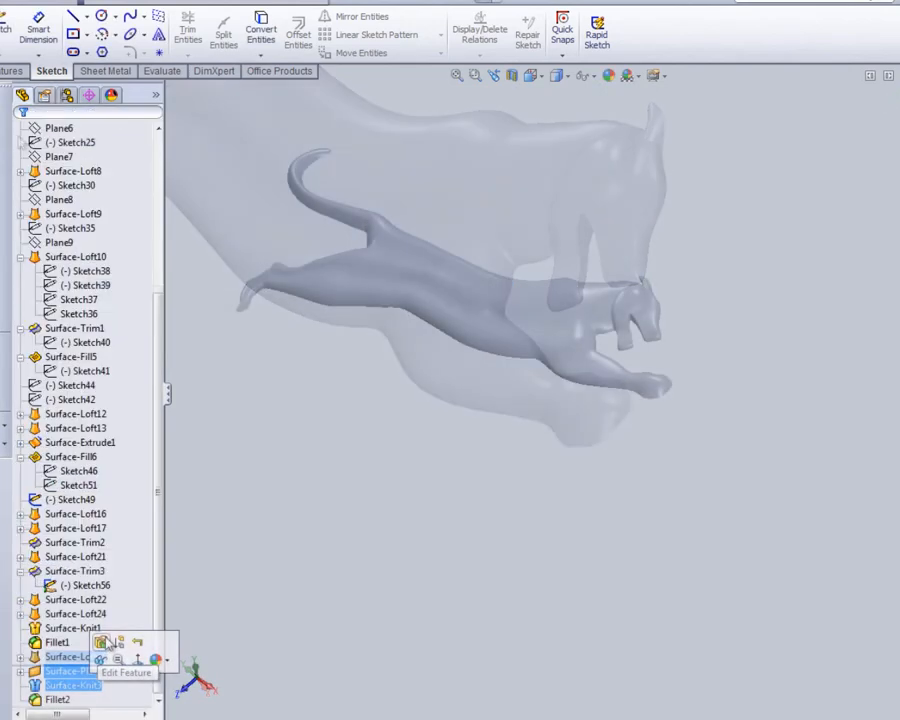
- Open the definition of Surface-Knit3, examine its selected surfaces and the Try to form solid option across the tiger, and close it
{"action": "left_click", "coordinate": [105, 639]}
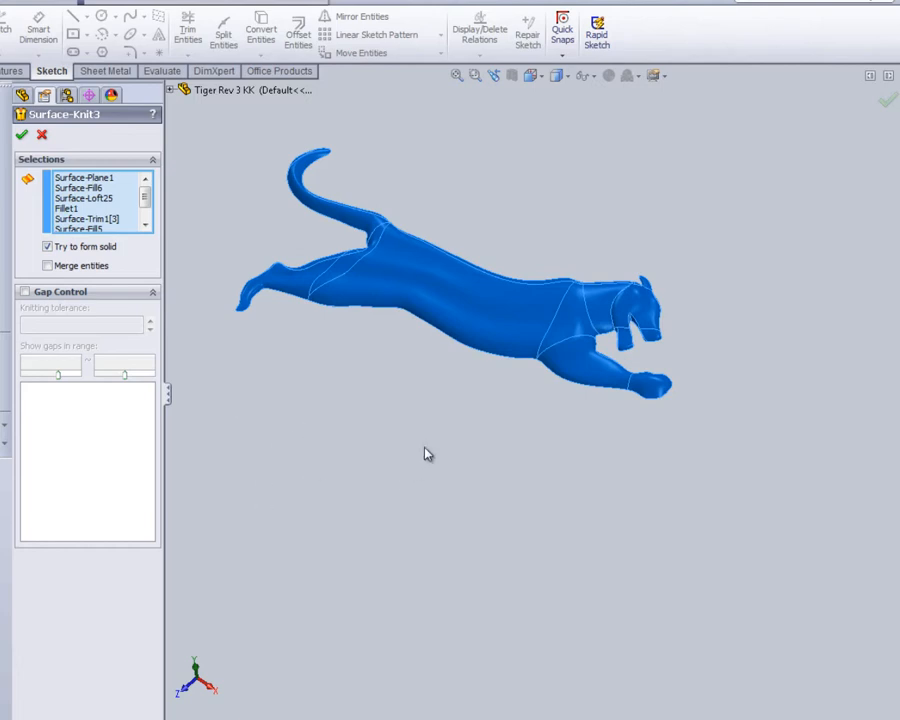
{"action": "middle_click_drag", "start_coordinate": [425, 454], "coordinate": [440, 518]}
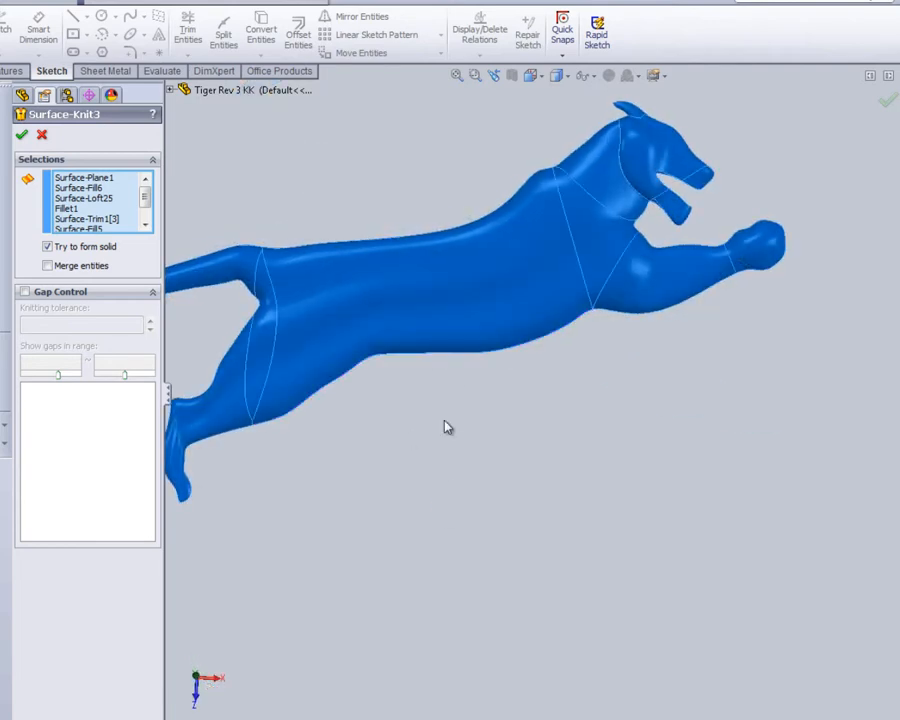
{"action": "scroll", "coordinate": [454, 432], "scroll_direction": "up", "scroll_amount": 2}
{"action": "scroll", "coordinate": [452, 433], "scroll_direction": "down", "scroll_amount": 1}
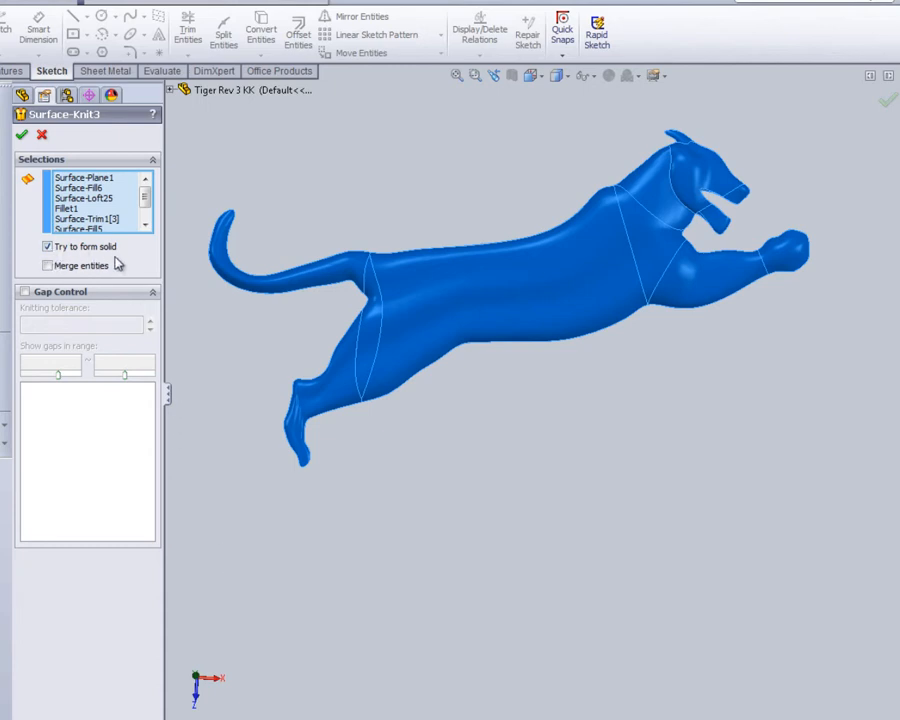
{"action": "left_click", "coordinate": [24, 135]}
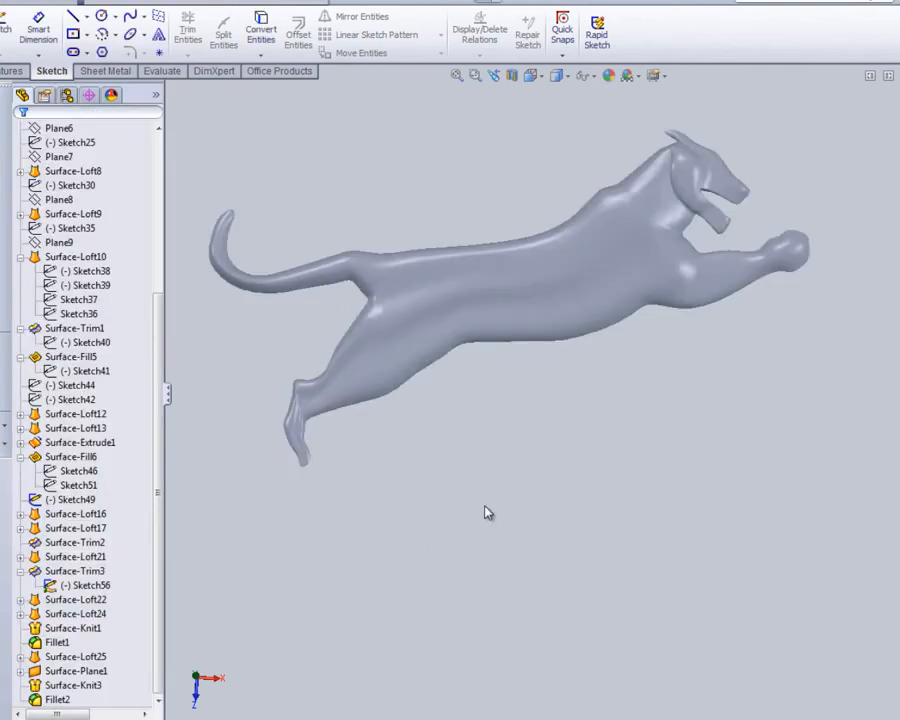
- Inspect the knitted tiger body from its flat back face and around to the front
{"action": "middle_click_drag", "start_coordinate": [487, 513], "coordinate": [446, 170]}
{"action": "scroll", "coordinate": [520, 294], "scroll_direction": "down", "scroll_amount": 4}
{"action": "scroll", "coordinate": [511, 299], "scroll_direction": "up", "scroll_amount": 2}
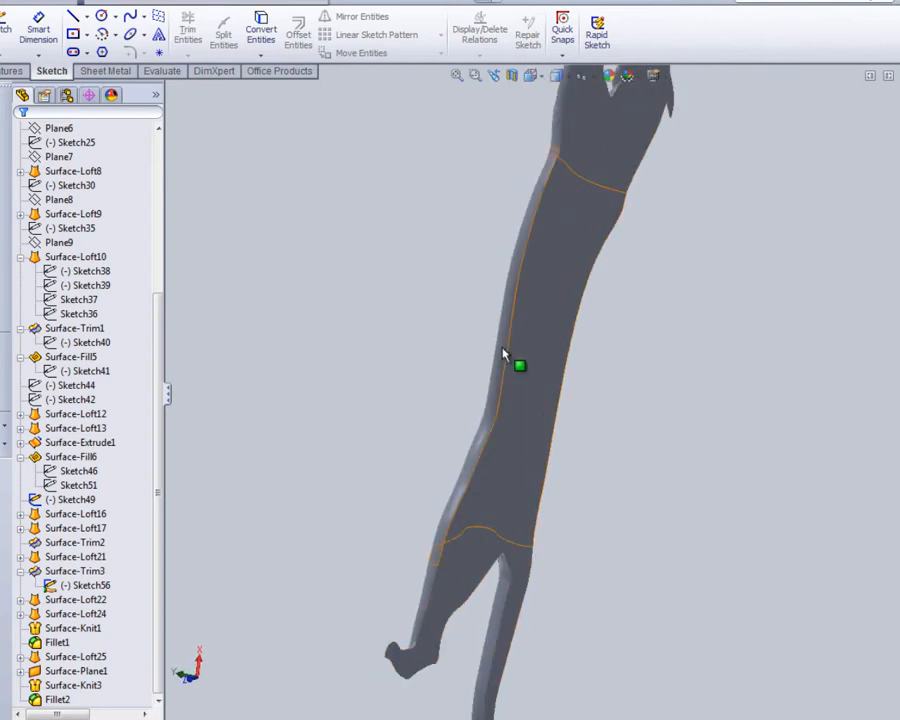
{"action": "middle_click_drag", "start_coordinate": [503, 355], "coordinate": [391, 484]}
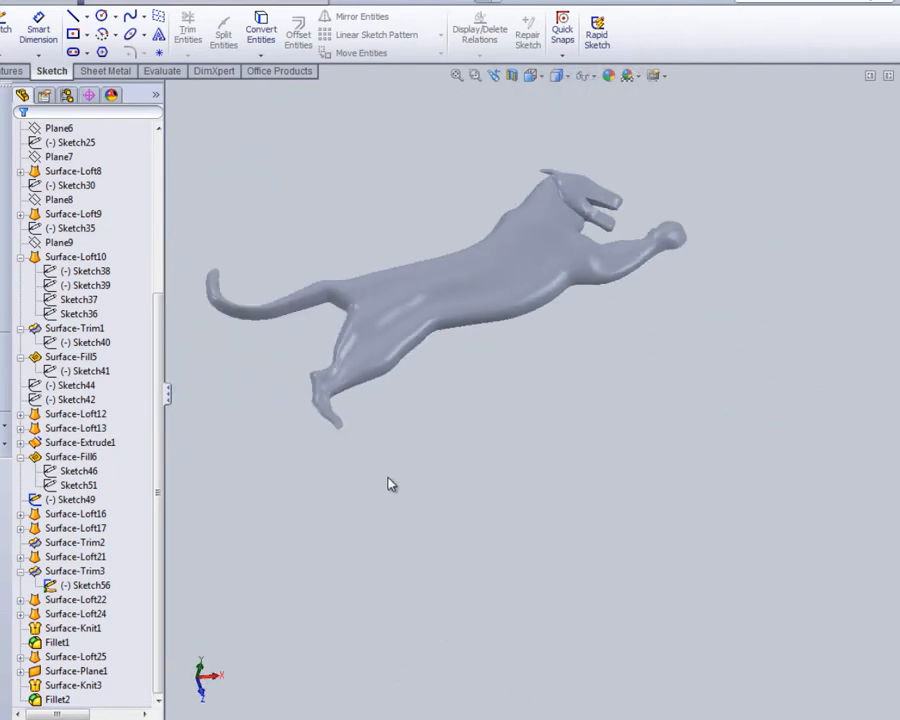
- Select Fillet2, examine its rounded edges along the upper and lower jaw of the mouth, and return to the whole tiger
{"action": "left_click", "coordinate": [56, 700]}
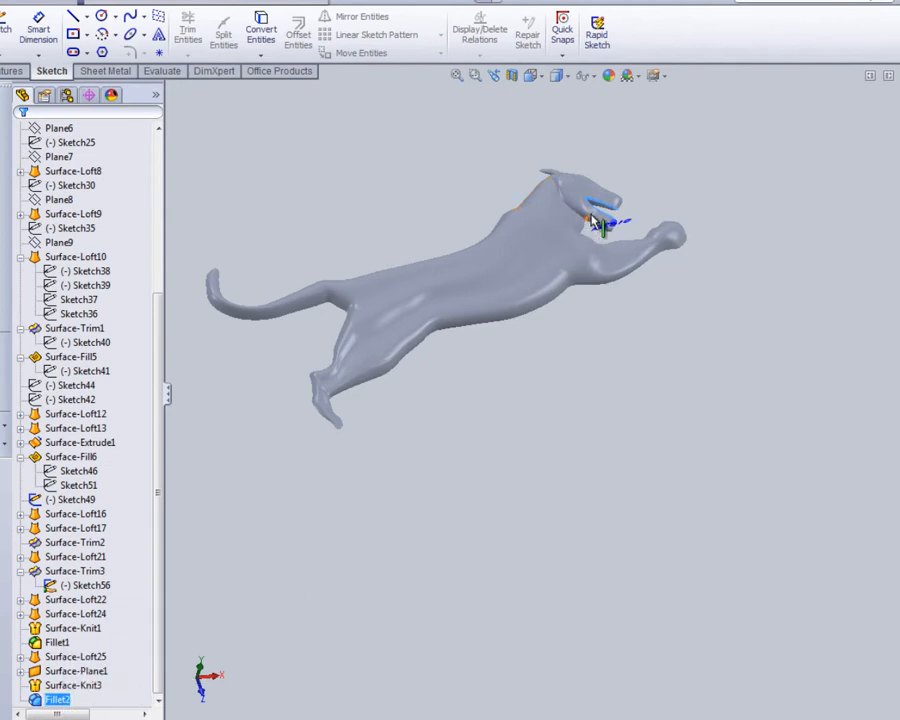
{"action": "scroll", "coordinate": [597, 222], "scroll_direction": "down", "scroll_amount": 10}
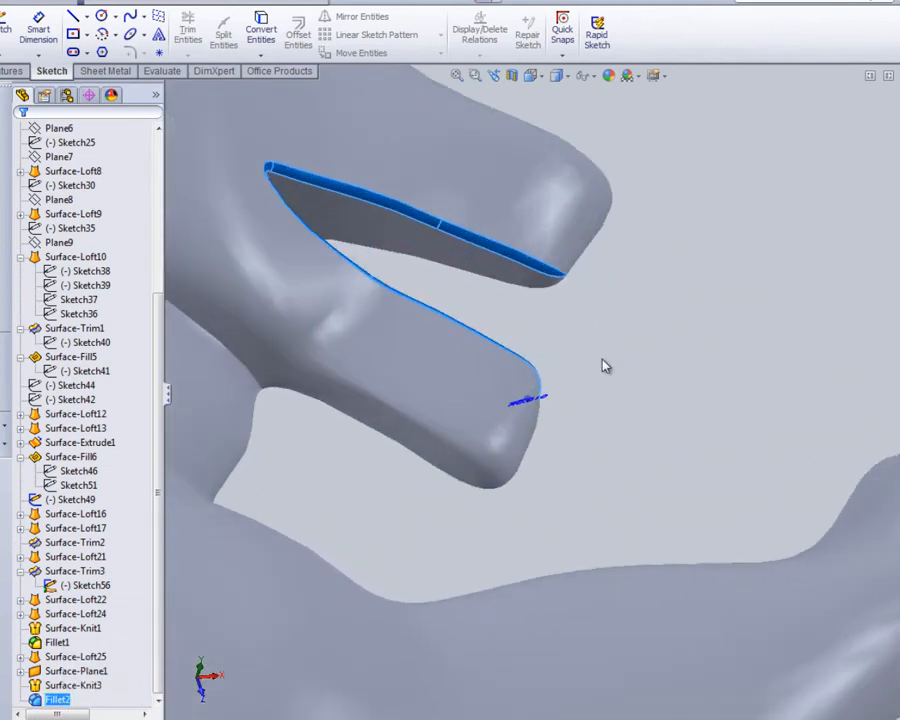
{"action": "middle_click_drag", "start_coordinate": [604, 366], "coordinate": [453, 512]}
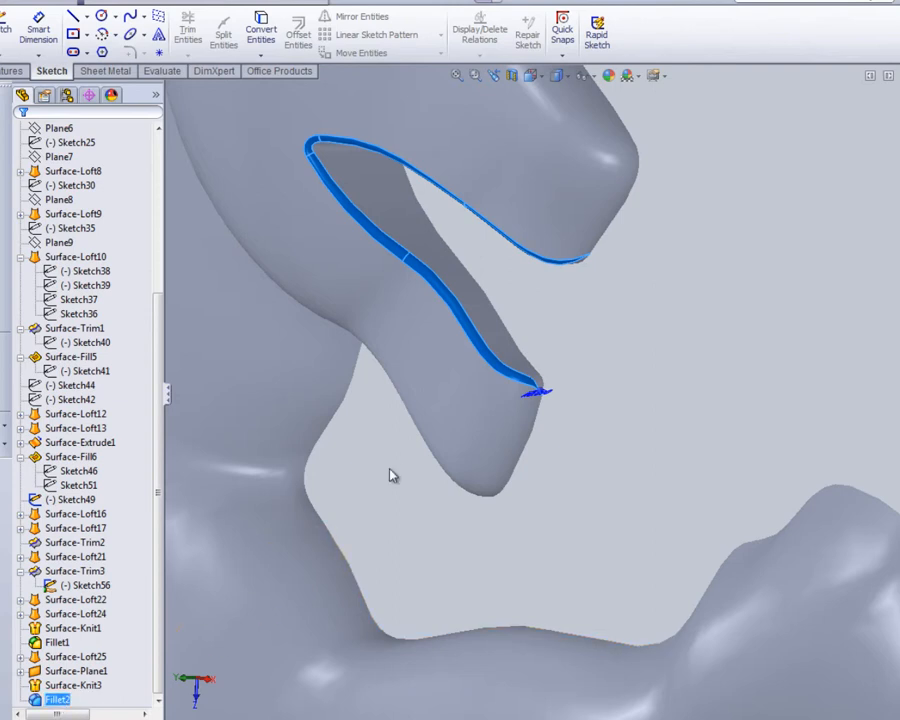
{"action": "scroll", "coordinate": [502, 377], "scroll_direction": "down", "scroll_amount": 2}
{"action": "scroll", "coordinate": [496, 370], "scroll_direction": "up", "scroll_amount": 2}
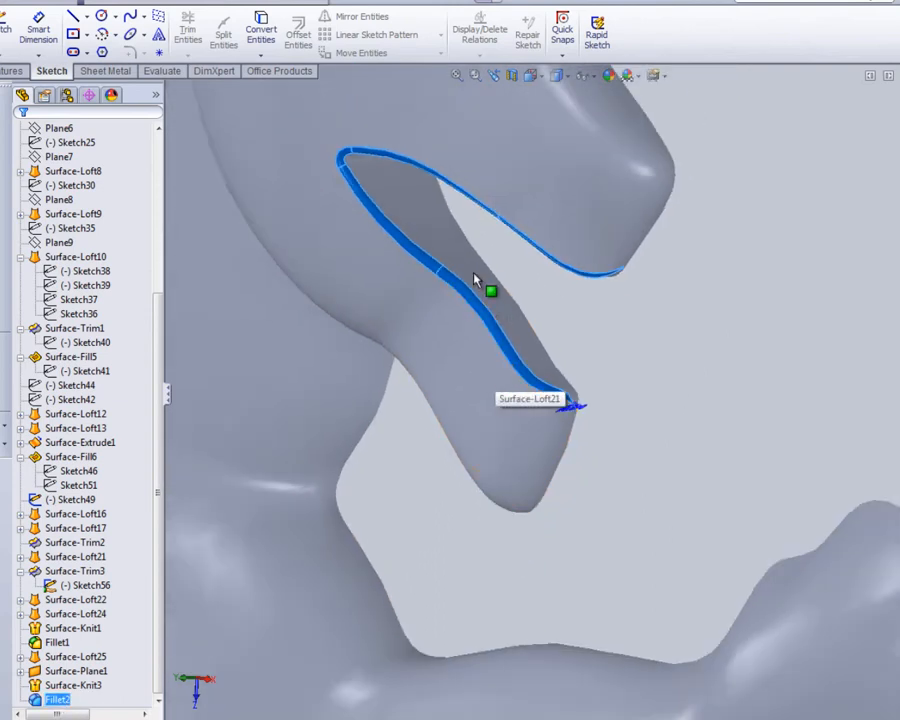
{"action": "scroll", "coordinate": [472, 273], "scroll_direction": "up", "scroll_amount": 1}
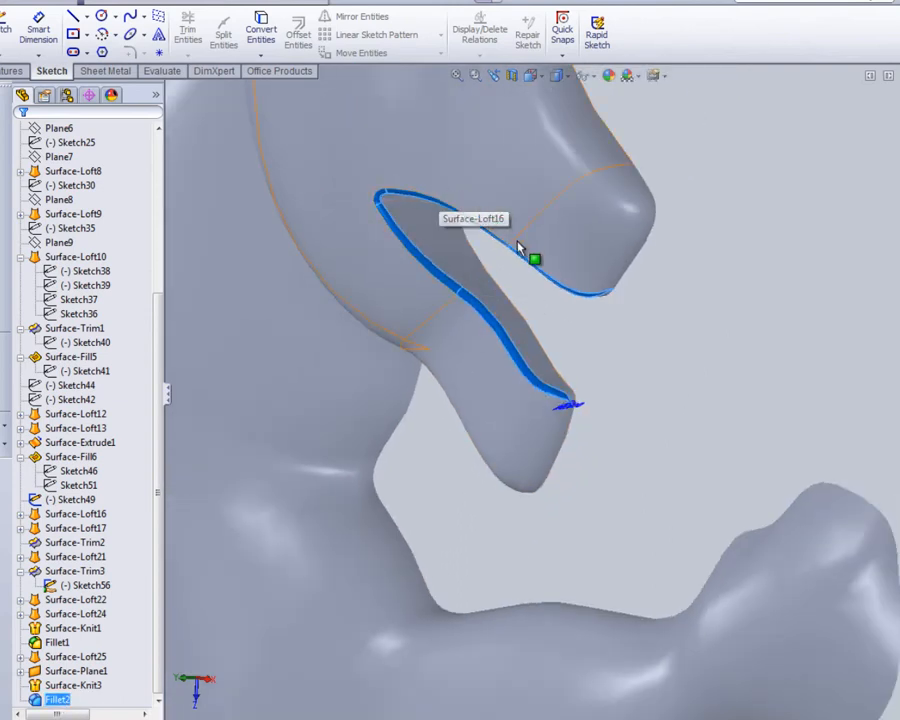
{"action": "middle_click_drag", "start_coordinate": [556, 346], "coordinate": [640, 329]}
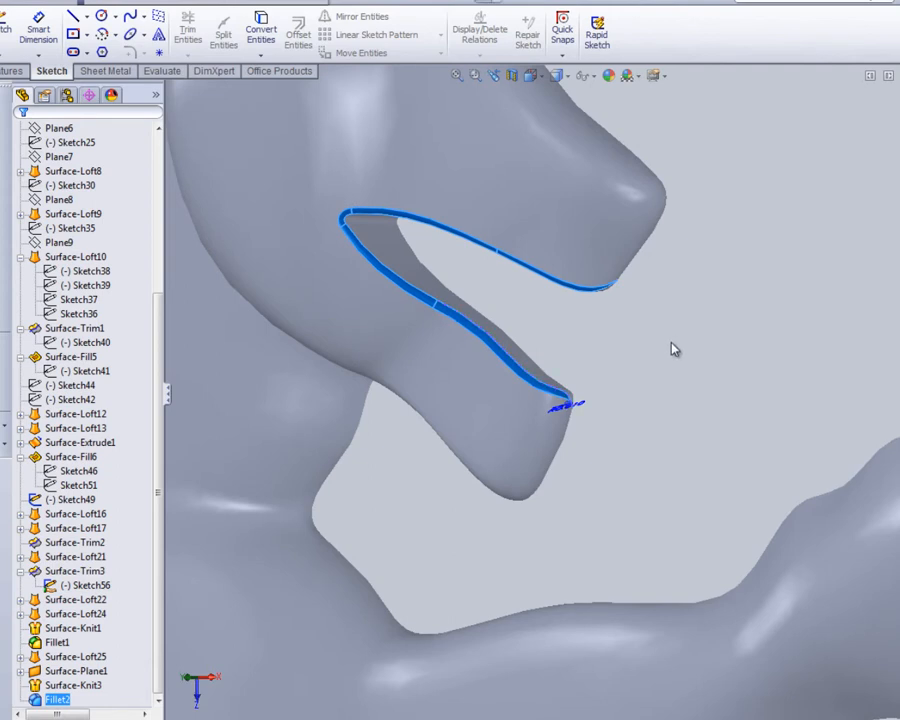
{"action": "left_click", "coordinate": [669, 349]}
{"action": "key", "text": "f"}
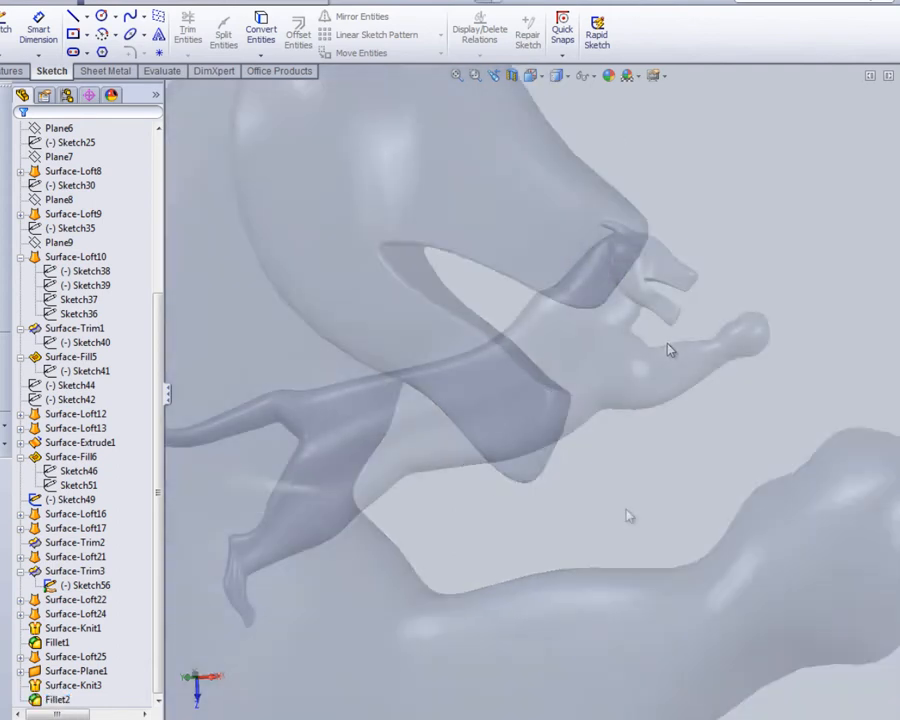